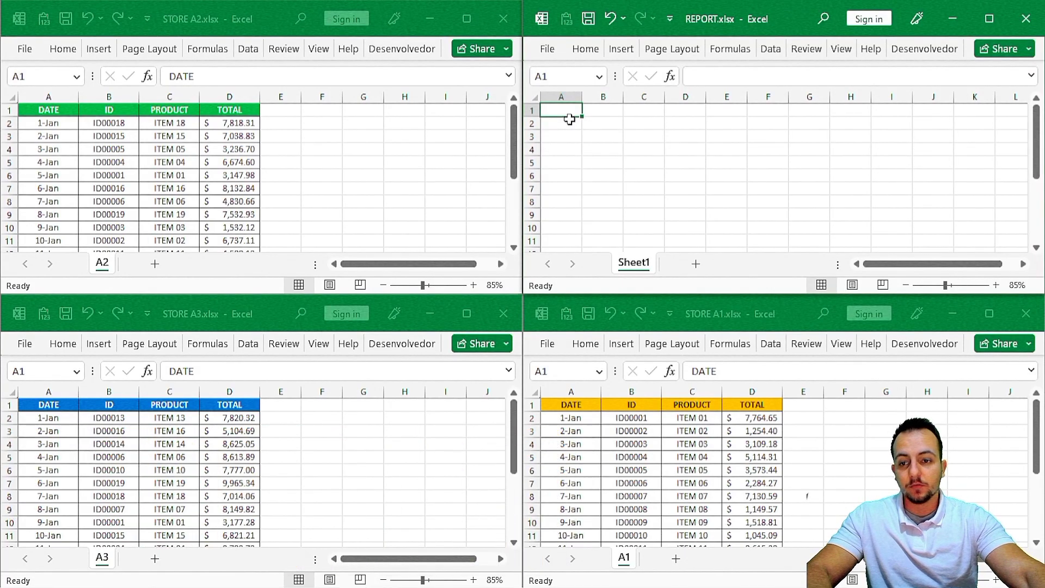
click(569, 119)
drag(9, 89, 272, 269)
drag(4, 385, 282, 573)
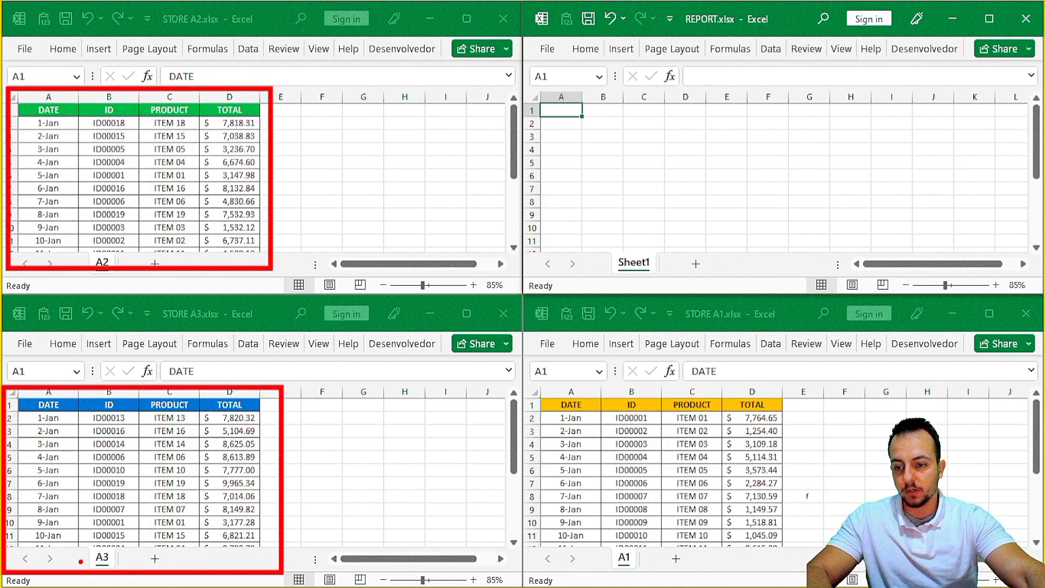
mouse_move(506, 382)
mouse_down()
mouse_move(766, 531)
mouse_move(798, 575)
mouse_up()
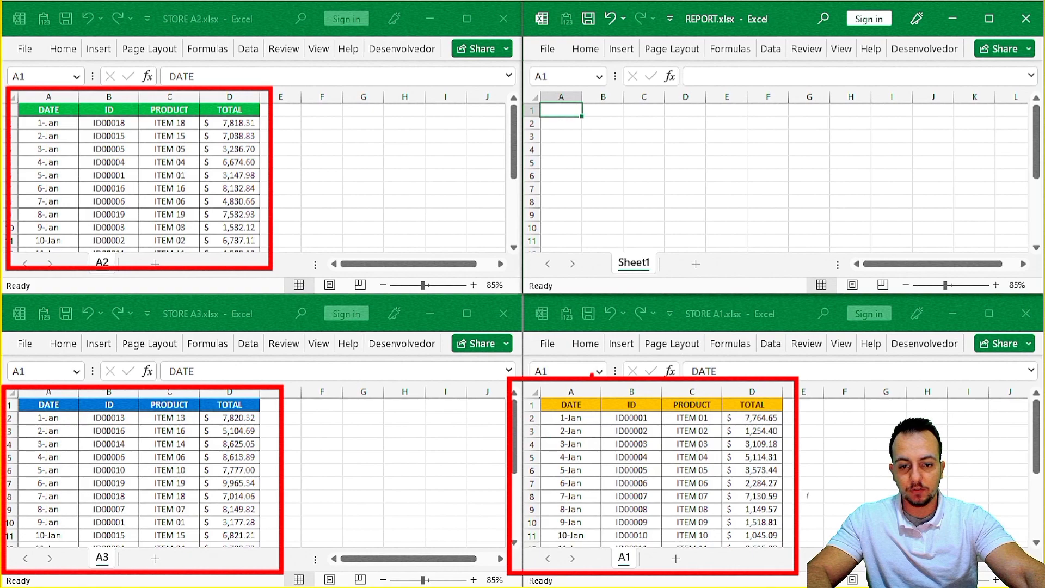
drag(571, 177, 300, 176)
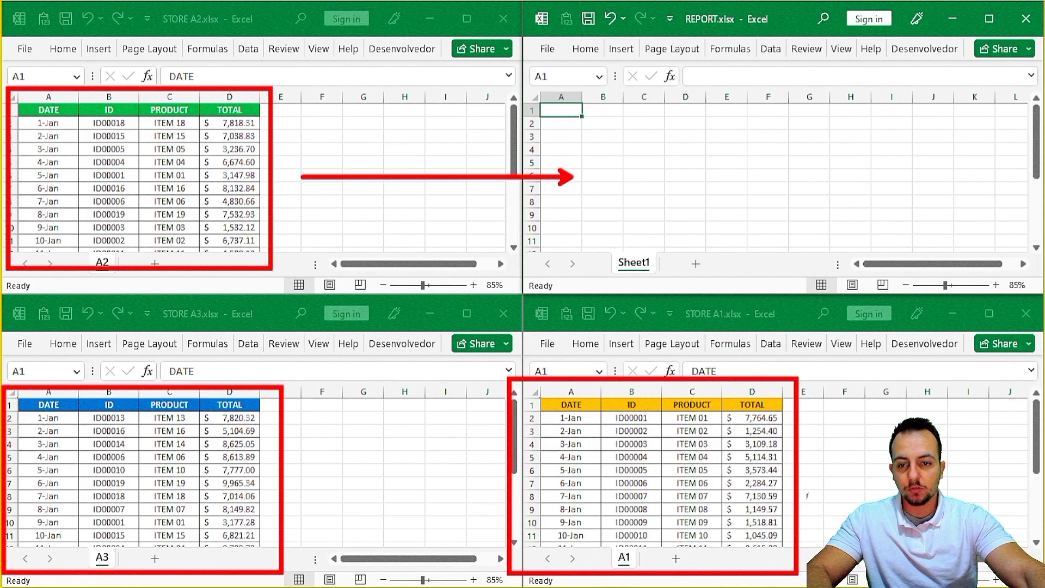
drag(584, 188, 295, 388)
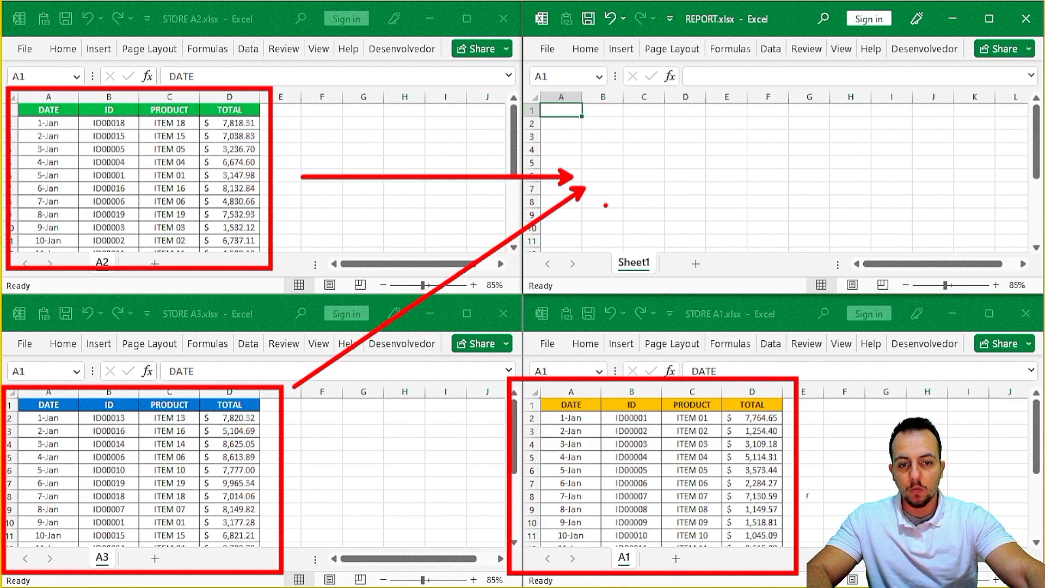
drag(605, 205, 590, 374)
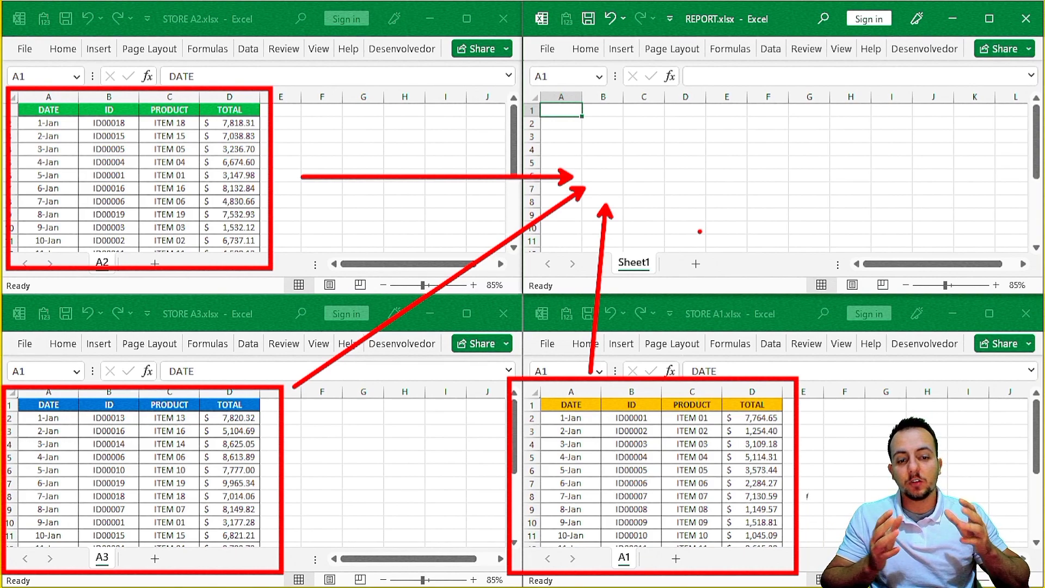
key(Escape)
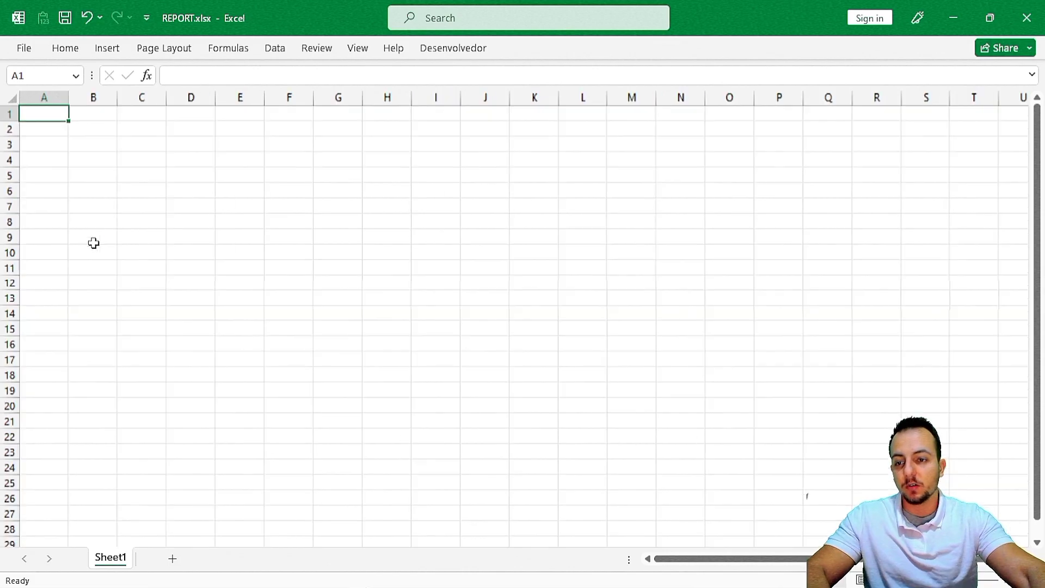
ctrl+scroll(90, 222, up, 4)
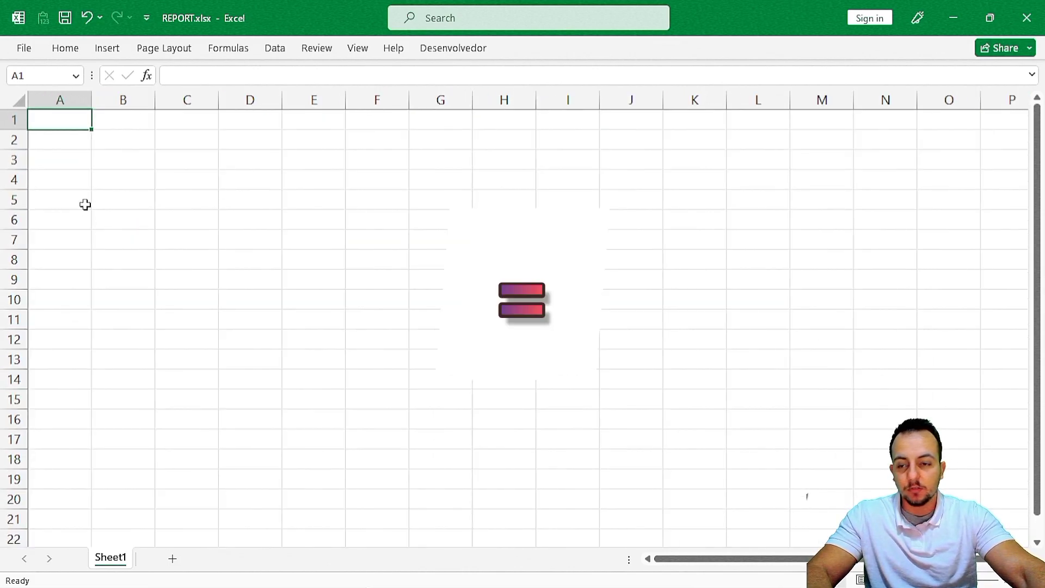
text(=)
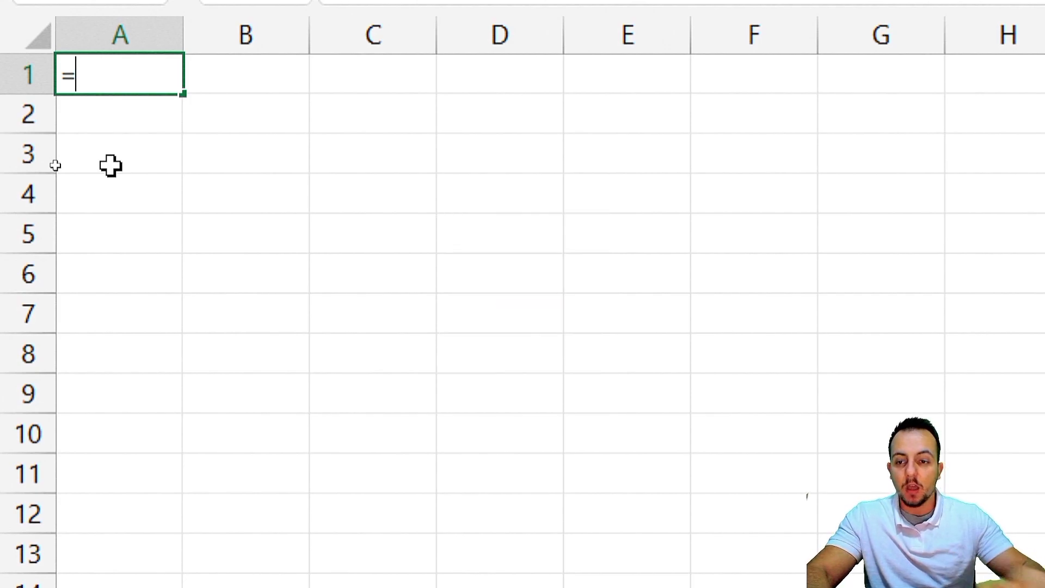
key(Escape)
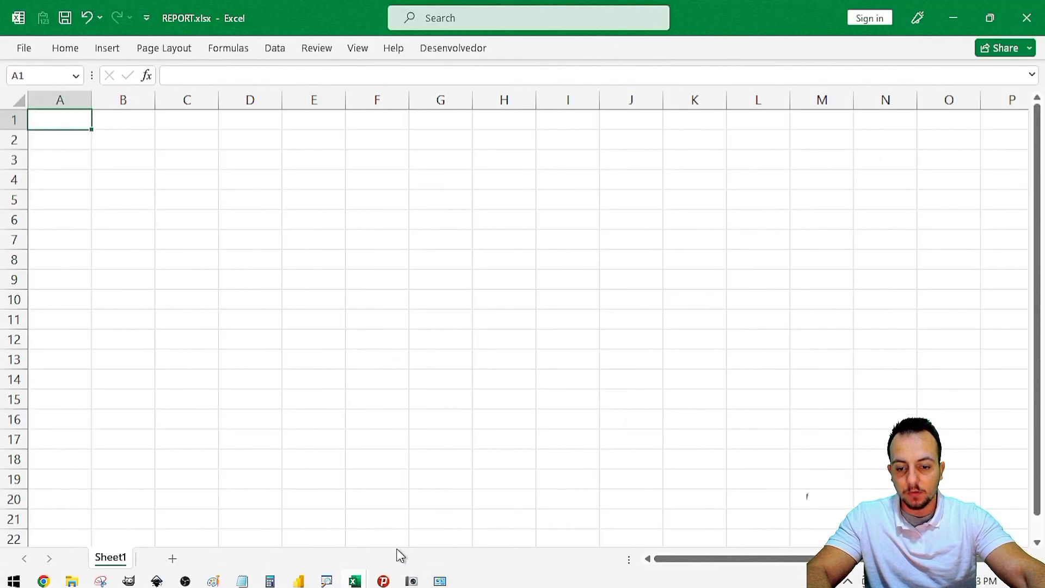
Step: Switch to the STORE A1 workbook and examine its DATE, ID, PRODUCT and TOTAL columns
mouse_move(354, 581)
click(306, 527)
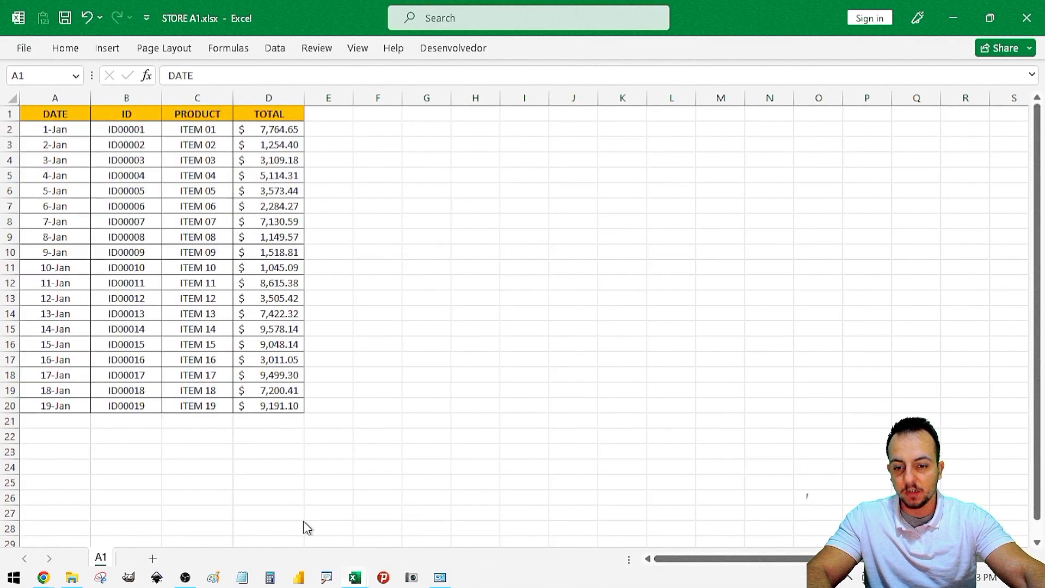
ctrl+scroll(100, 121, up, 1)
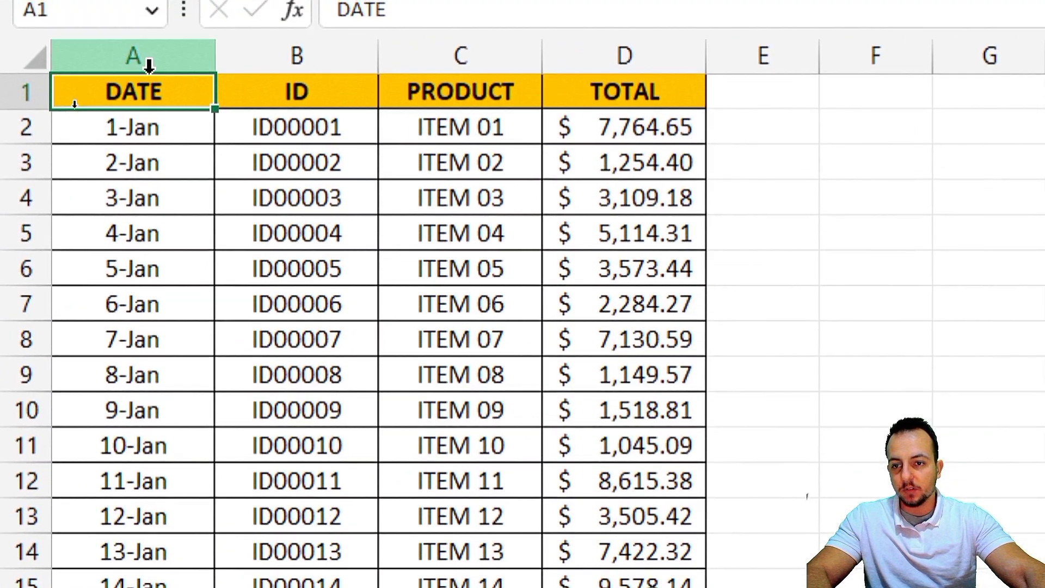
click(150, 65)
click(305, 64)
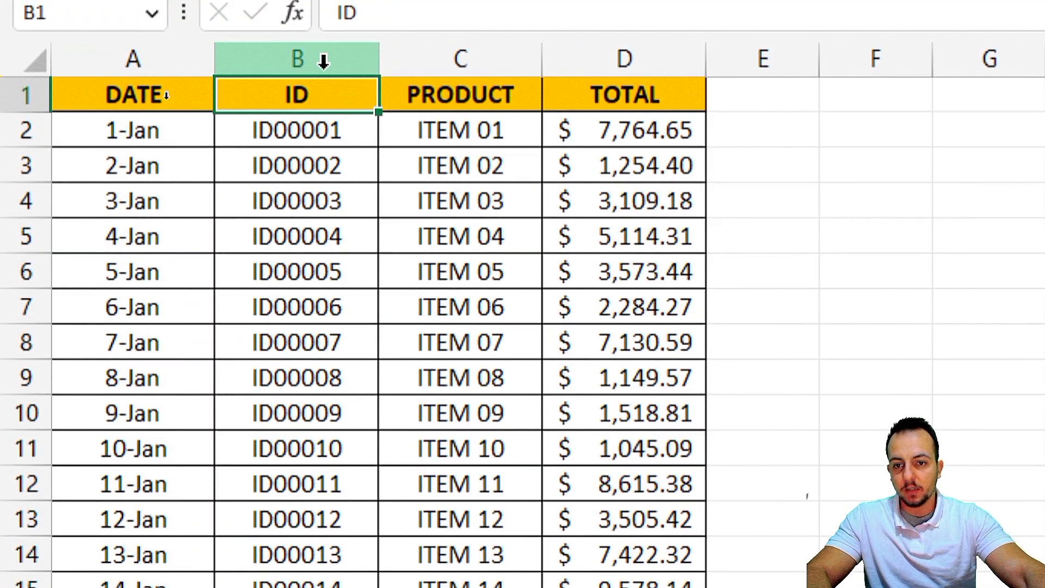
click(496, 85)
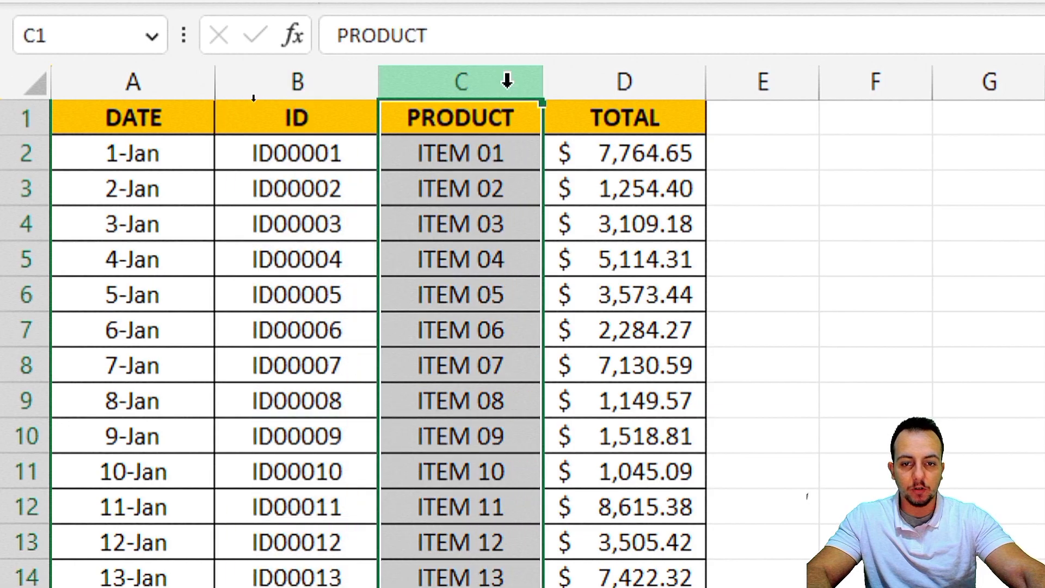
click(654, 84)
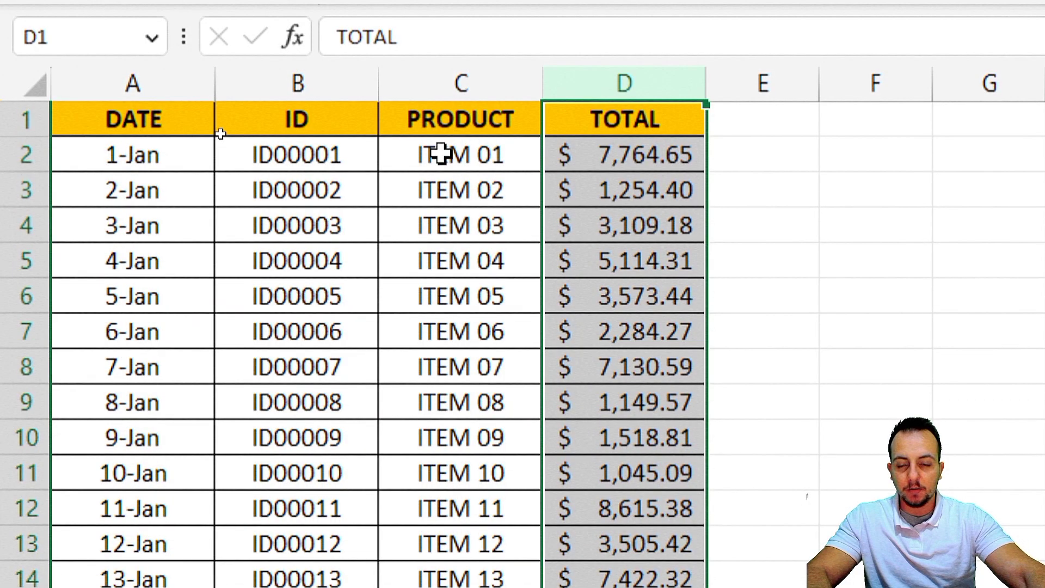
click(196, 113)
click(473, 92)
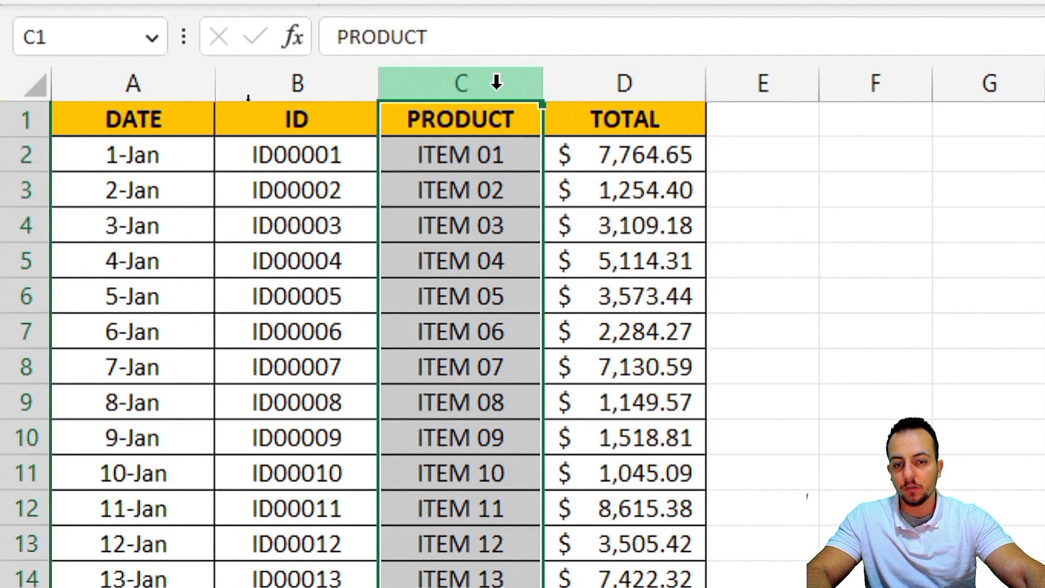
click(611, 82)
click(133, 118)
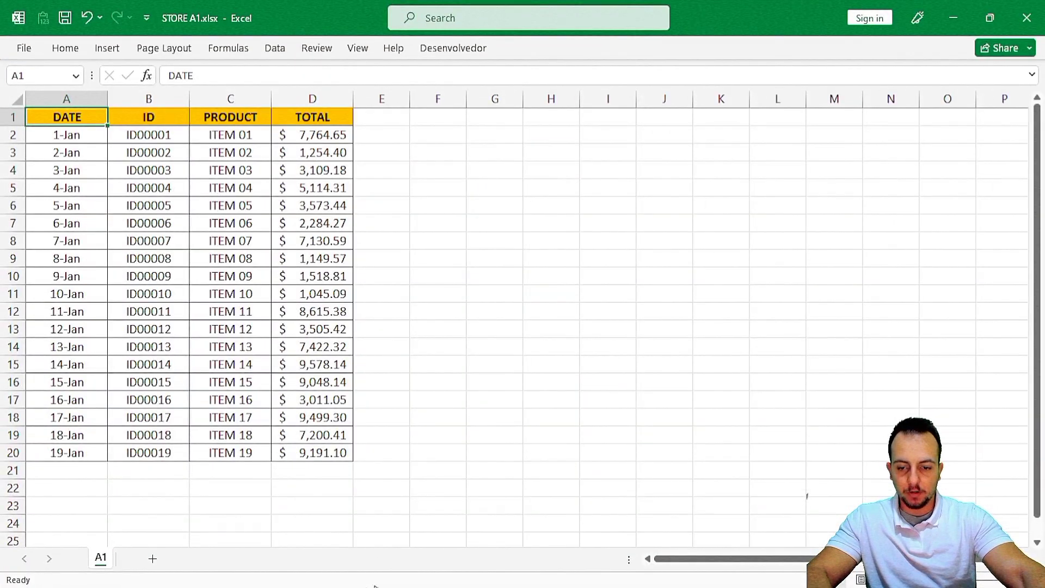
Step: In cell A1 of the REPORT workbook, enter a formula linking to the PRODUCT header in cell C1 of STORE A1.xlsx
mouse_move(355, 577)
click(592, 512)
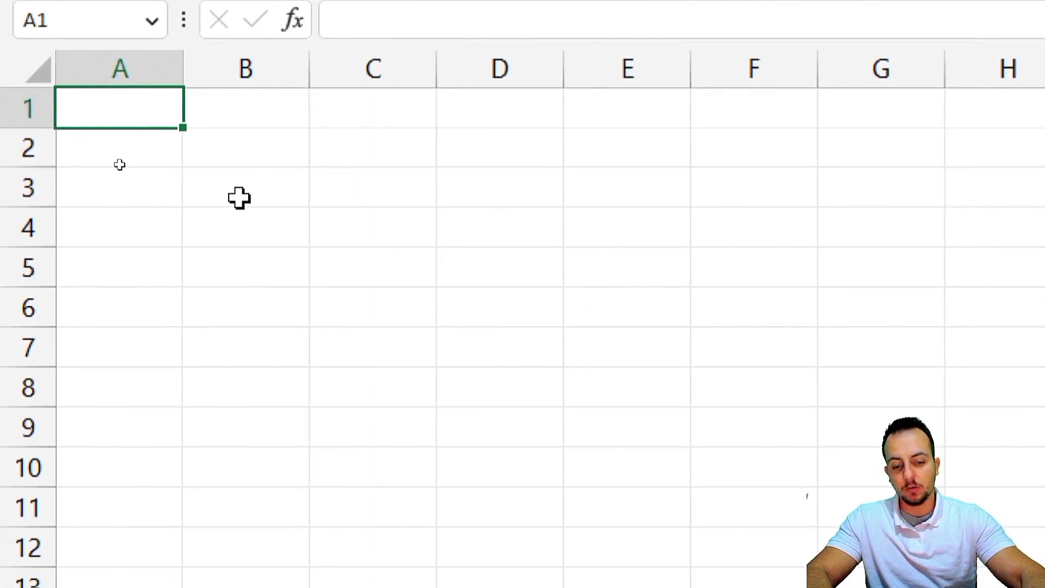
text(=)
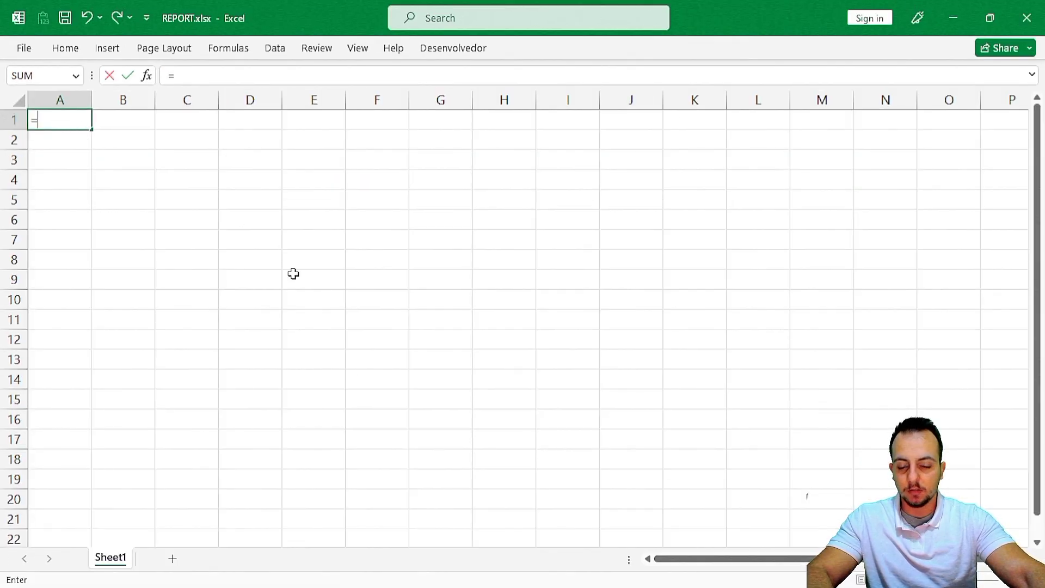
mouse_move(355, 577)
click(278, 512)
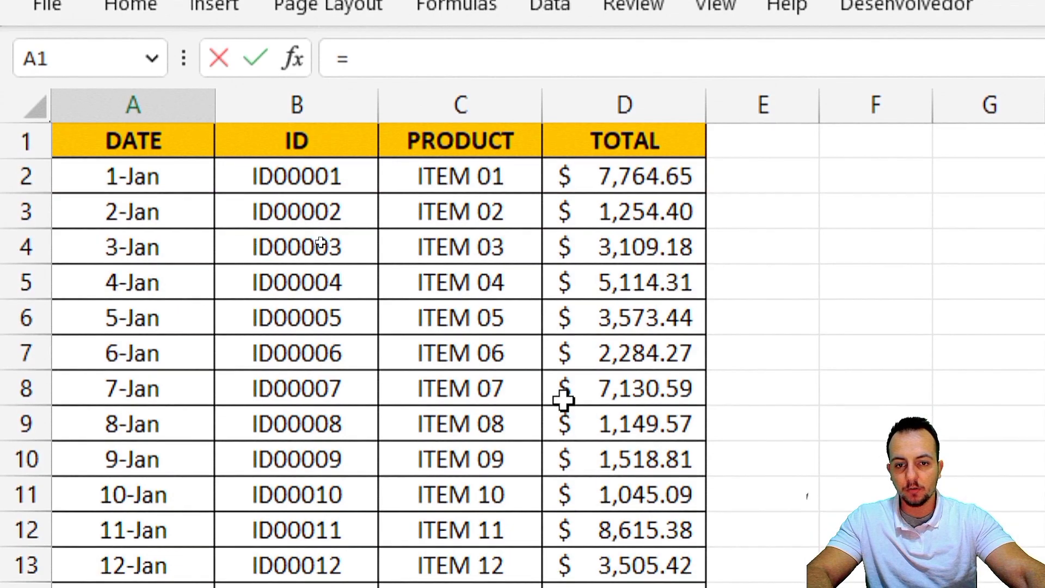
click(485, 143)
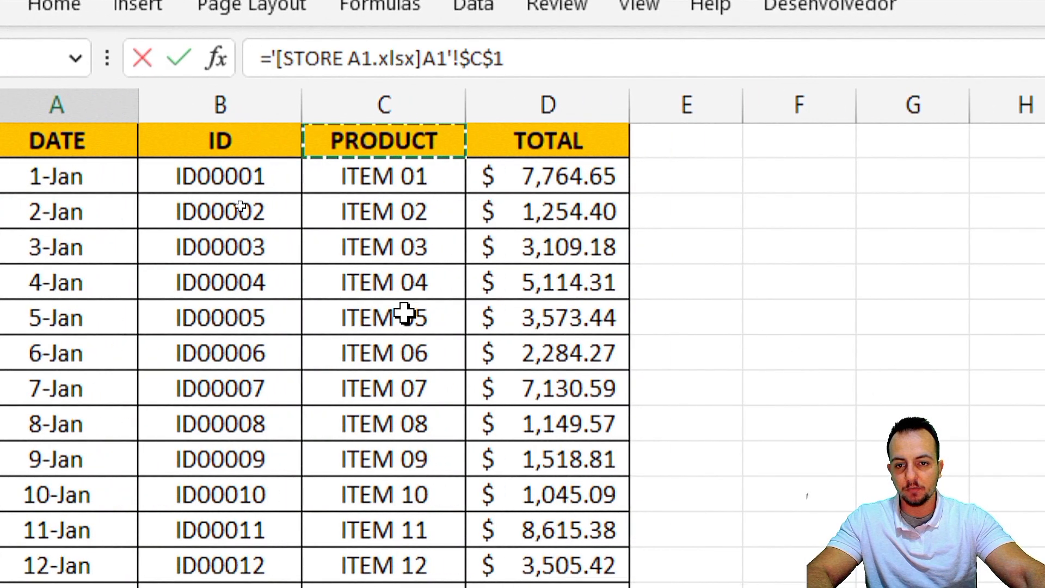
key(Return)
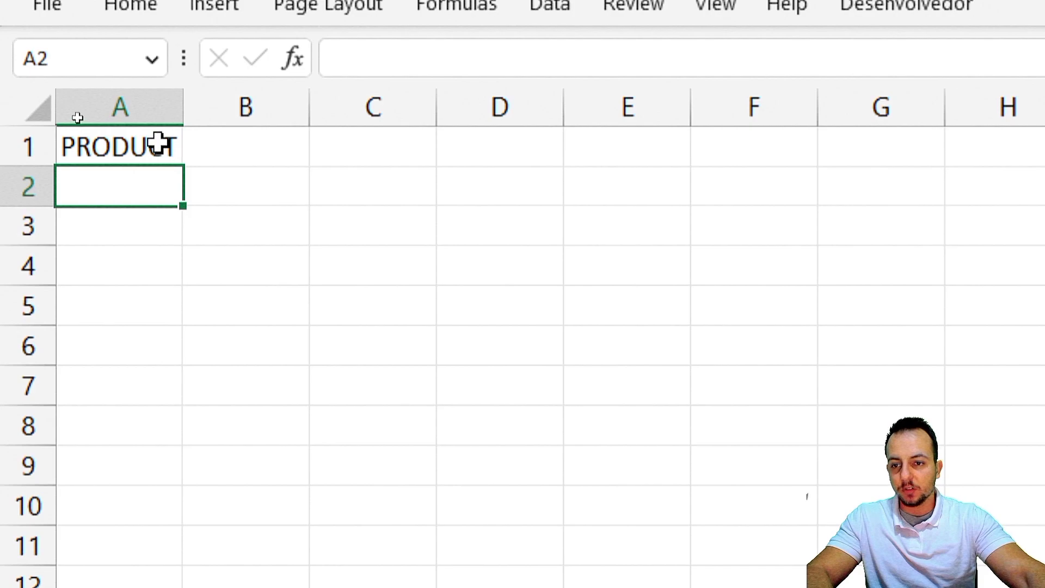
Step: Make the link in cell A1 relative by changing its formula to ='[STORE A1.xlsx]A1'!C1
double_click(155, 145)
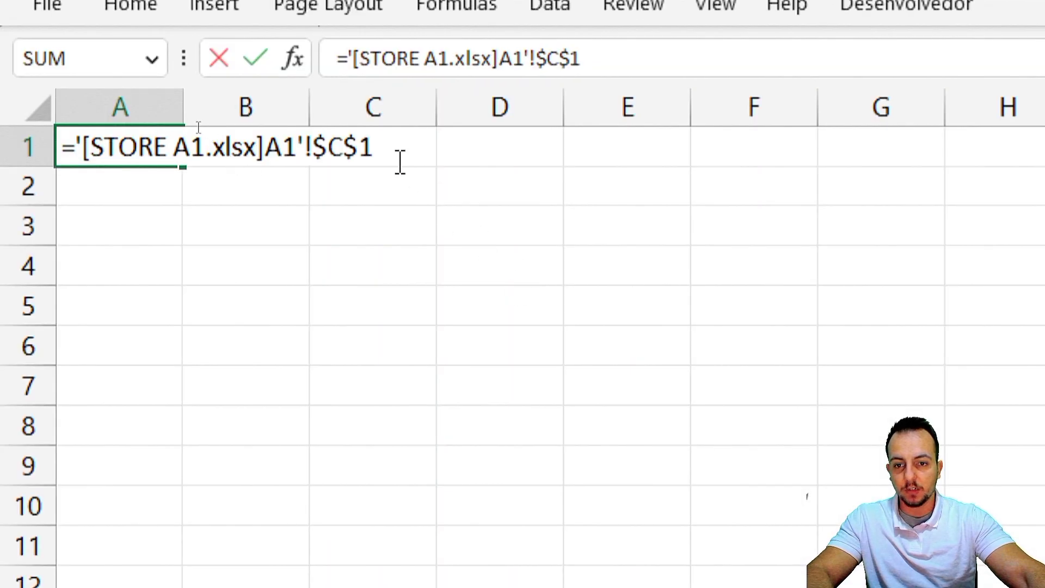
click(350, 147)
key(Delete)
key(Left)
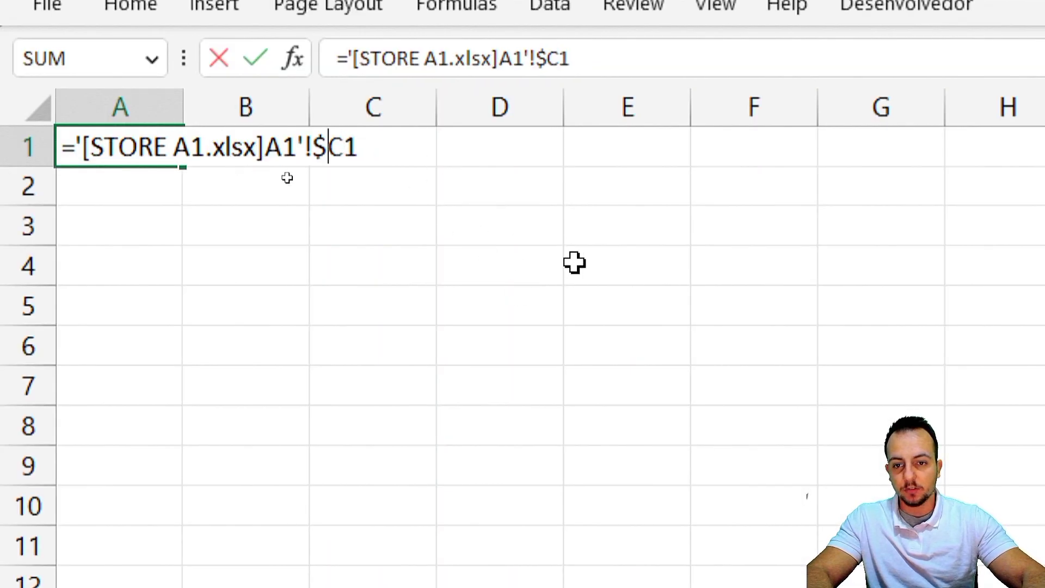
key(BackSpace)
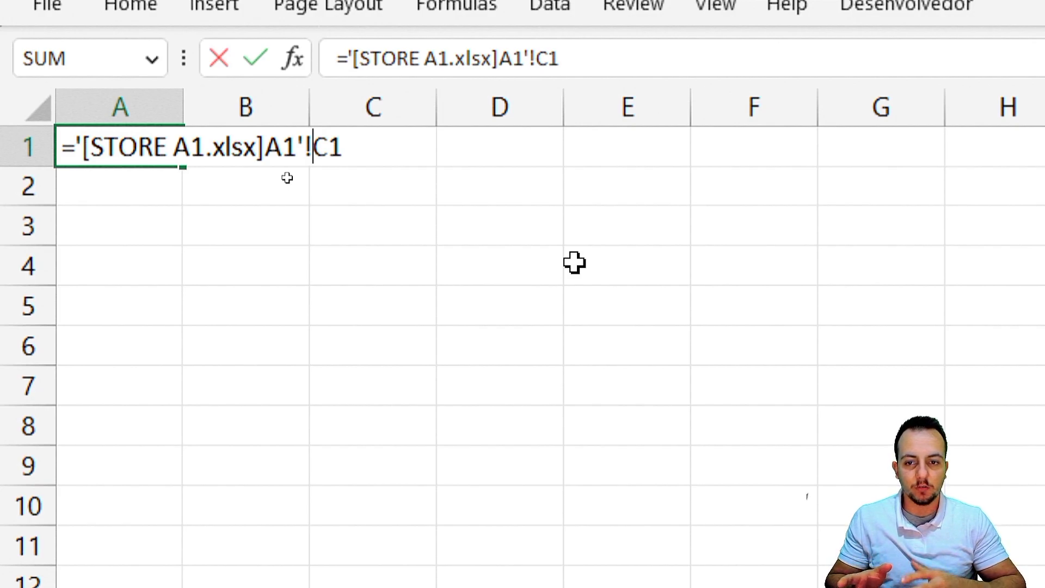
key(Return)
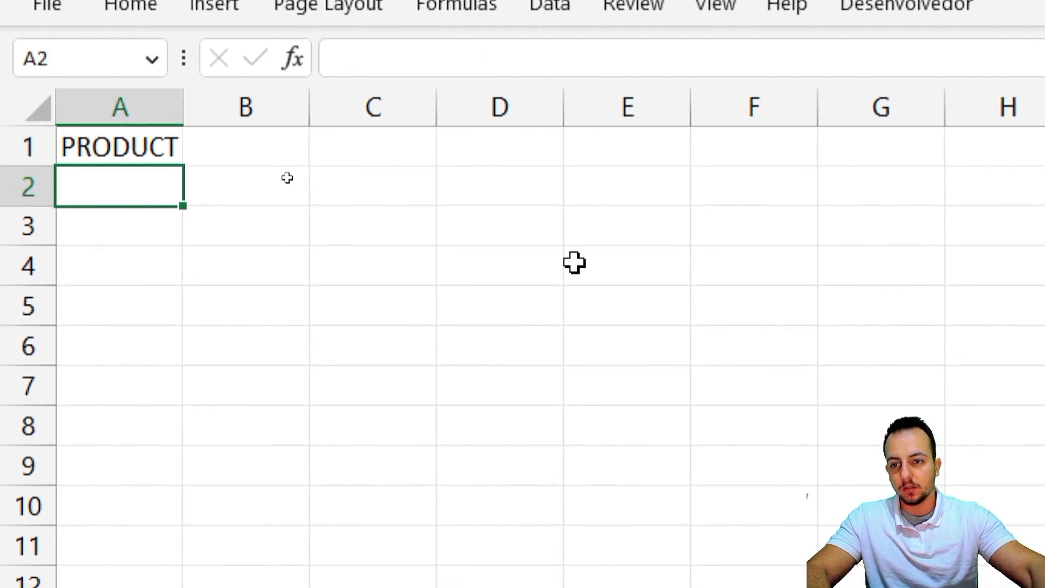
Step: Fill the link formula from cell A1 down through row 20
click(158, 152)
drag(185, 168, 161, 587)
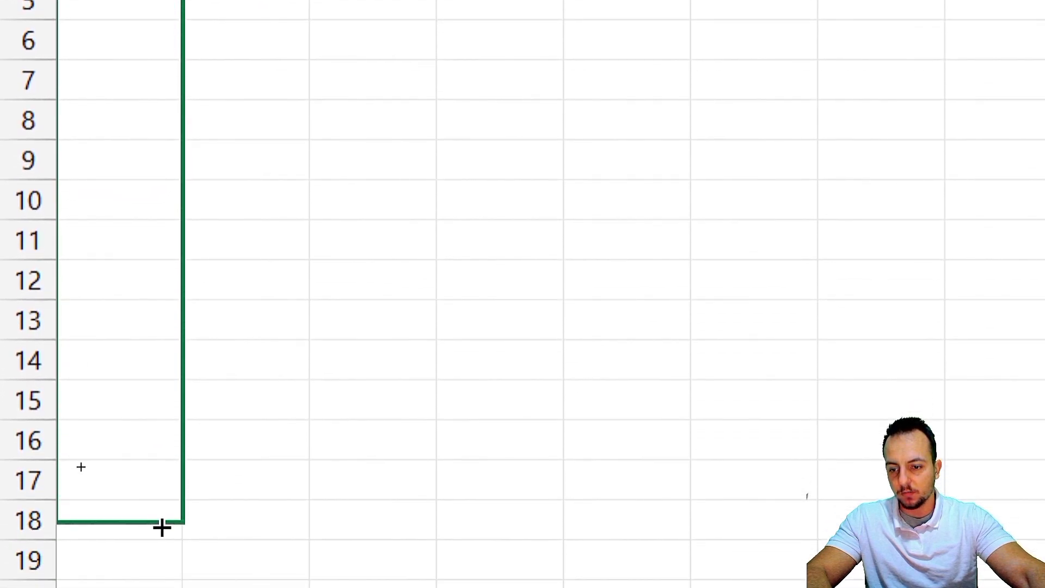
drag(162, 527, 163, 587)
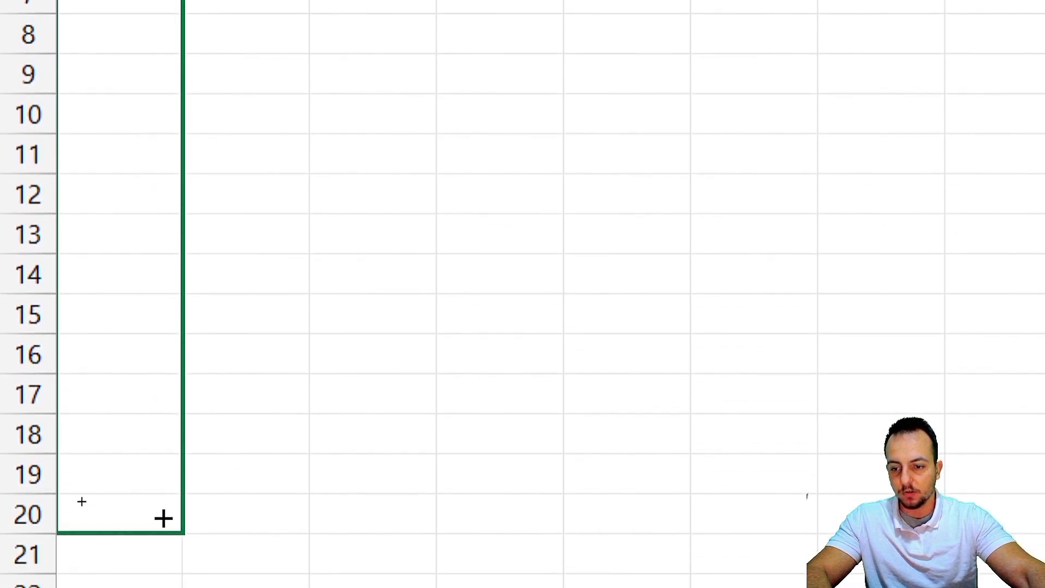
drag(163, 516, 164, 516)
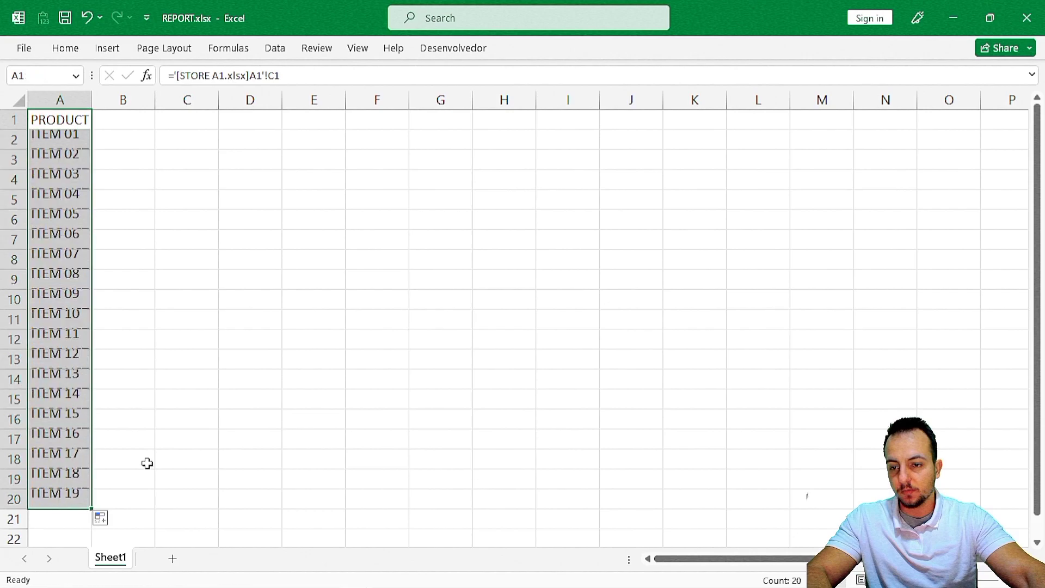
click(60, 140)
click(77, 121)
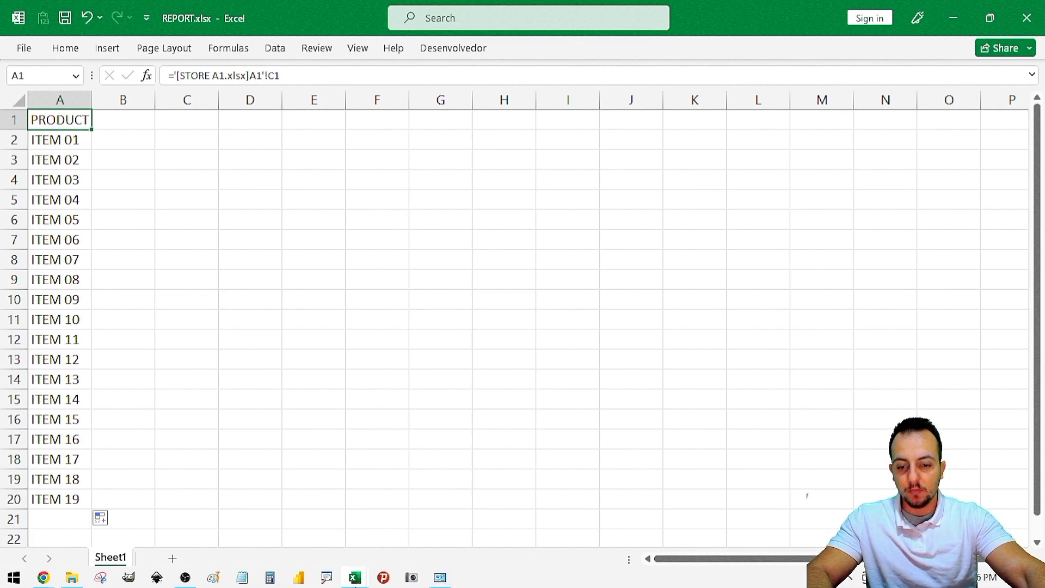
Step: Check the end of the data rows and the remaining columns in the STORE A1 workbook, and return to the REPORT workbook
mouse_move(355, 580)
click(334, 524)
click(65, 455)
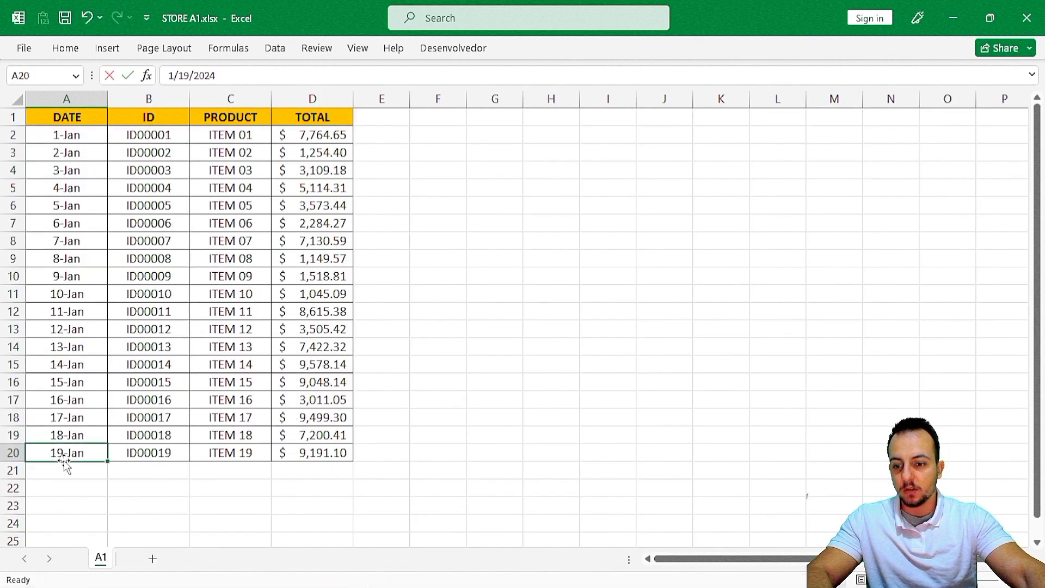
key(shift+space)
drag(66, 462, 74, 505)
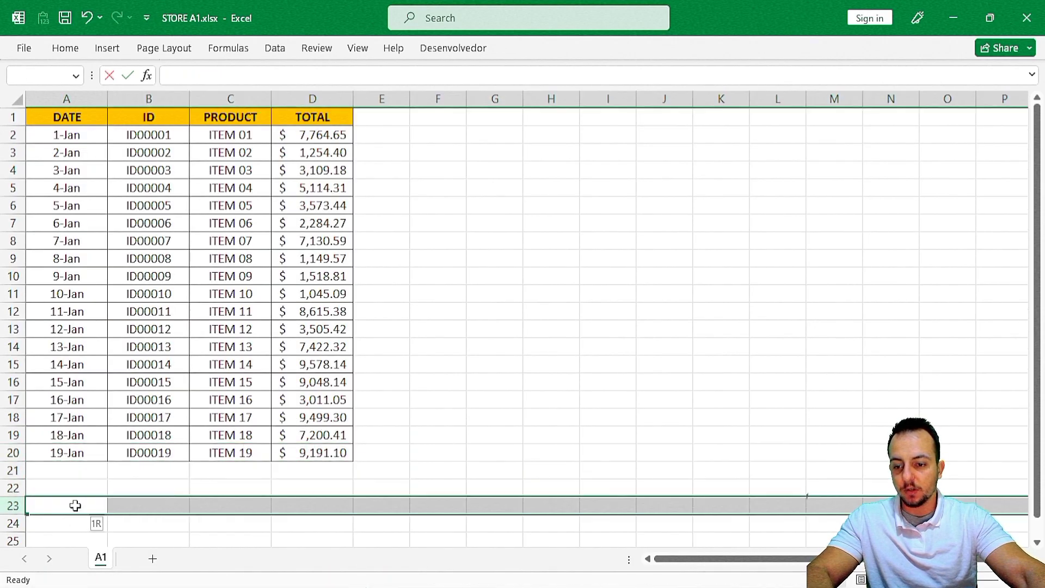
click(81, 473)
key(shift+space)
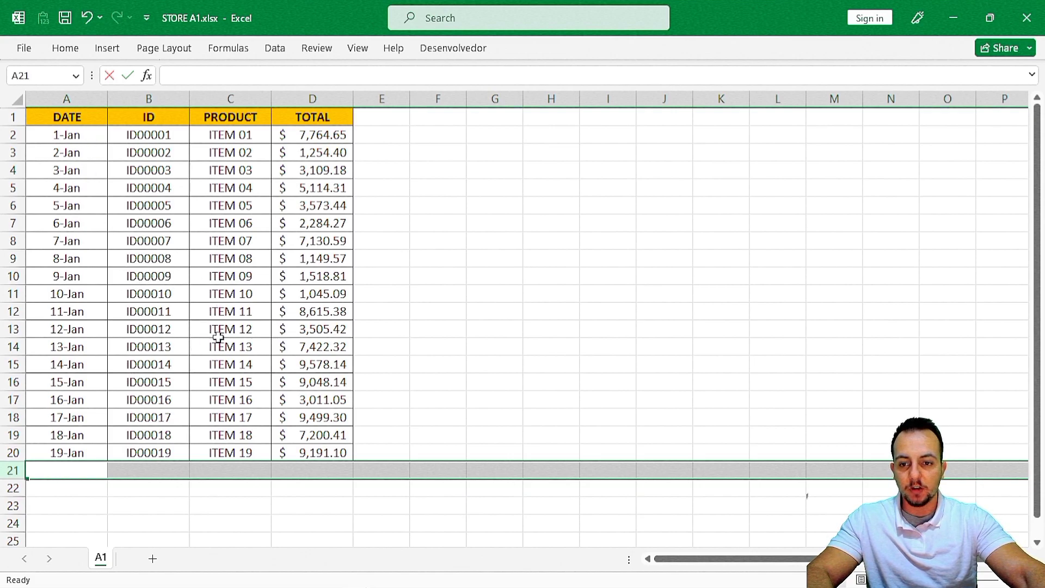
click(149, 99)
shift+click(280, 98)
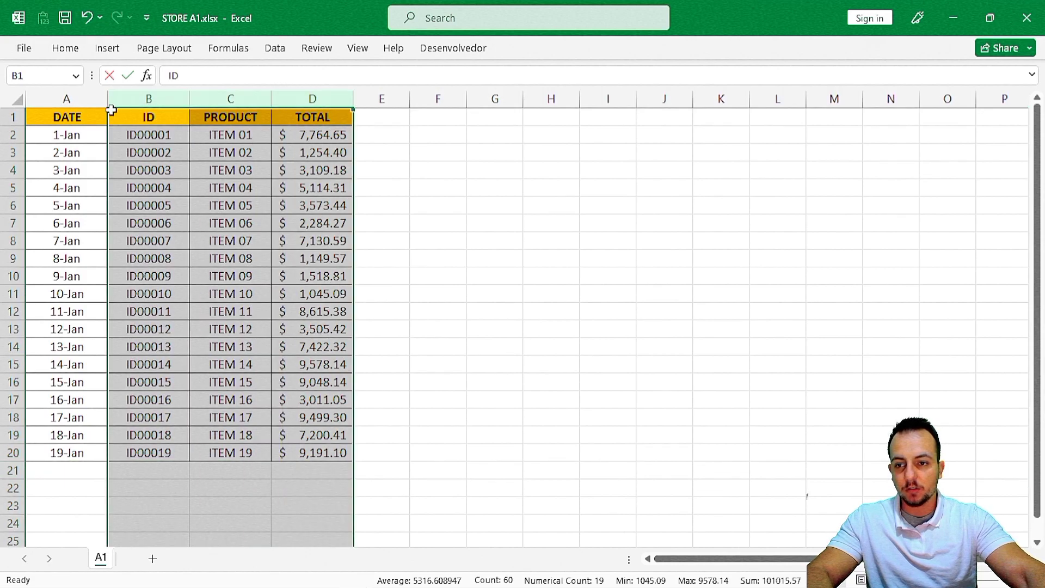
click(103, 115)
mouse_move(371, 558)
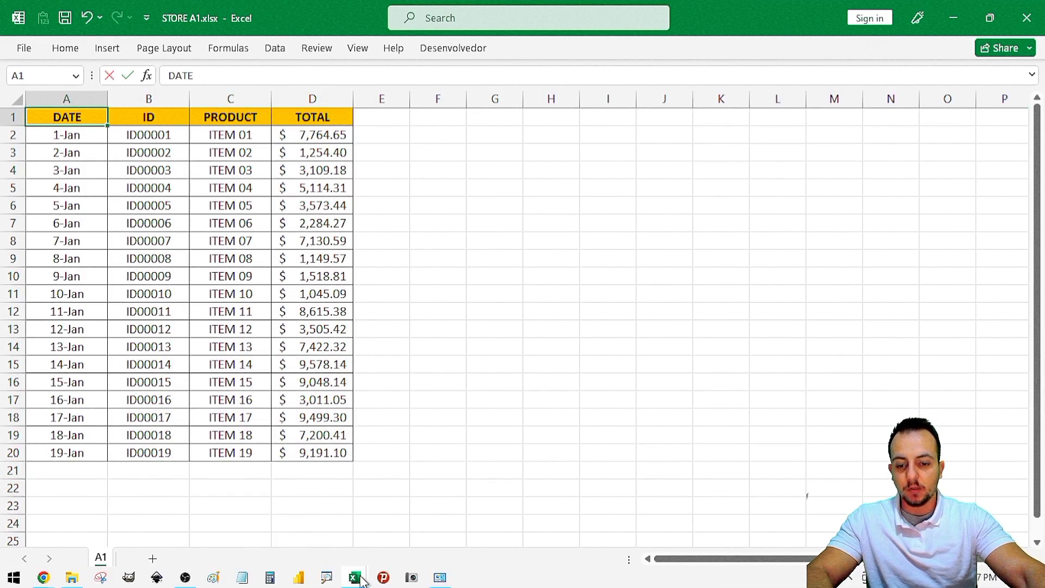
mouse_move(361, 581)
click(578, 512)
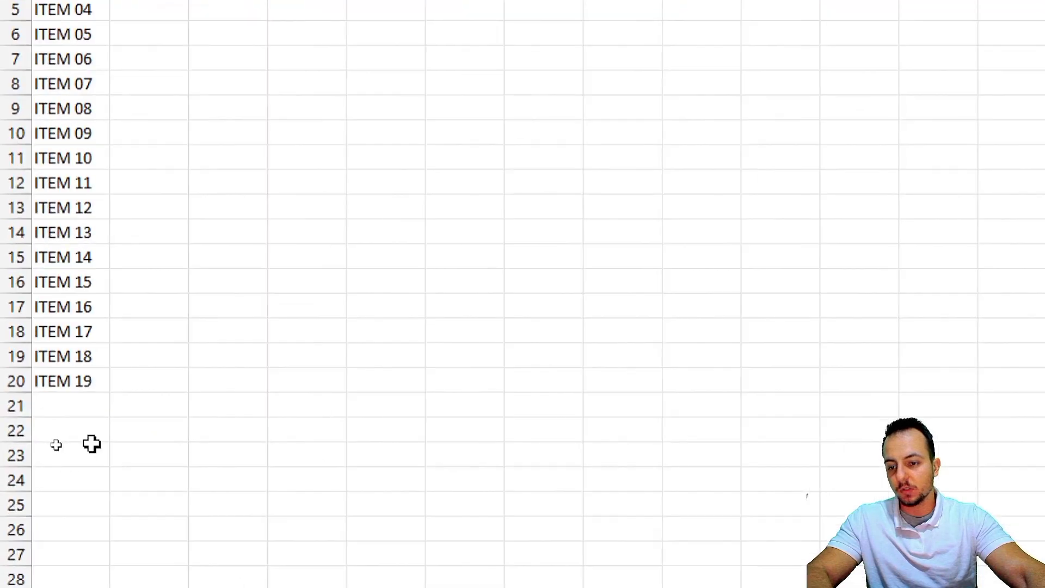
Step: Extend the product link formula in column A from row 20 down through row 30
click(70, 447)
key(shift+space)
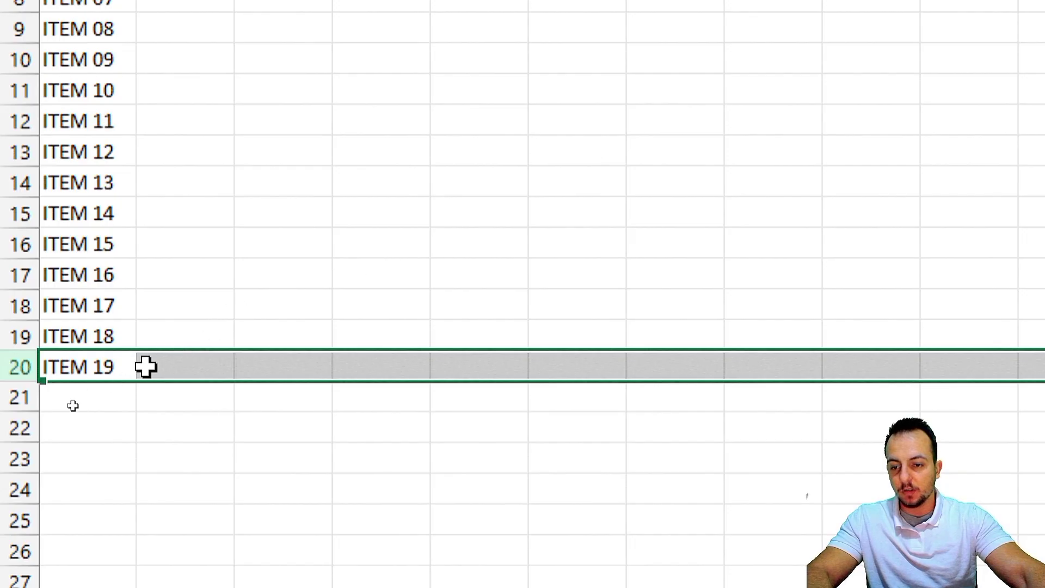
click(119, 369)
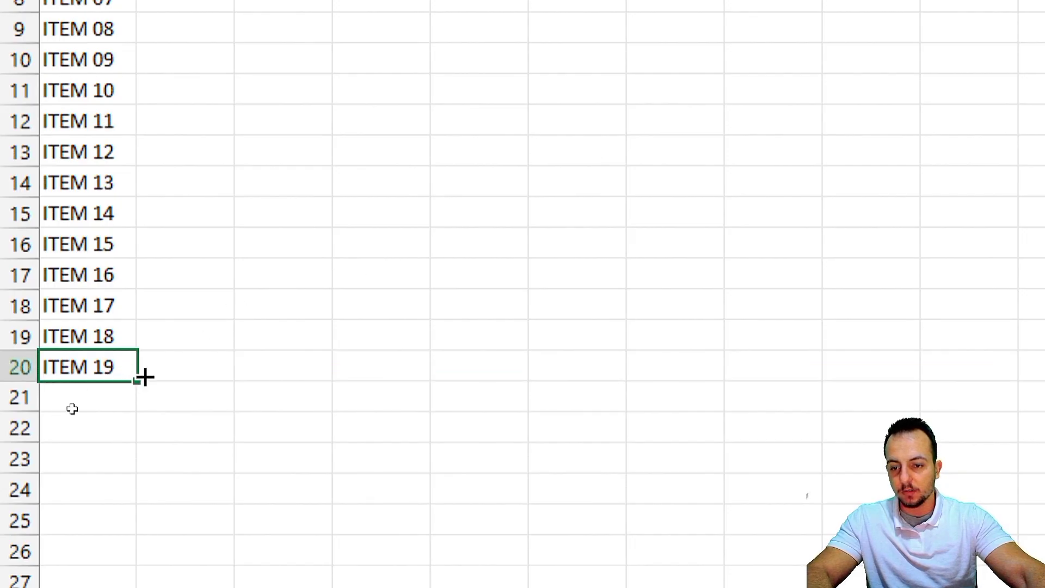
drag(140, 382, 112, 413)
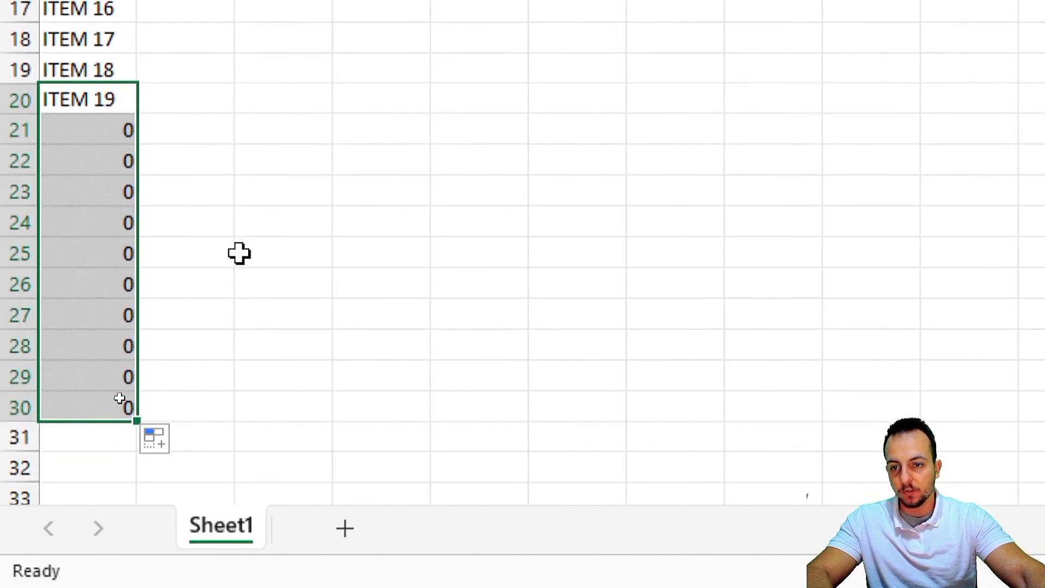
click(102, 228)
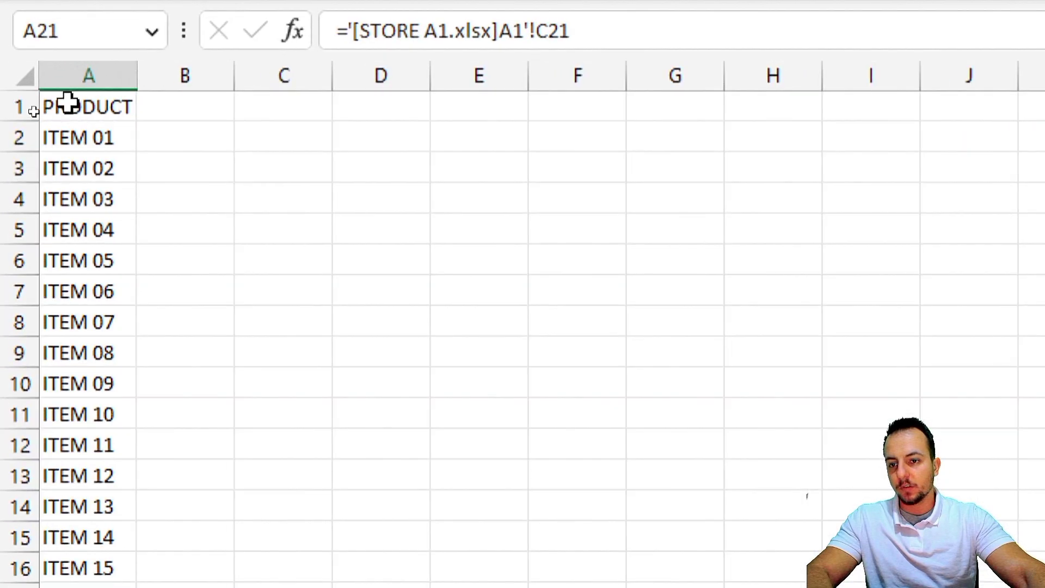
Step: Copy the link formula from cell A1 and paste it into cell B1 to link the TOTAL header
click(194, 72)
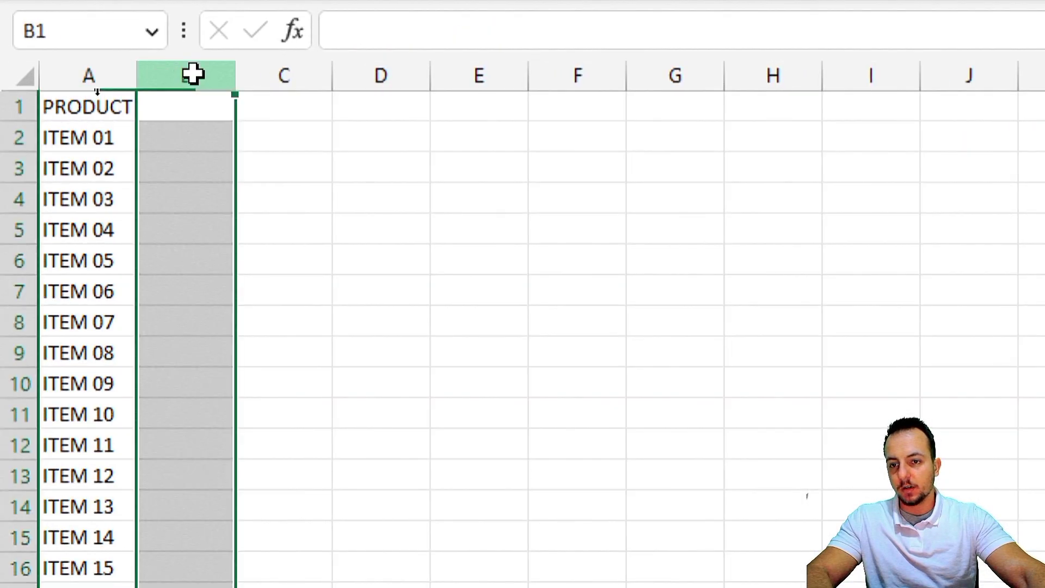
click(116, 100)
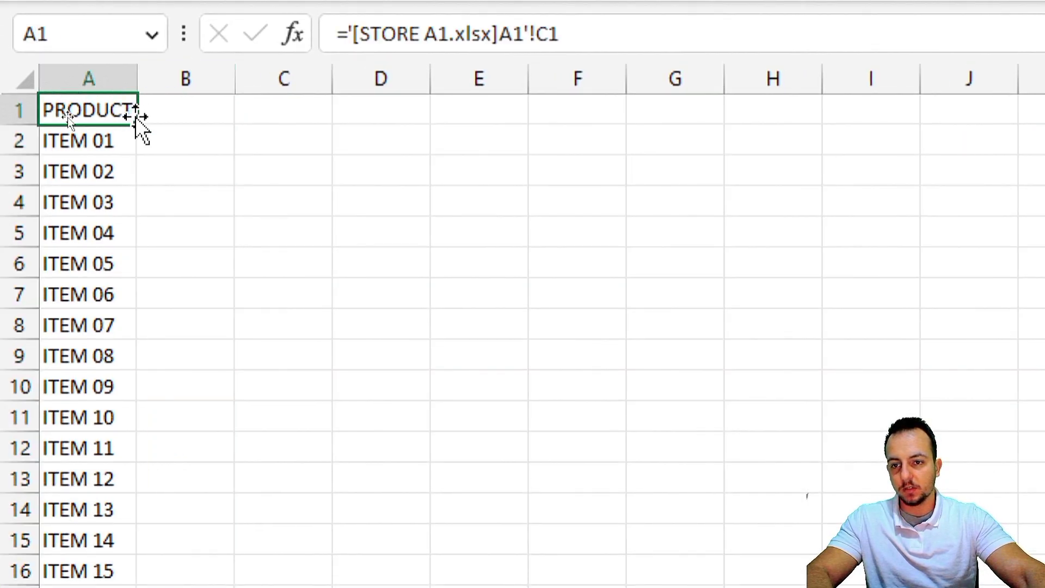
click(188, 103)
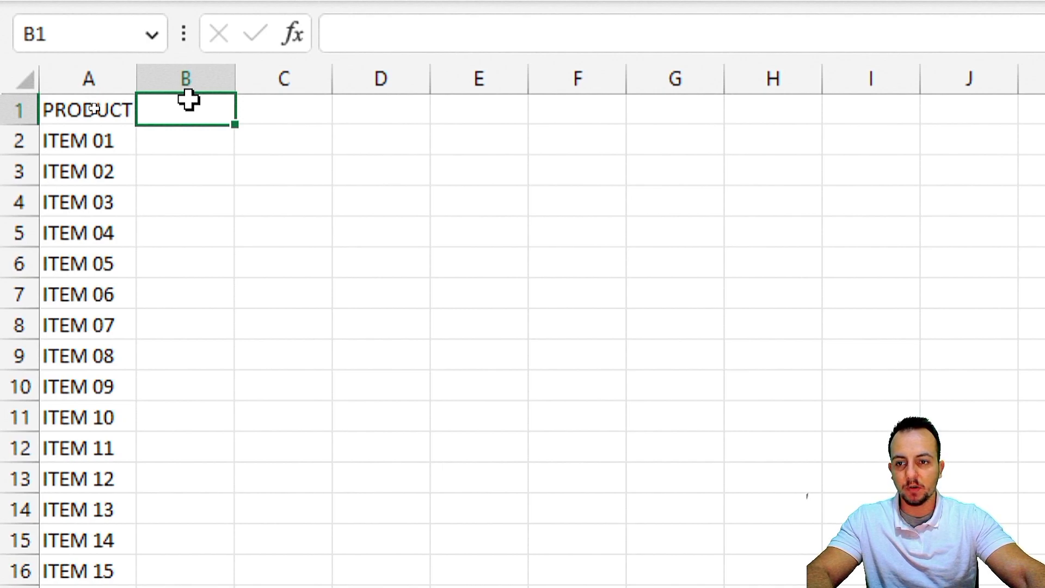
click(89, 110)
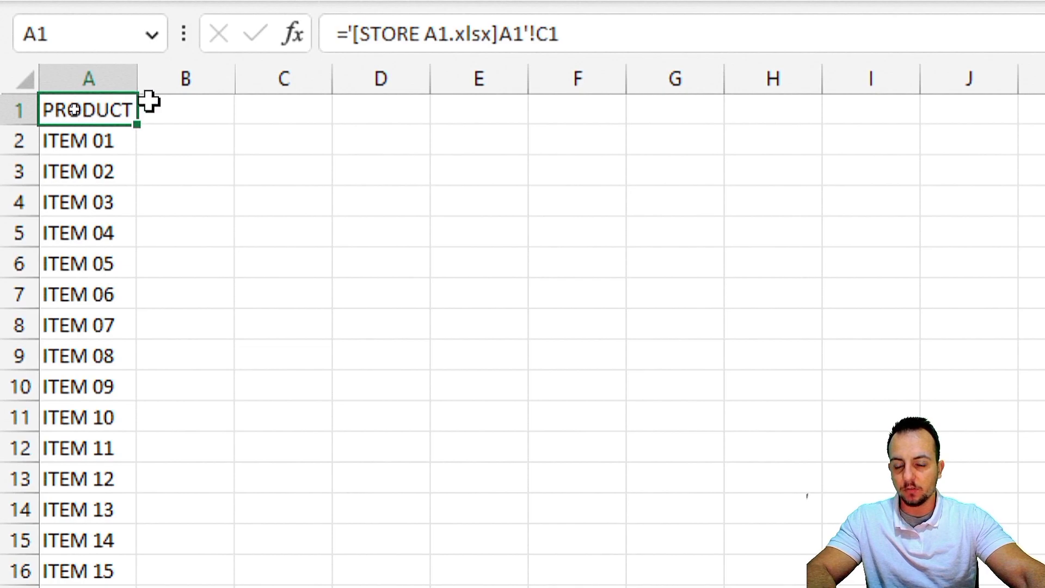
key(ctrl+c)
click(205, 108)
key(ctrl+v)
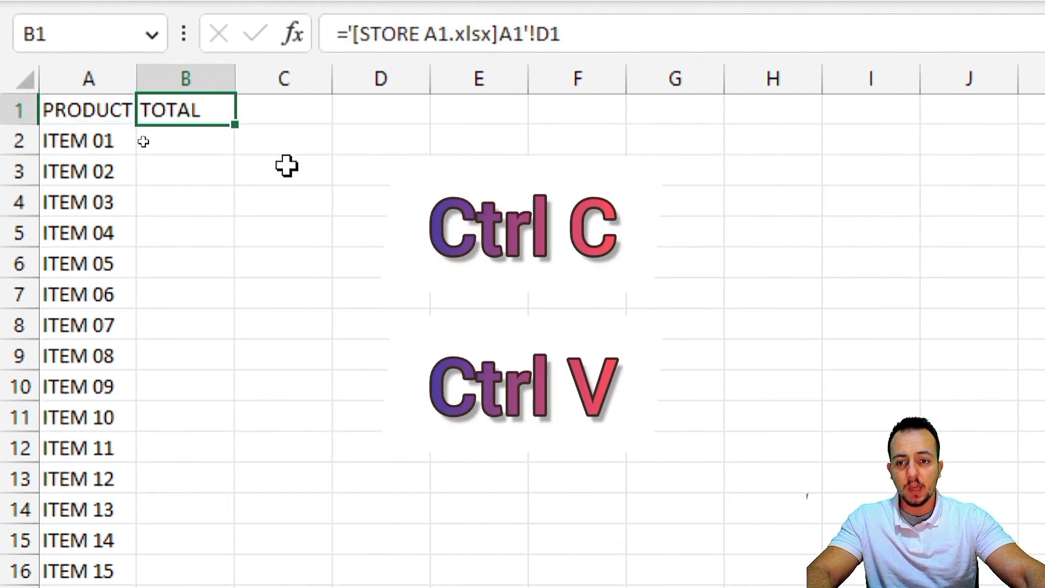
Step: Compare the link formulas in cells A1 and B1 with the PRODUCT and TOTAL columns of the STORE A1 workbook, and return to REPORT
click(87, 111)
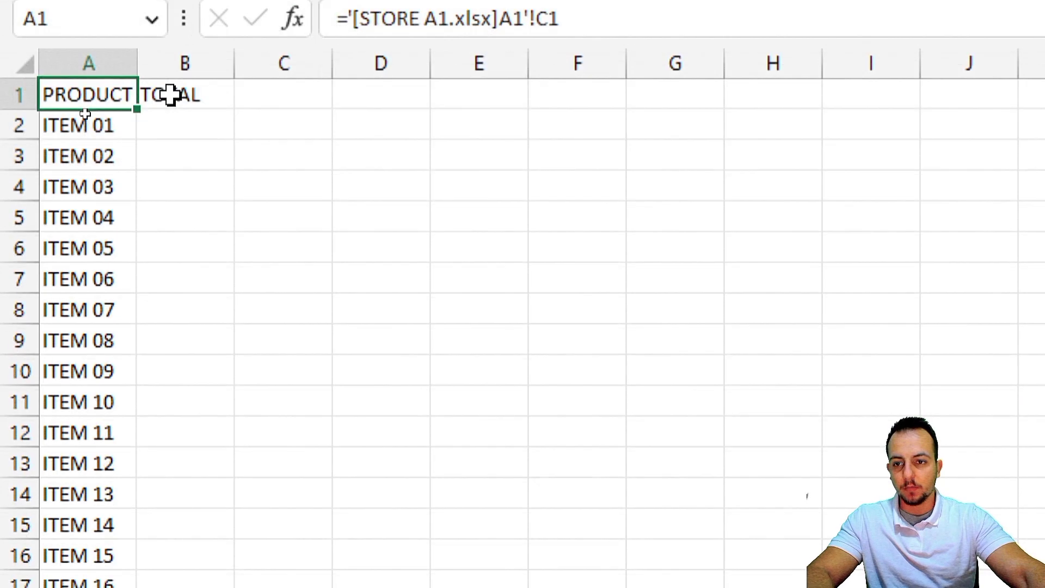
click(171, 96)
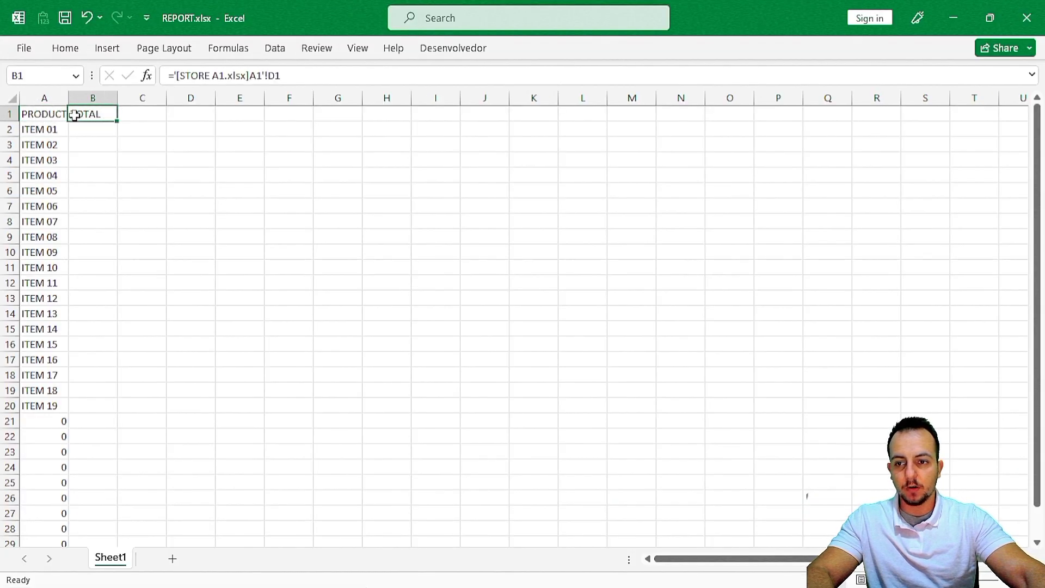
click(60, 115)
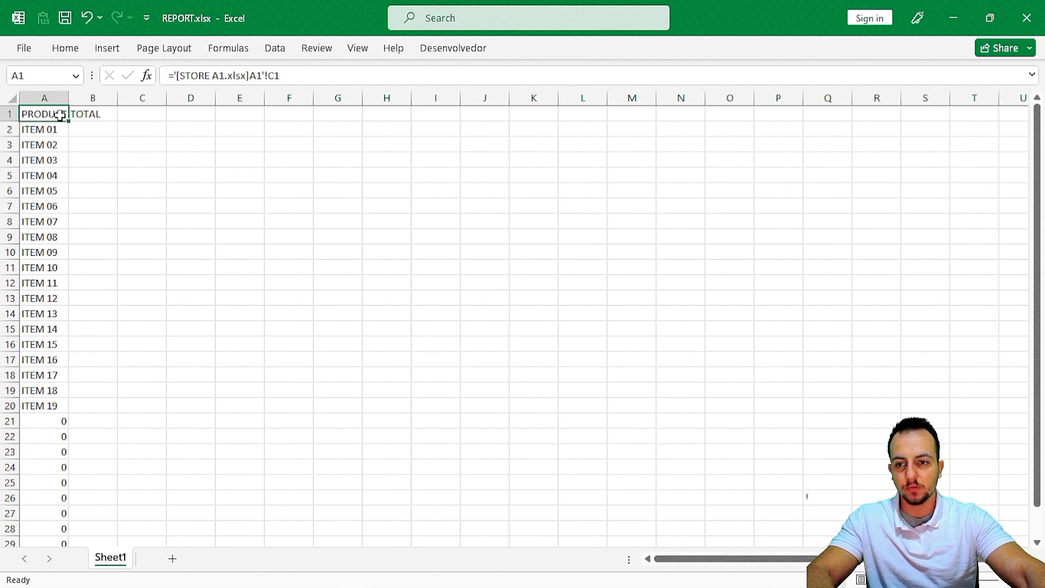
mouse_move(436, 569)
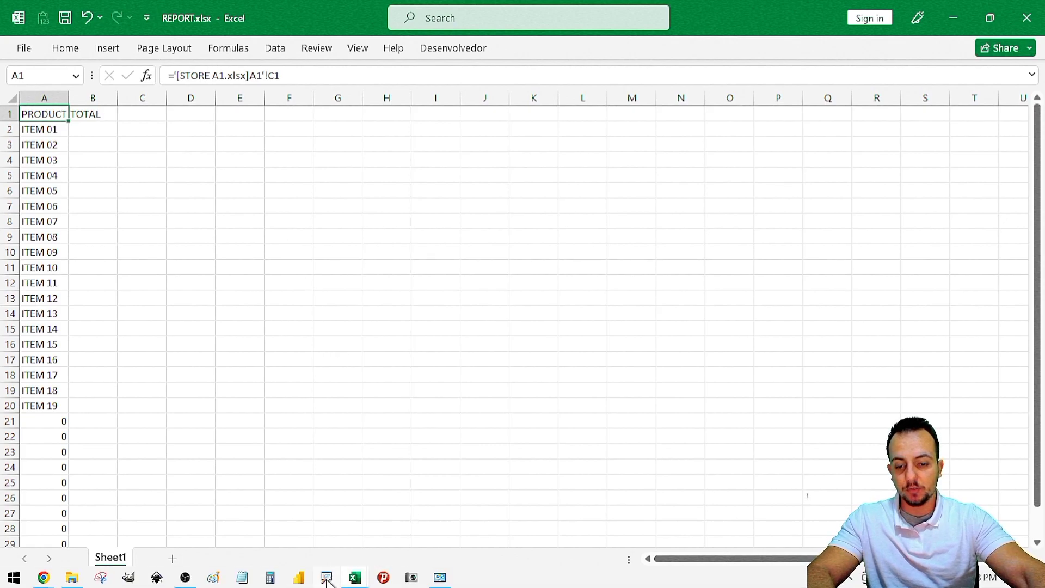
mouse_move(354, 580)
click(109, 499)
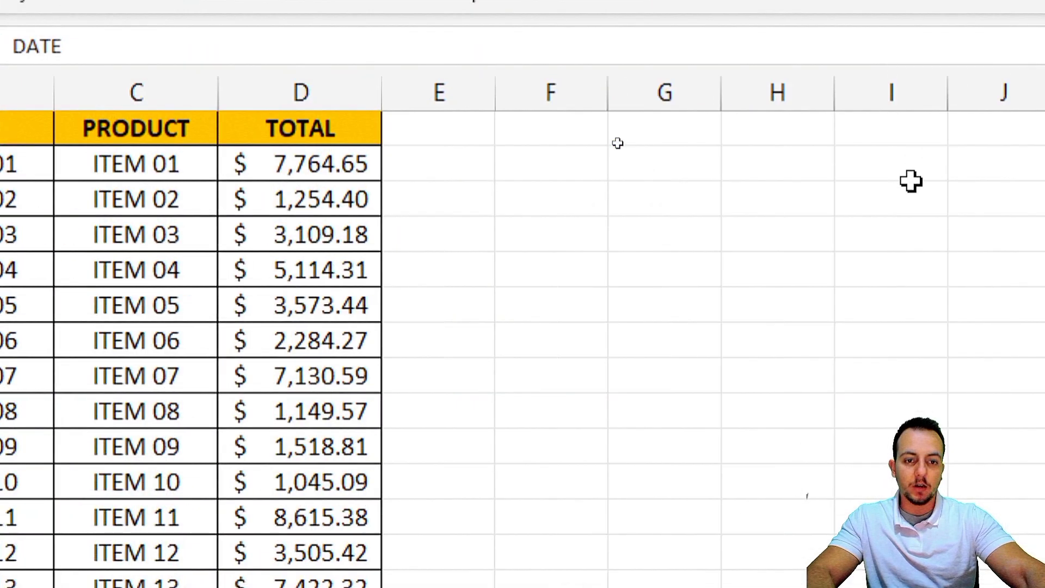
click(694, 93)
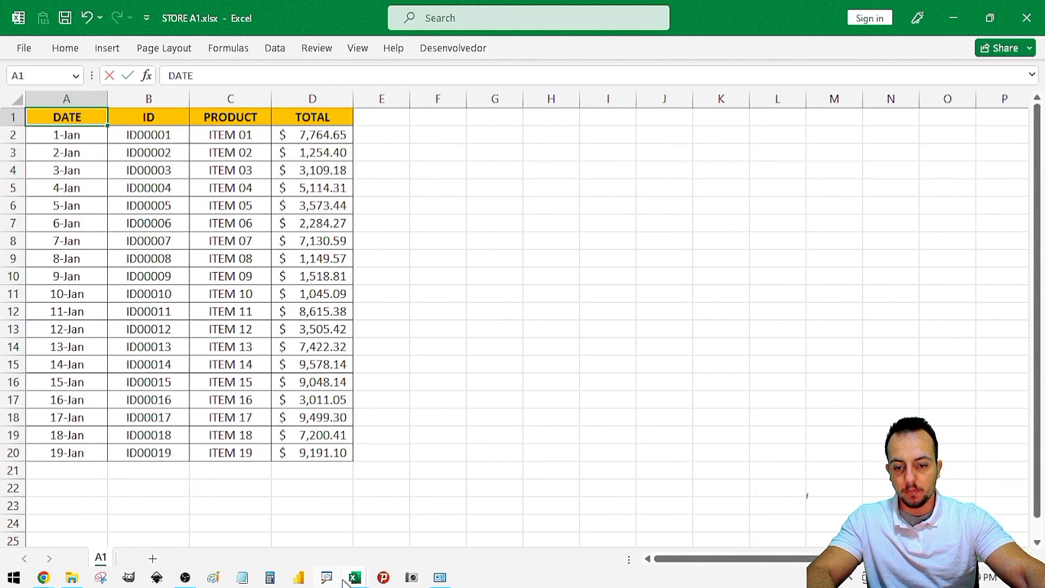
mouse_move(355, 580)
click(599, 509)
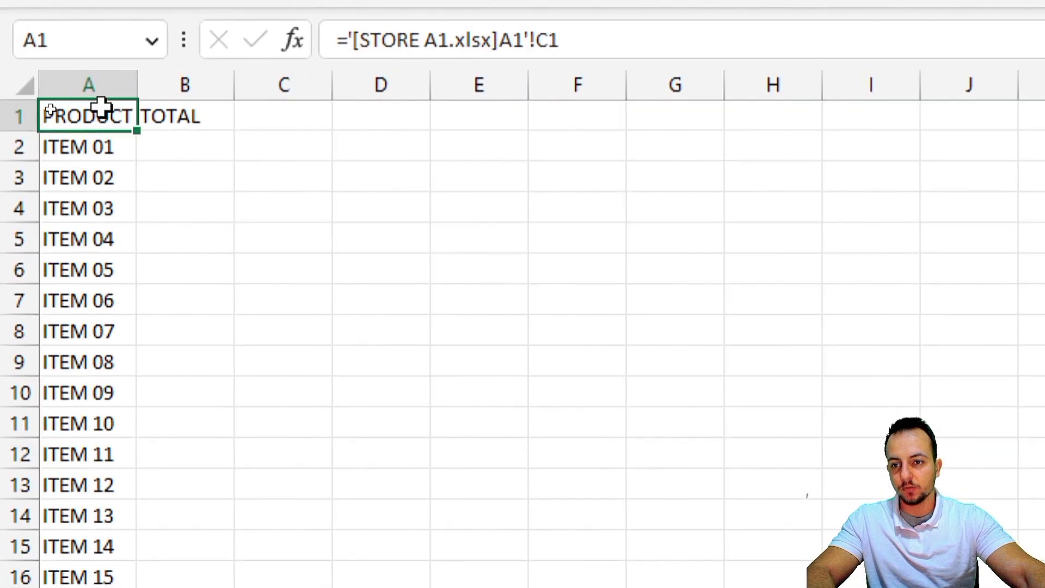
click(182, 116)
double_click(183, 116)
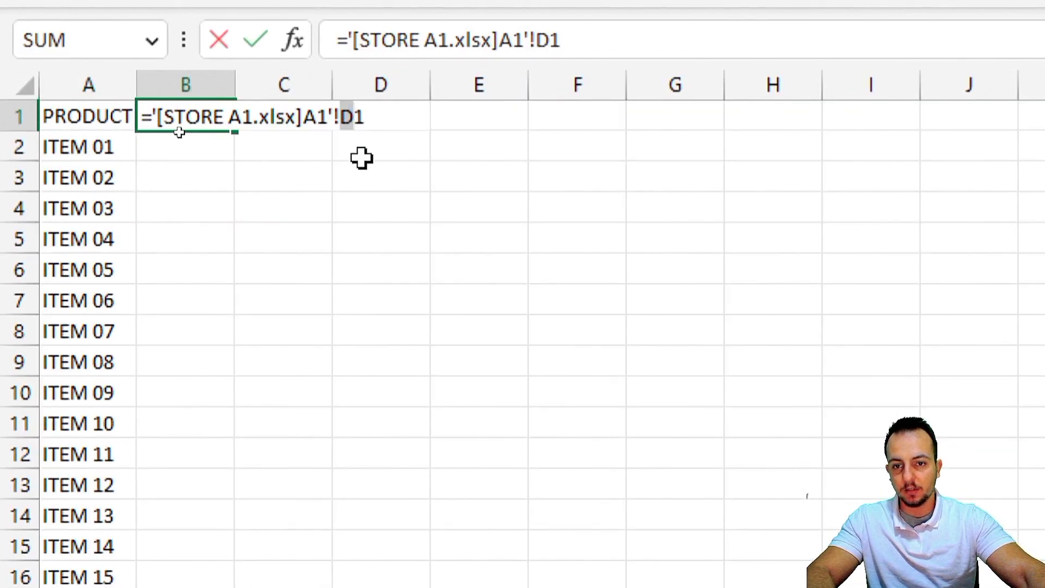
text(G)
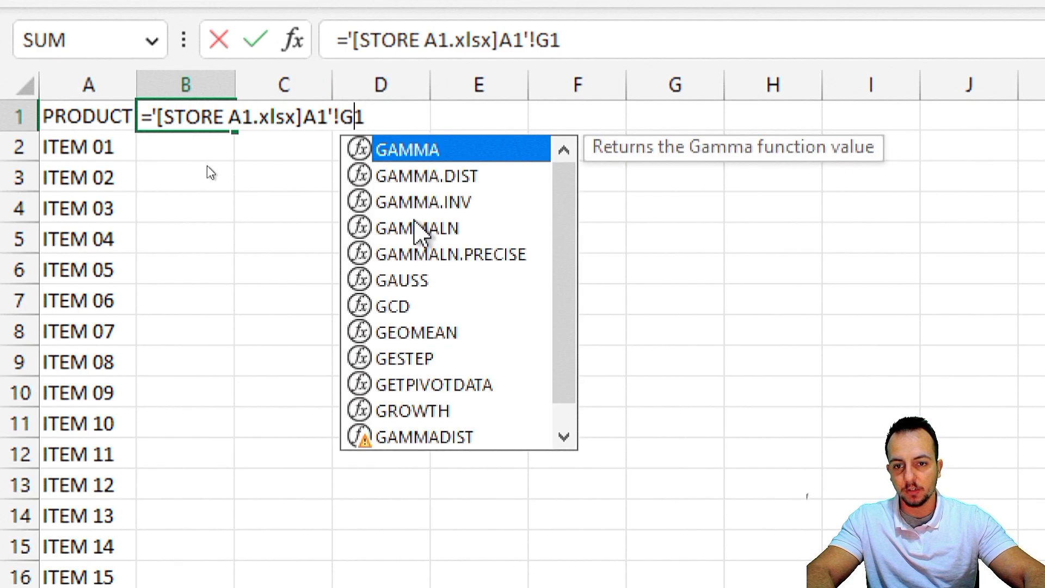
key(Escape)
key(Escape)
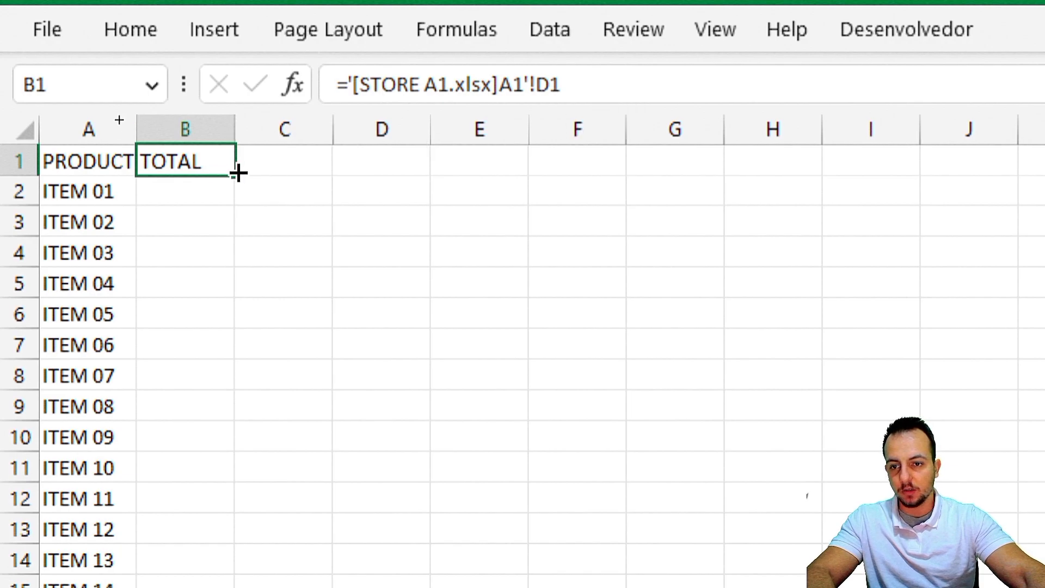
Step: Fill the link formula in cell B1 down alongside the product list, and close the STORE A1 workbook
double_click(240, 172)
click(218, 166)
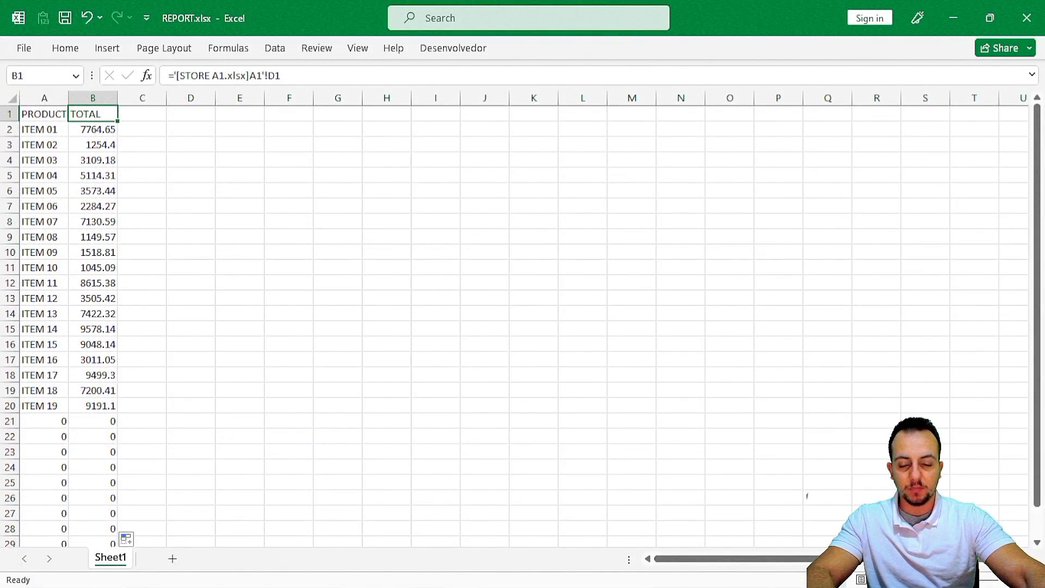
mouse_move(412, 561)
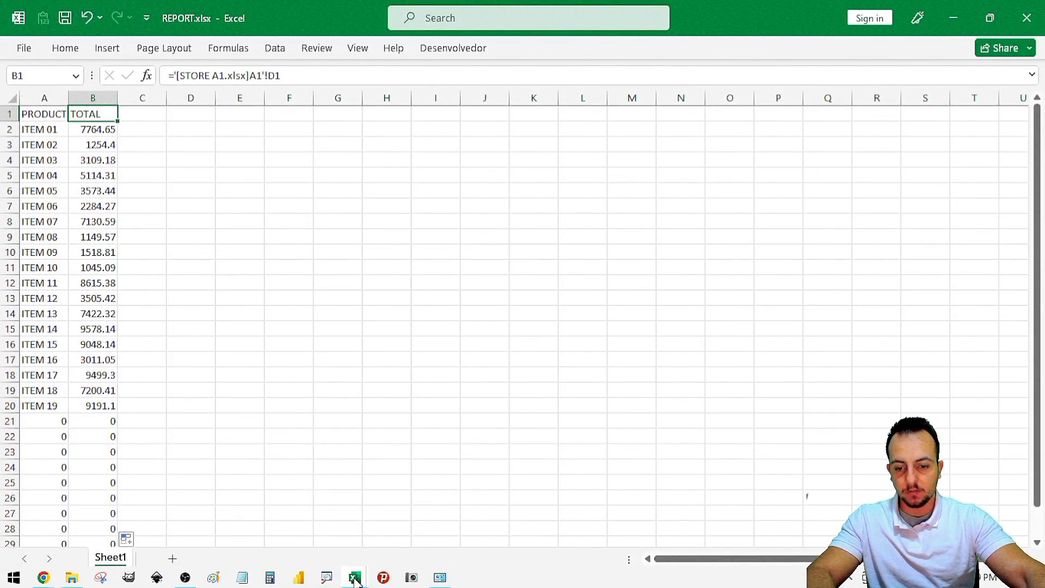
mouse_move(355, 581)
click(316, 525)
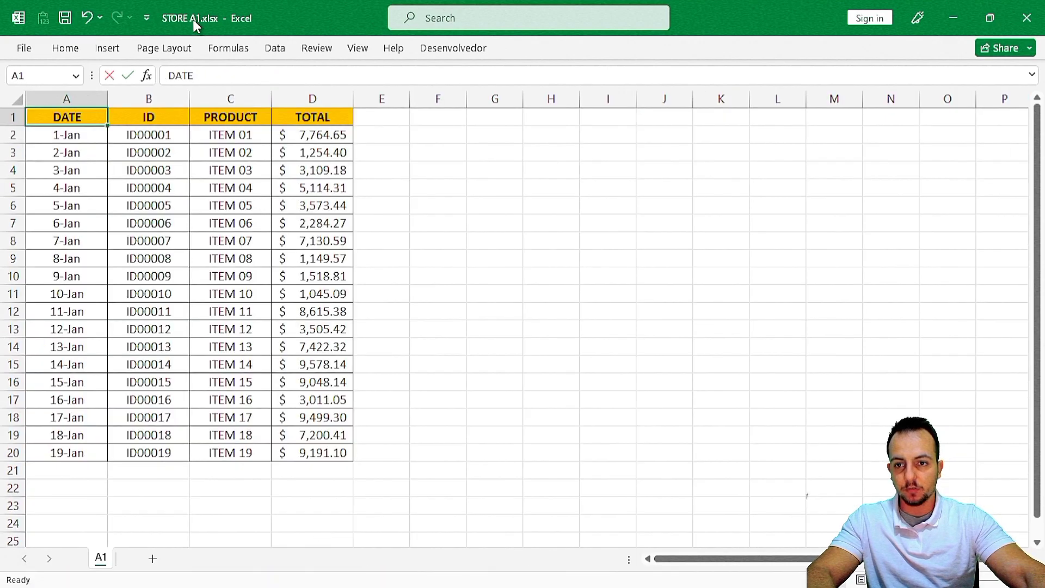
key(alt+Tab)
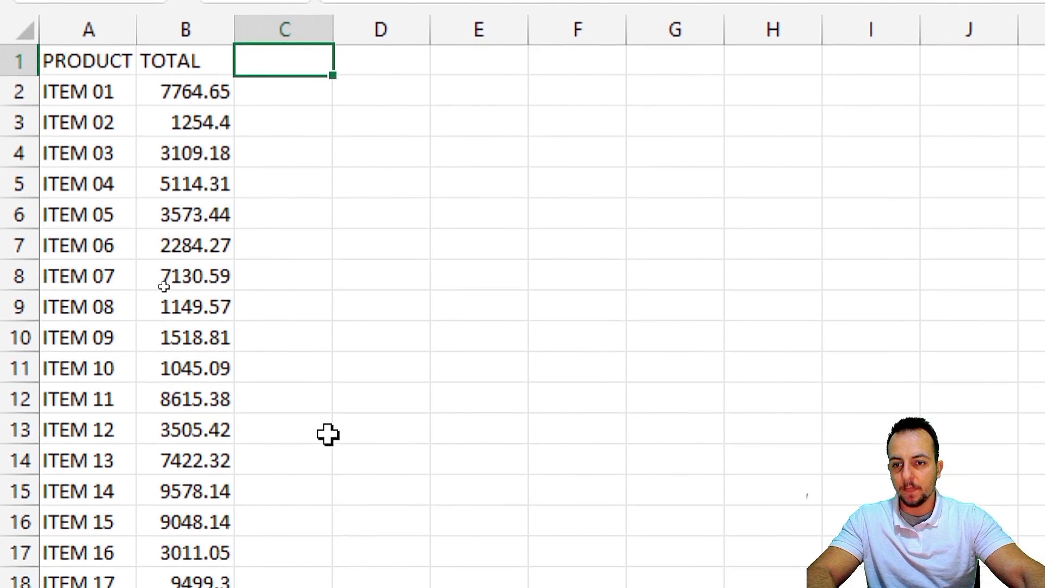
Step: Select cell D1 in REPORT, leaving column C empty, and check the layout of the STORE A2 workbook
click(381, 102)
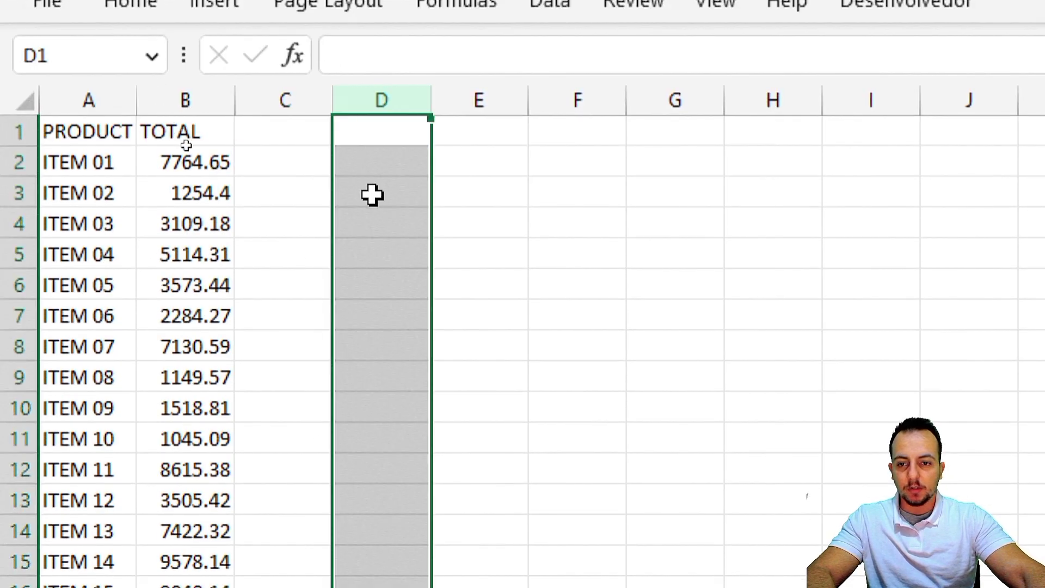
click(295, 133)
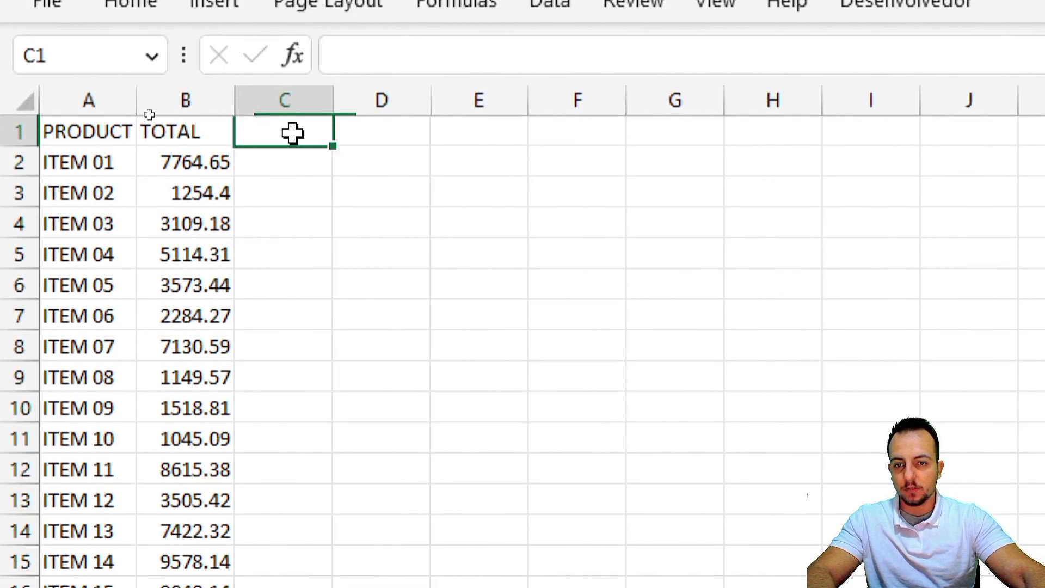
click(371, 90)
click(452, 98)
click(401, 124)
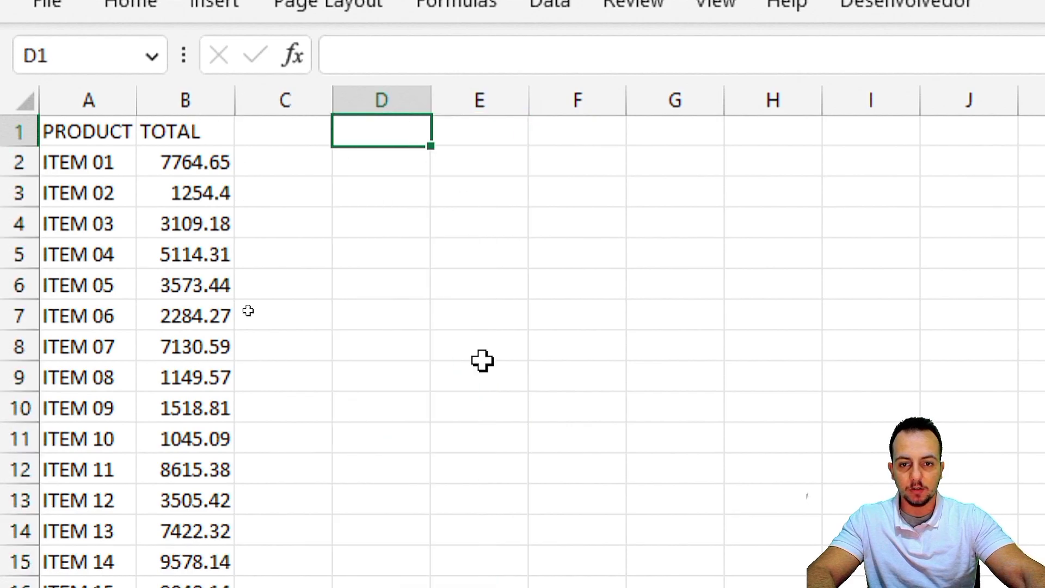
mouse_move(357, 579)
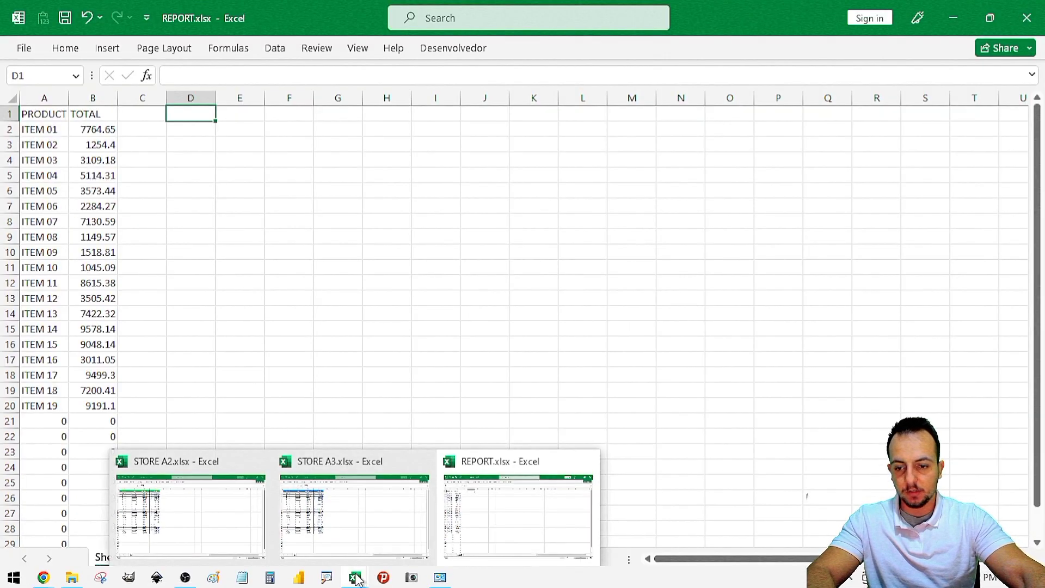
click(211, 500)
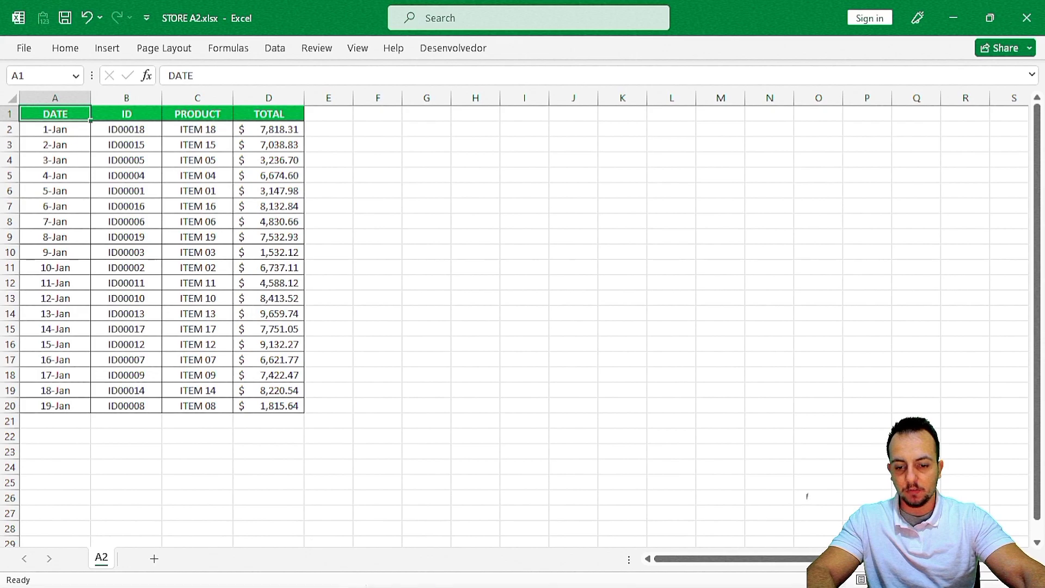
mouse_move(364, 583)
click(514, 527)
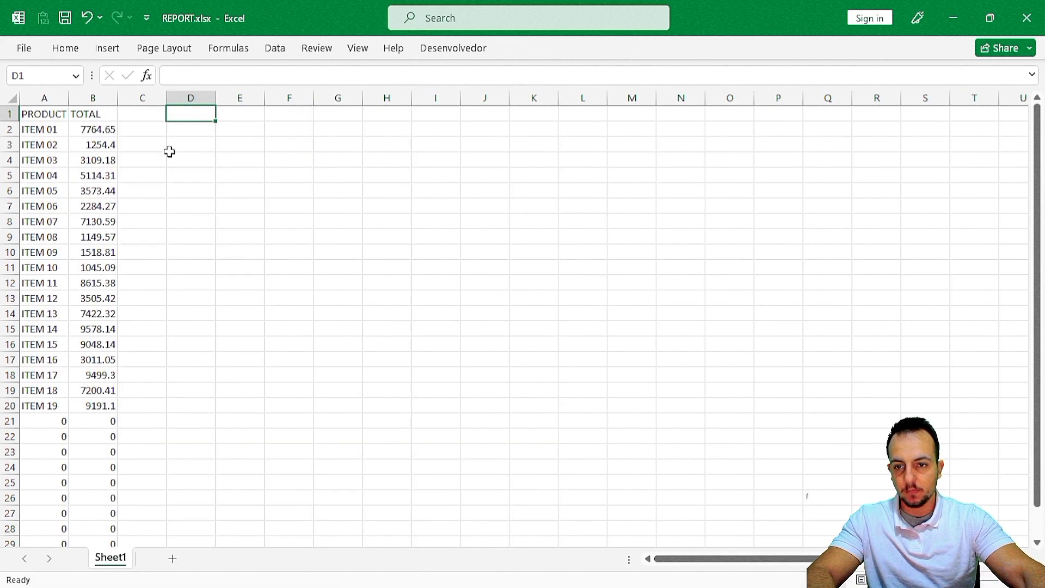
Step: In cell D1 of the REPORT workbook, enter a formula linking to the PRODUCT header in cell C1 of STORE A2.xlsx
text(=)
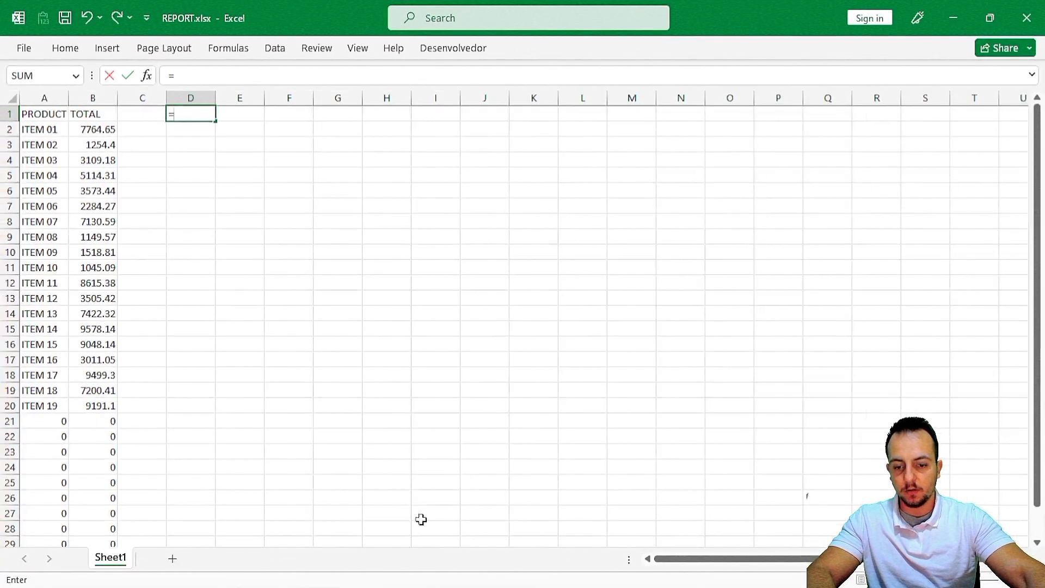
mouse_move(391, 582)
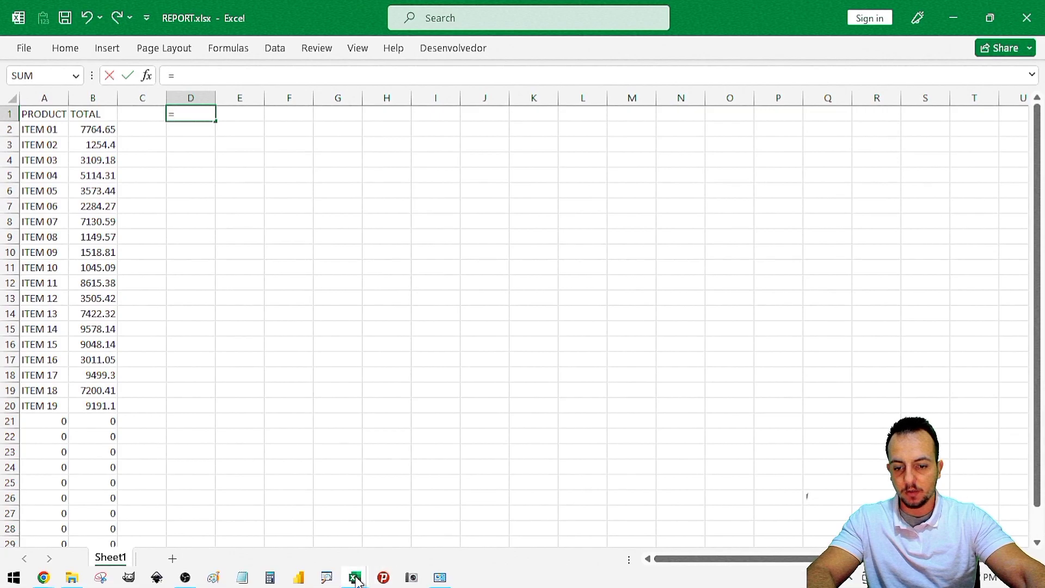
mouse_move(355, 580)
click(262, 498)
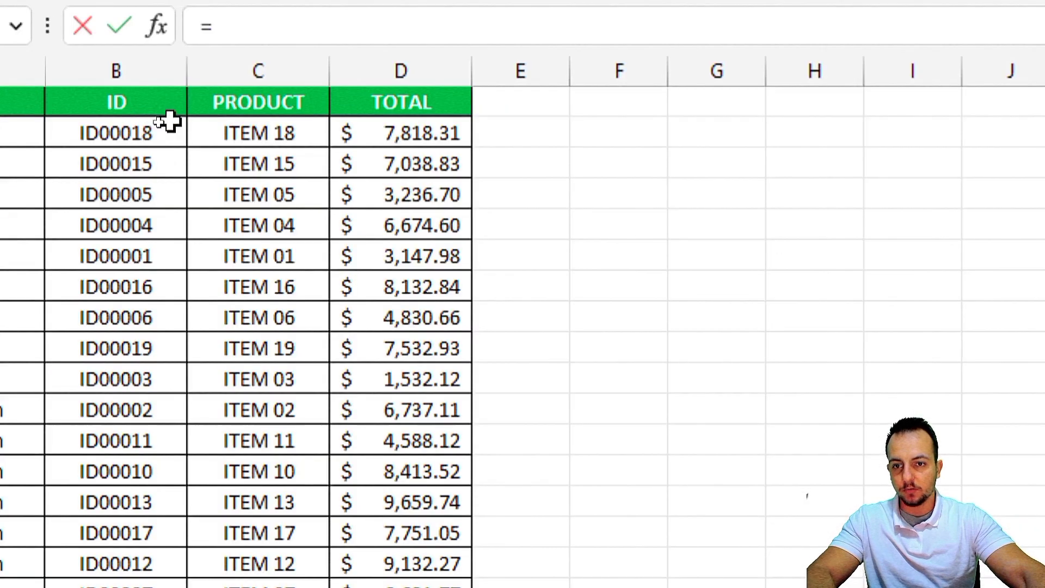
click(240, 103)
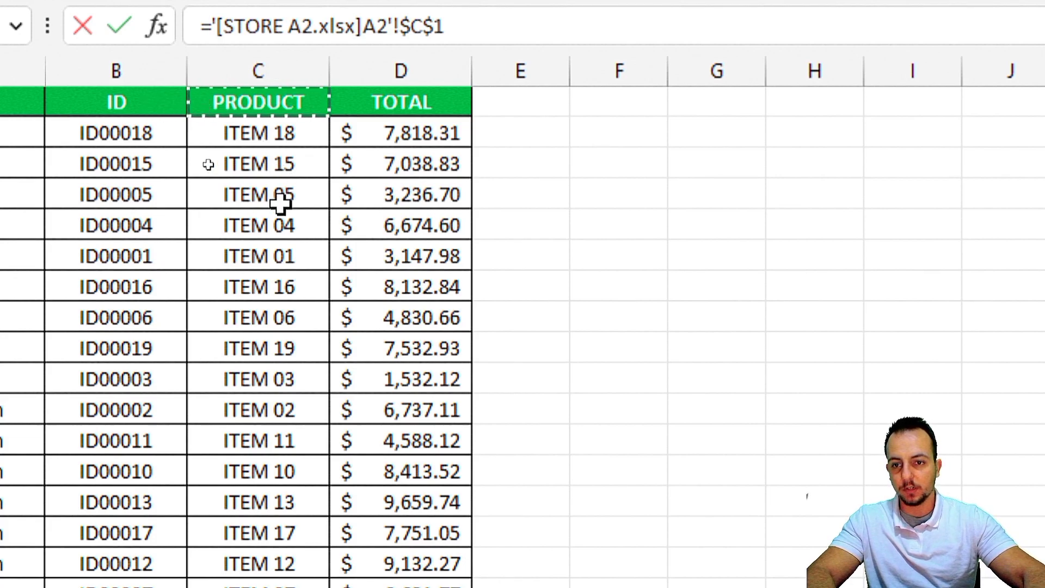
key(Return)
Step: Change the link formula in cell D1 to the relative reference ='[STORE A2.xlsx]A2'!C1
double_click(261, 103)
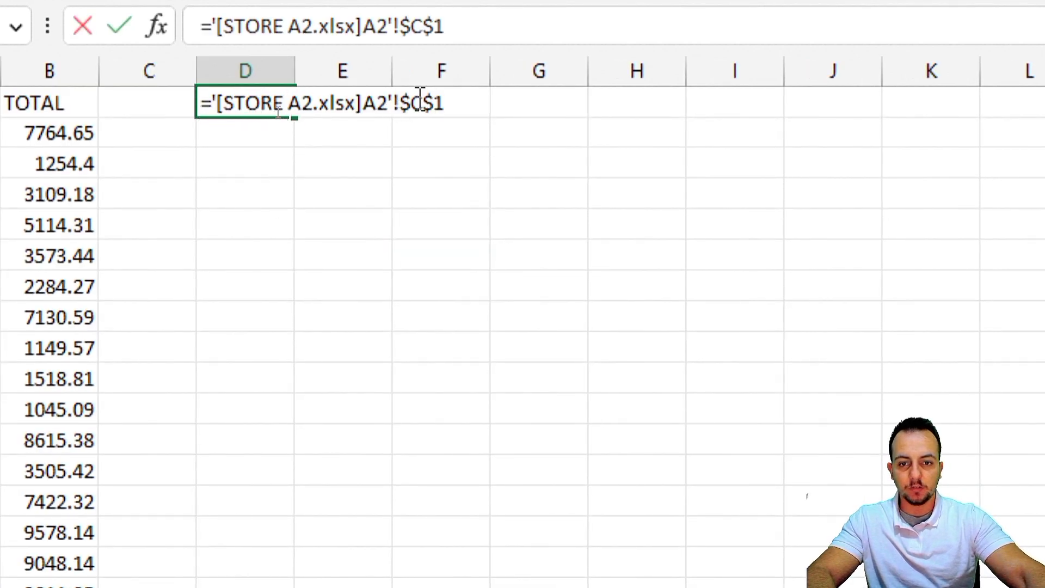
key(BackSpace)
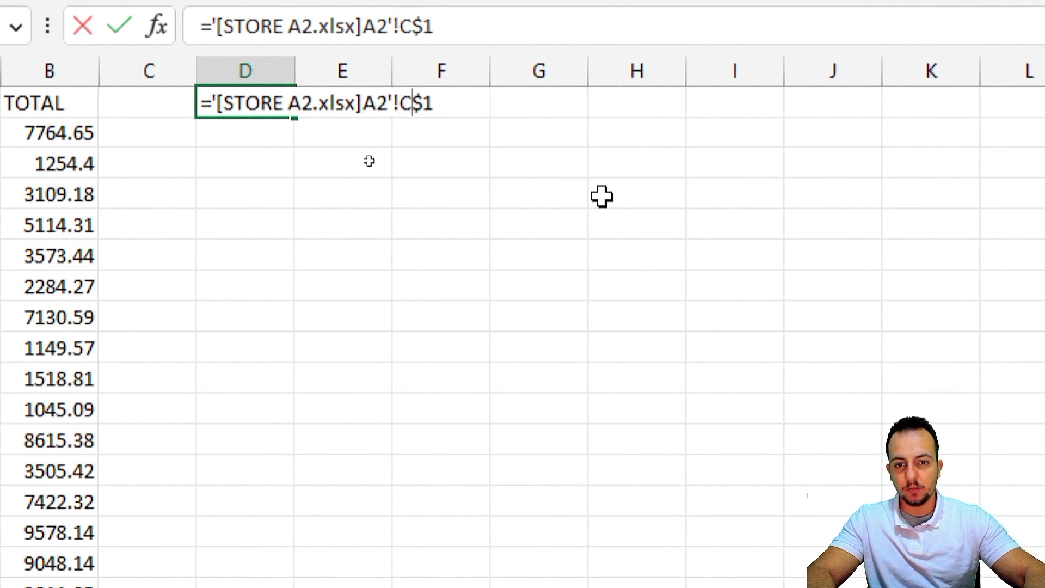
key(BackSpace)
key(Return)
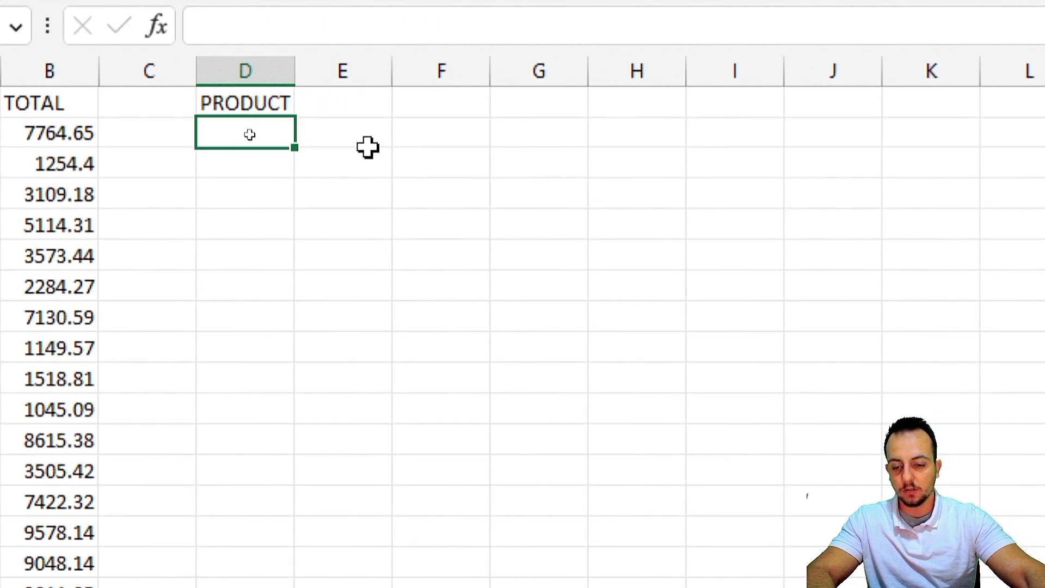
Step: Copy the relative link formula from D1 across the range D1:E30 to pull in the STORE A2 products and totals
click(234, 101)
key(ctrl+c)
scroll(245, 251, down, 2)
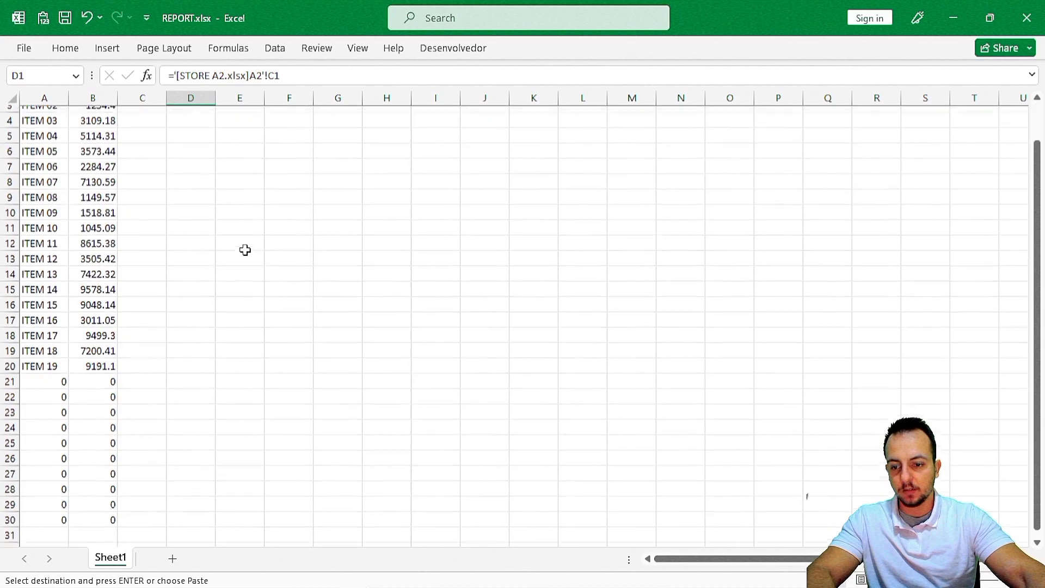
shift+click(238, 463)
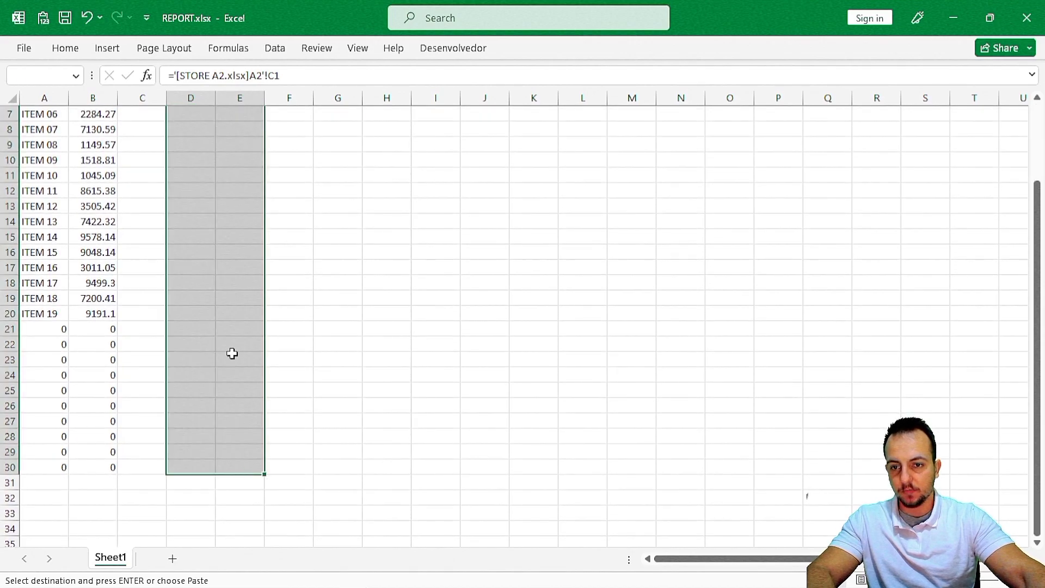
key(ctrl+v)
key(Escape)
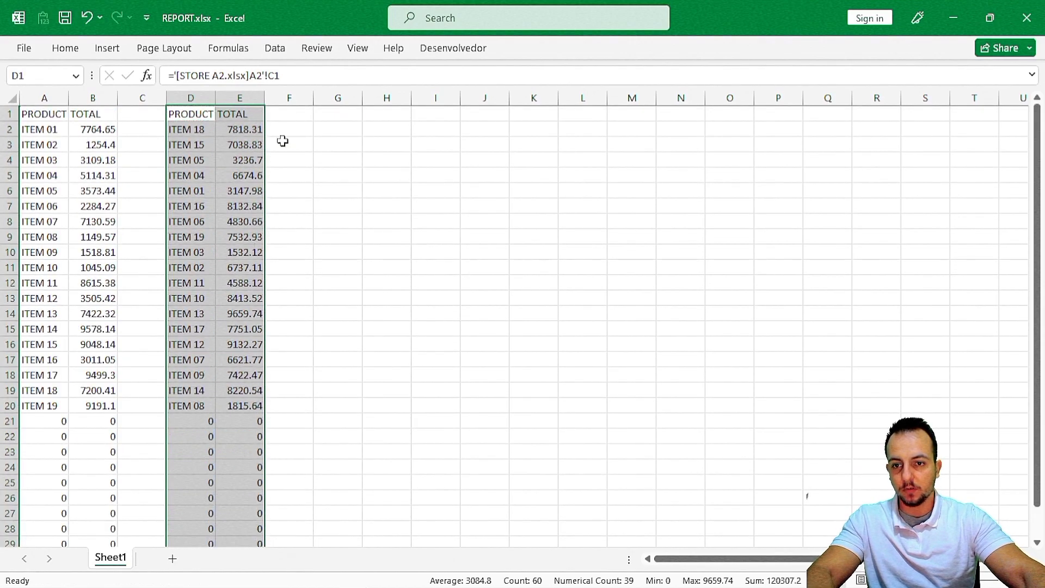
Step: In cell G1 of REPORT, enter a formula linking to the PRODUCT header in cell C1 of STORE A3.xlsx
click(329, 123)
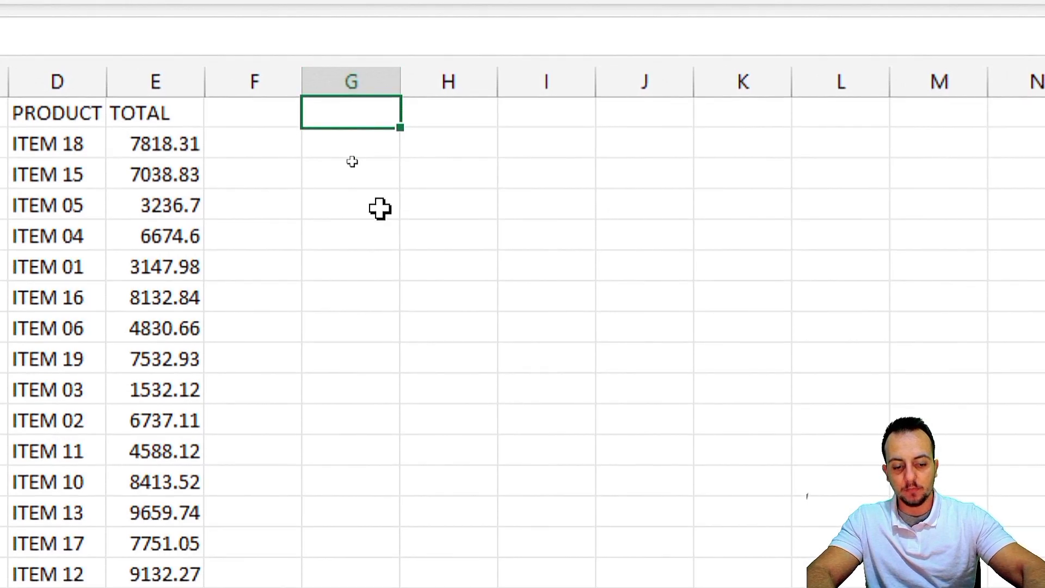
text(=)
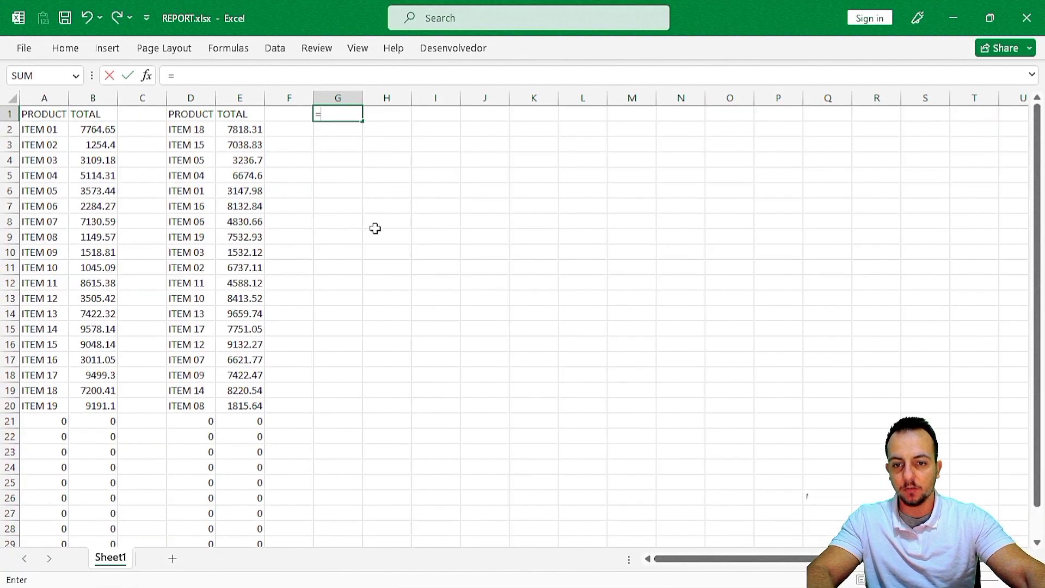
mouse_move(355, 581)
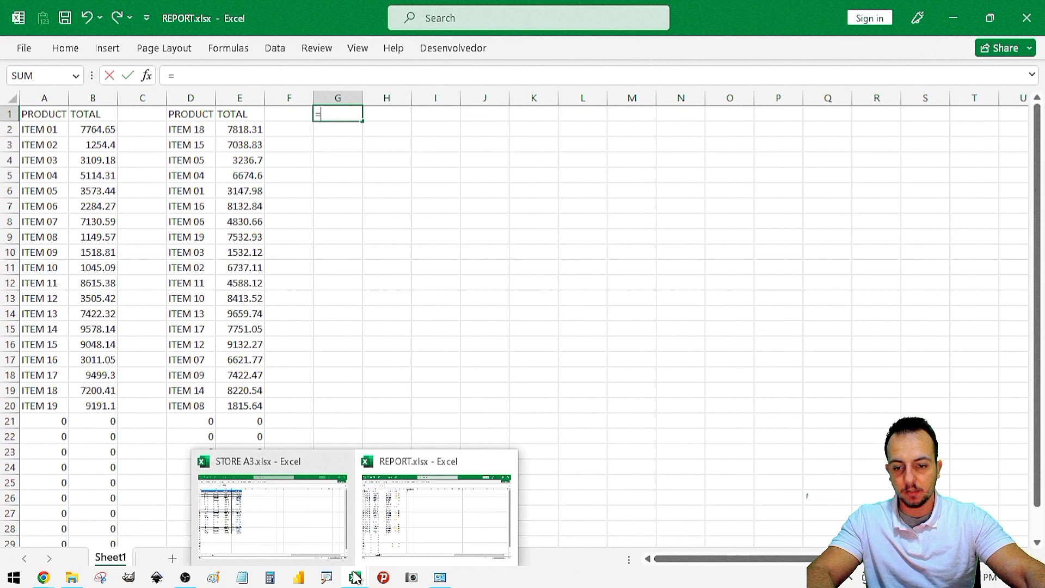
click(307, 507)
click(186, 114)
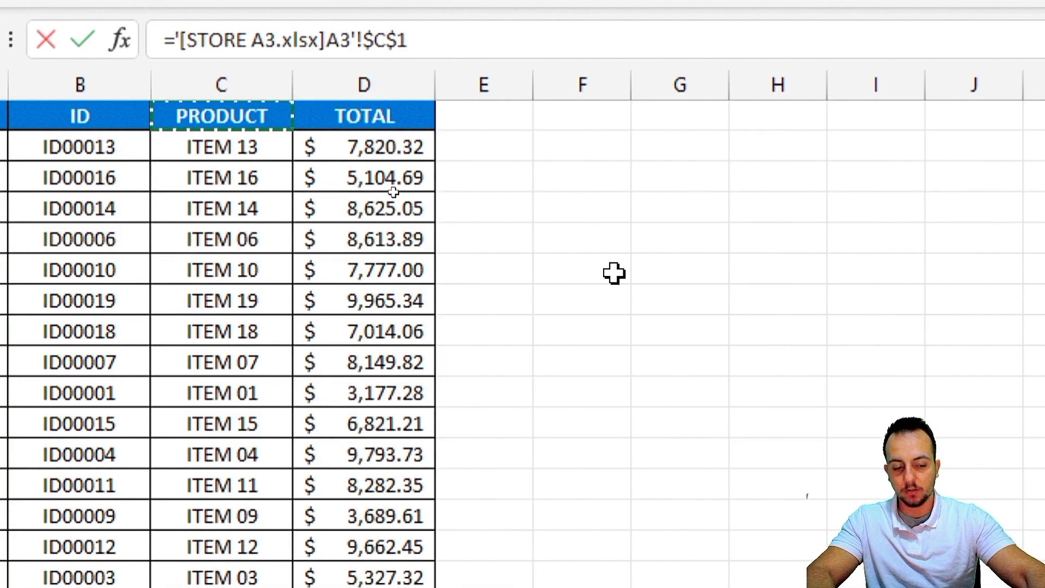
key(Return)
Step: Change the link formula in cell G1 to the relative reference ='[STORE A3.xlsx]A3'!C1
click(485, 121)
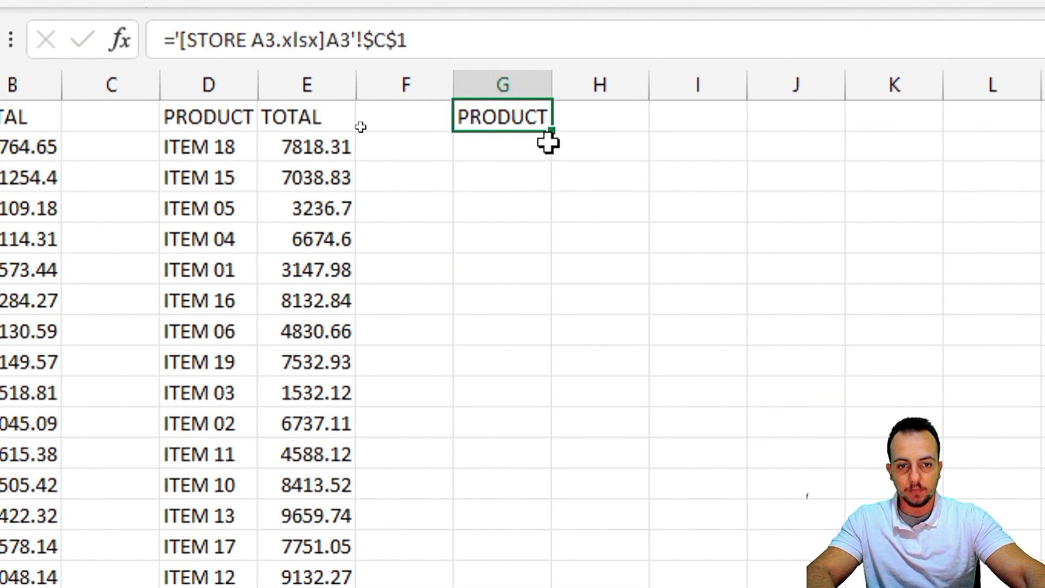
double_click(479, 117)
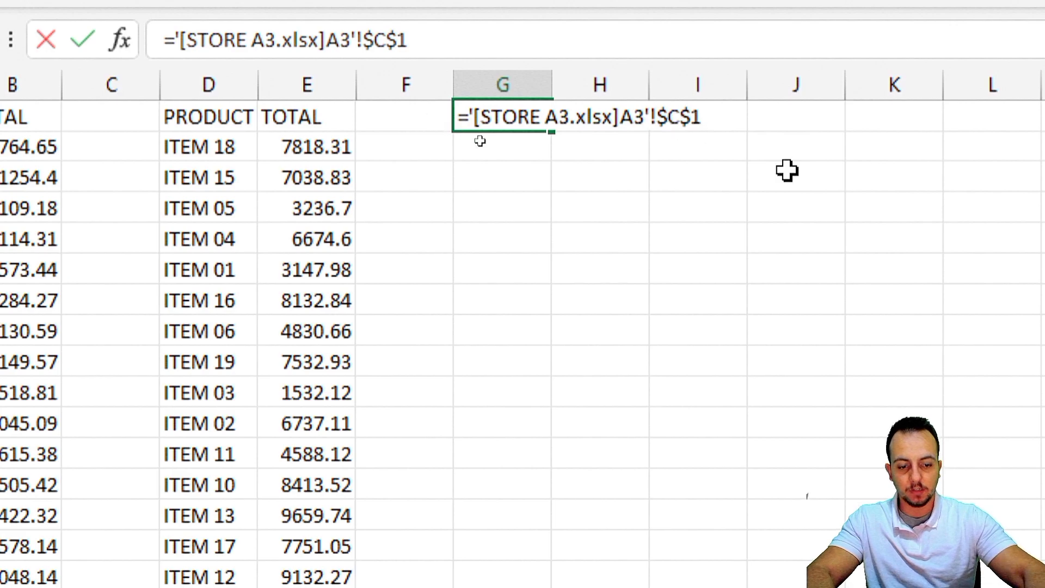
key(BackSpace)
key(Right)
key(Delete)
key(Return)
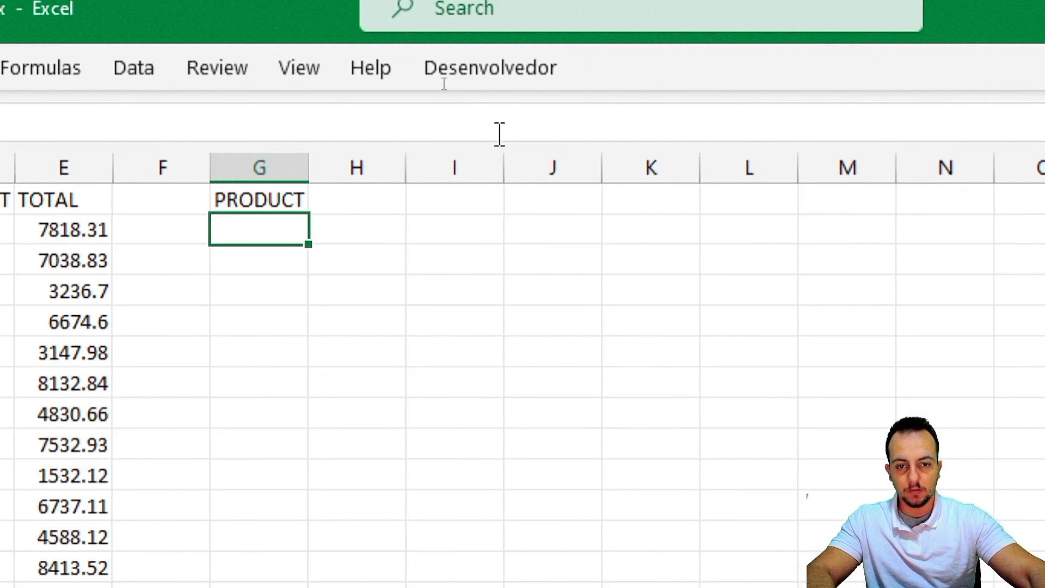
Step: Copy the relative link formula from G1 across the range G1:H30 to pull in the STORE A3 products and totals
click(539, 123)
key(ctrl+c)
scroll(390, 207, down, 2)
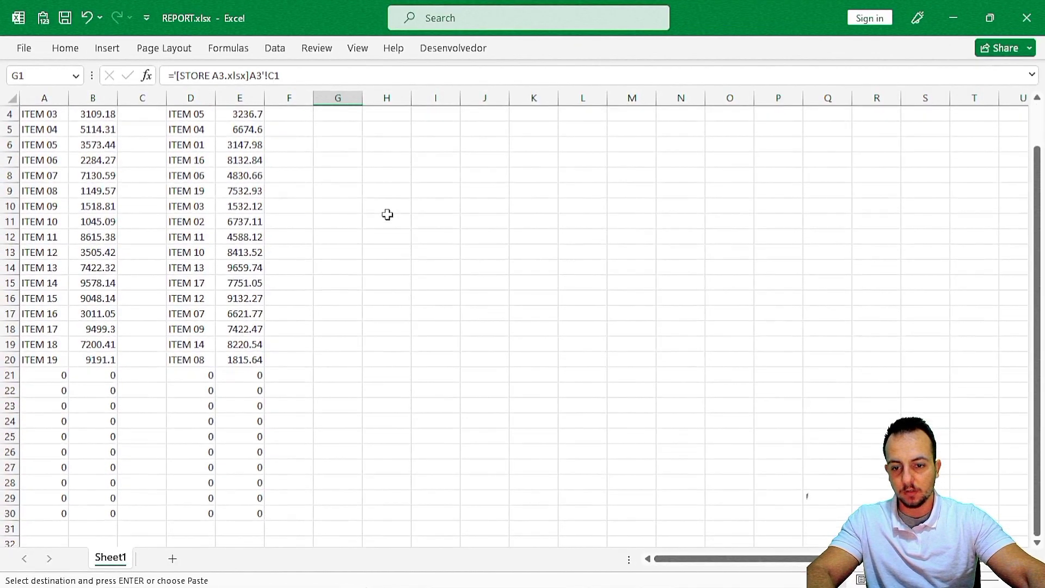
shift+click(390, 467)
key(ctrl+v)
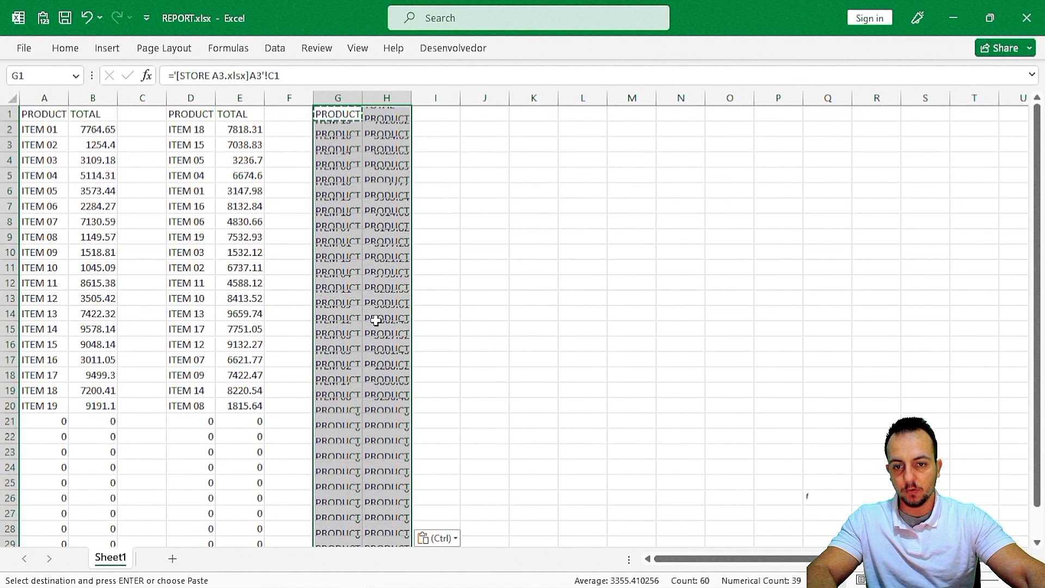
click(484, 113)
key(Escape)
key(ctrl+2)
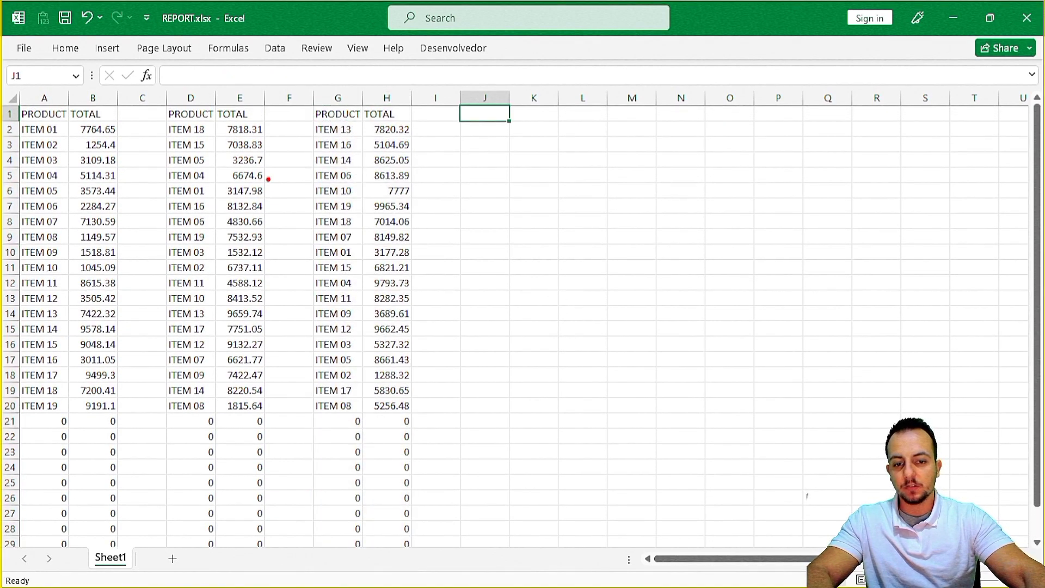
mouse_move(12, 82)
mouse_down()
mouse_move(122, 299)
mouse_move(127, 550)
mouse_up()
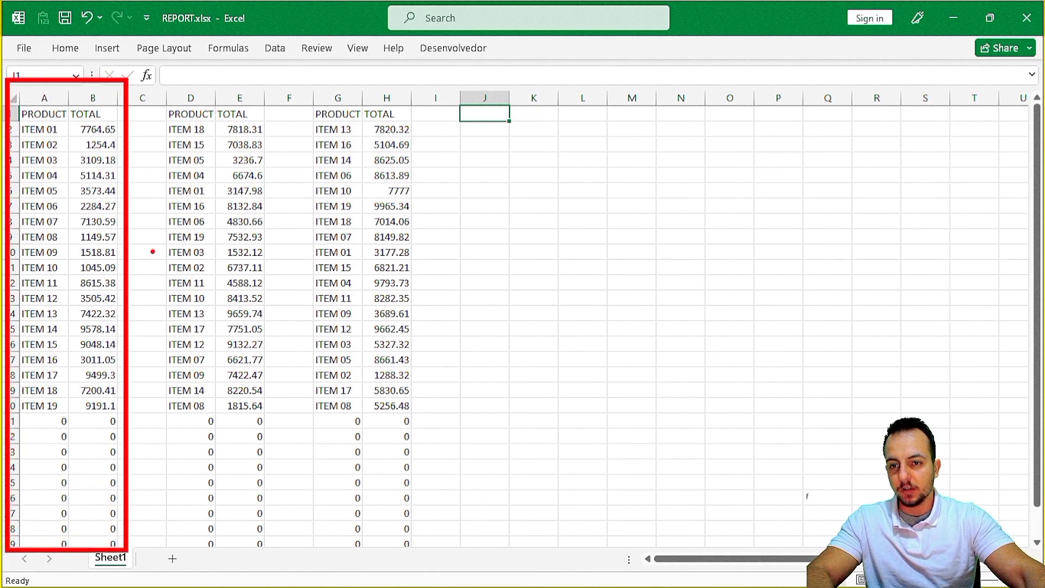
mouse_move(154, 82)
mouse_down()
mouse_move(299, 544)
mouse_move(286, 566)
mouse_up()
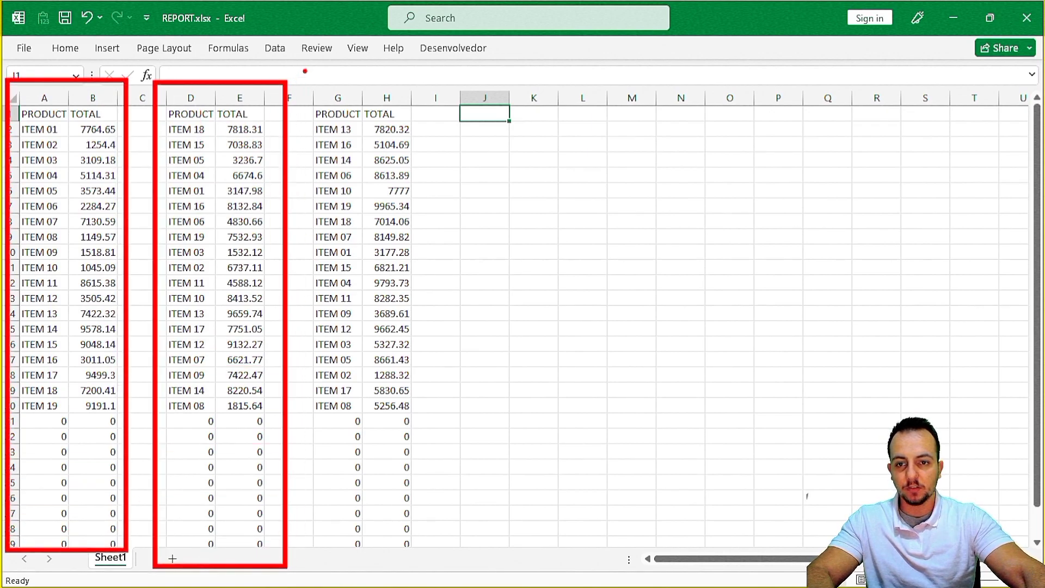
mouse_move(306, 70)
mouse_down()
mouse_move(427, 316)
mouse_move(433, 566)
mouse_up()
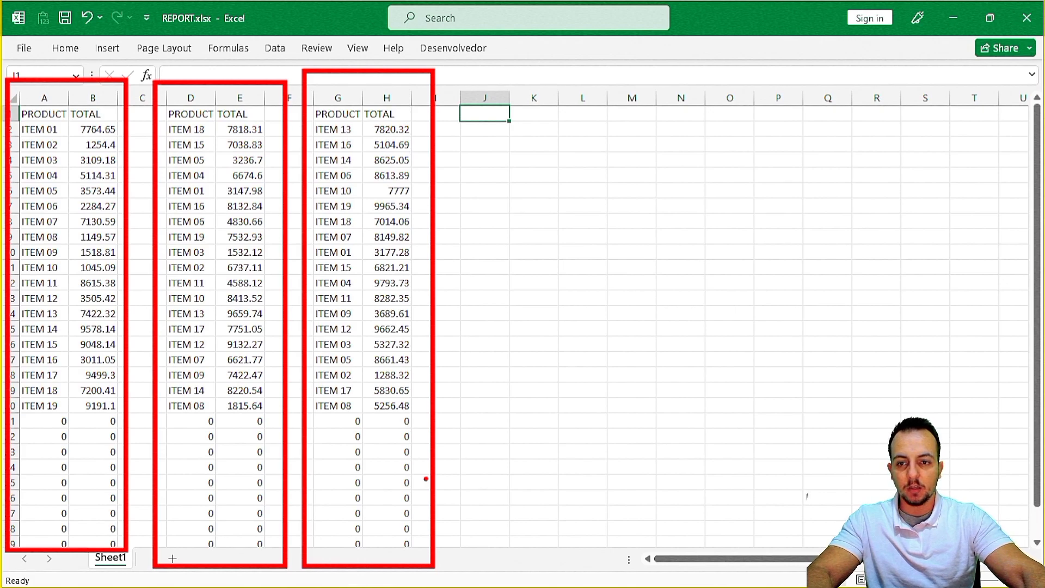
key(Escape)
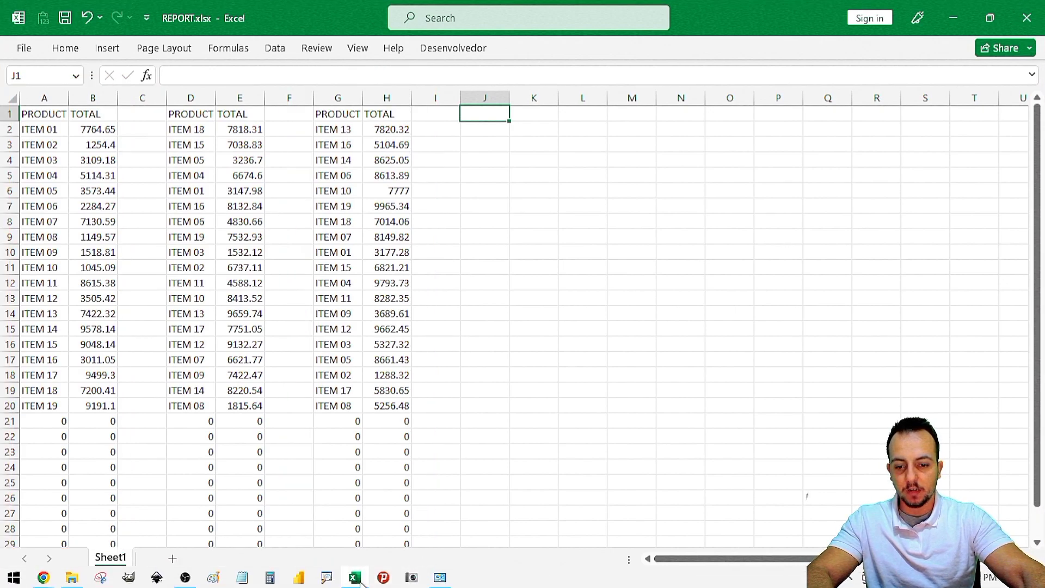
mouse_move(361, 582)
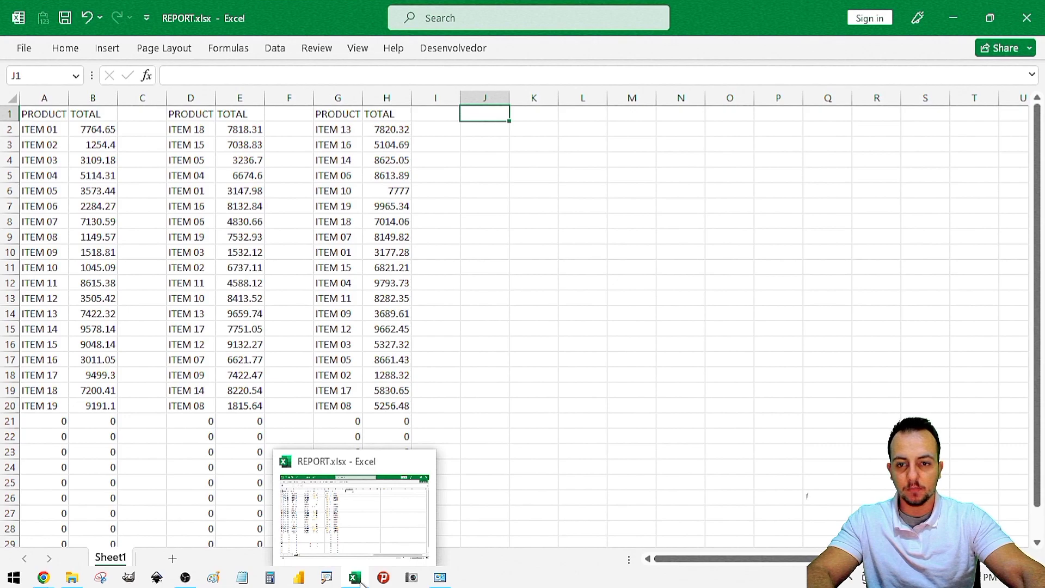
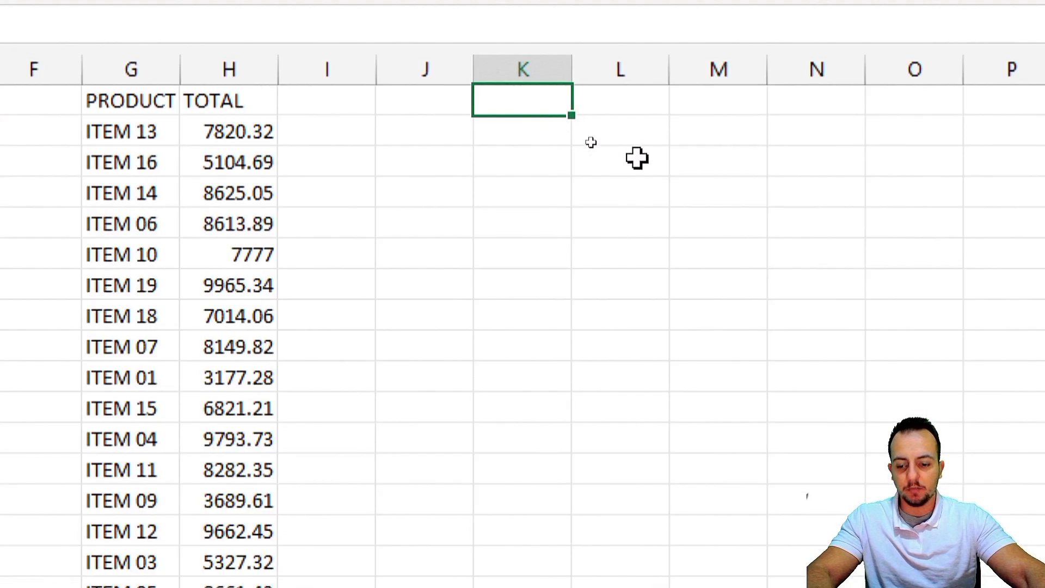
Step: Enter the header PRODUCT in cell K1 and ITEM 01 below it in K2
text(PRODUCT)
key(Return)
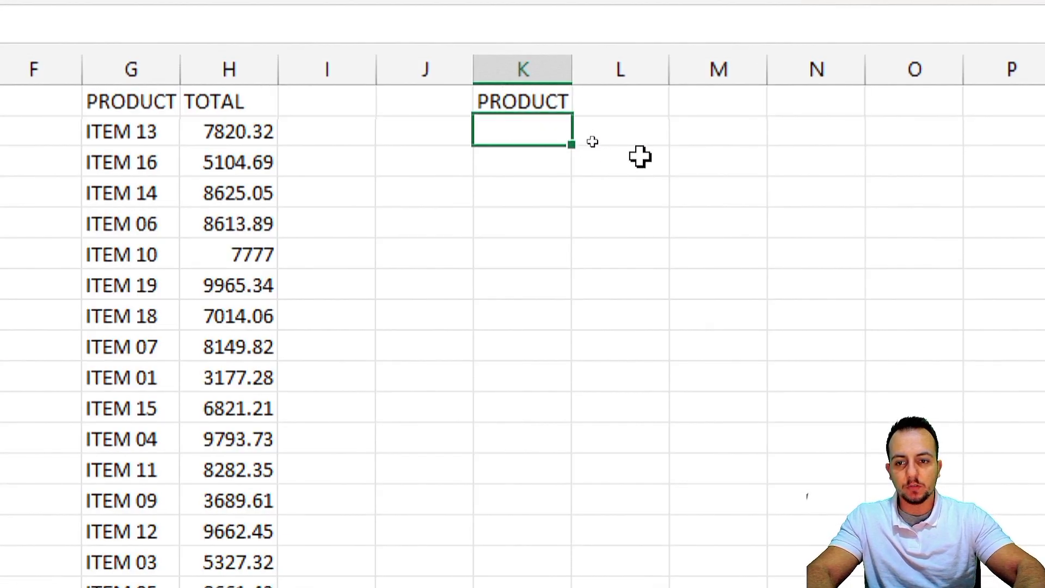
text(ITEM 01)
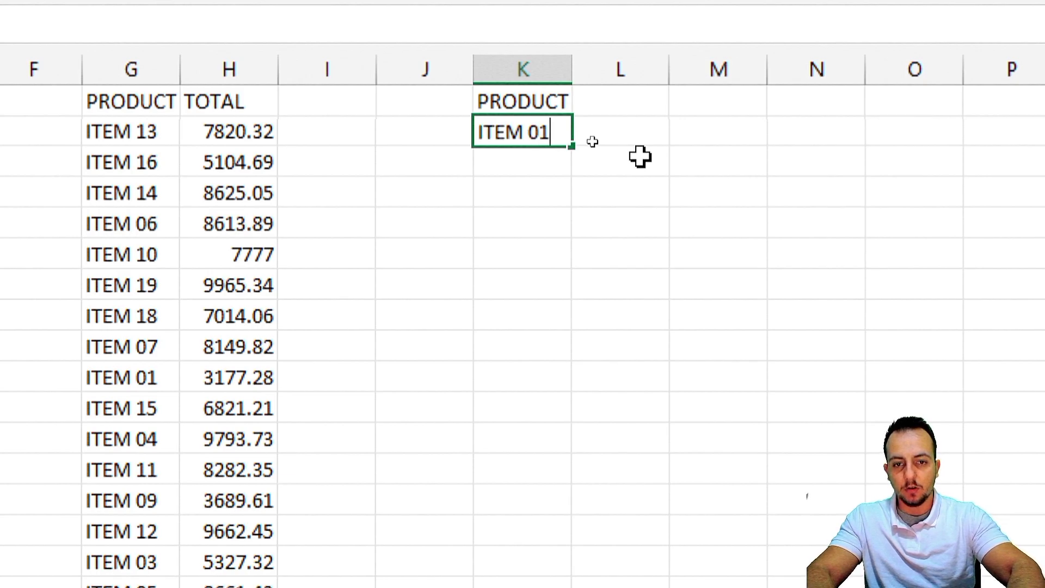
key(Return)
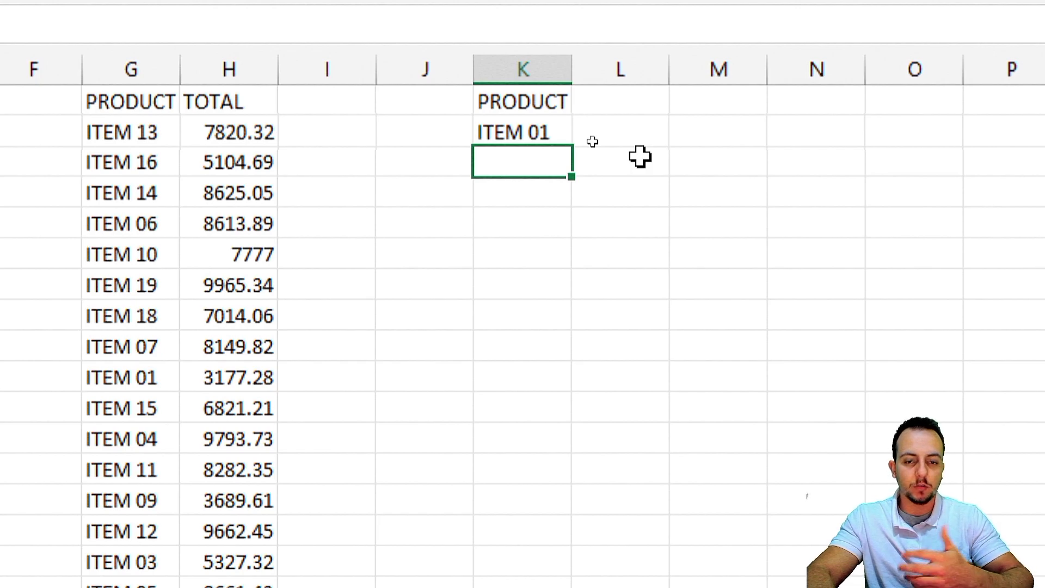
Step: Fill the product series down from ITEM 01 in K2 to ITEM 05 in K6
click(536, 69)
drag(523, 132, 545, 395)
click(531, 161)
click(539, 133)
drag(571, 146, 558, 260)
Step: Enter the header TOTAL in cell L1 beside the new product list
click(625, 109)
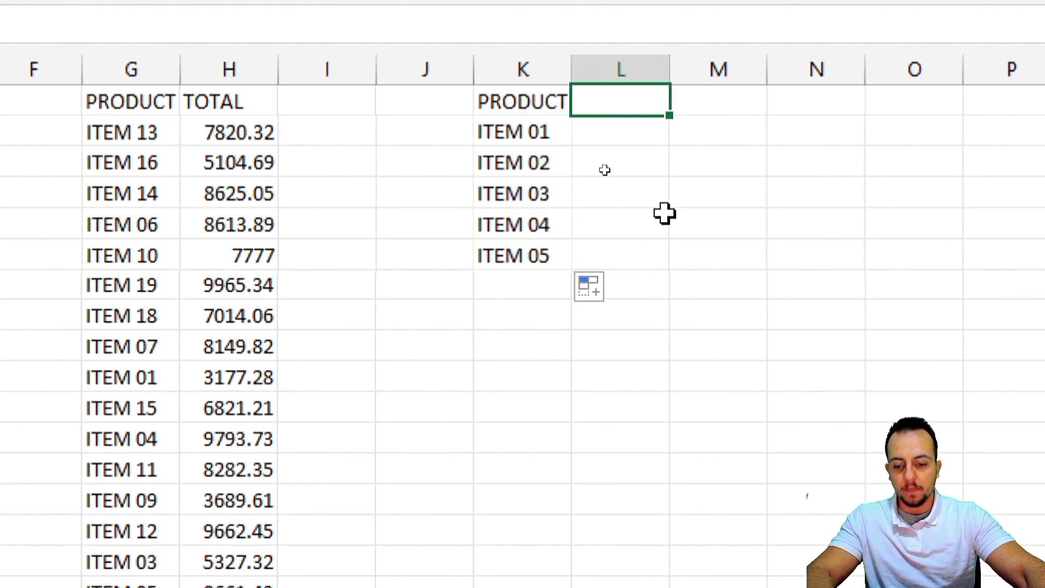
text(TOTAL)
key(Return)
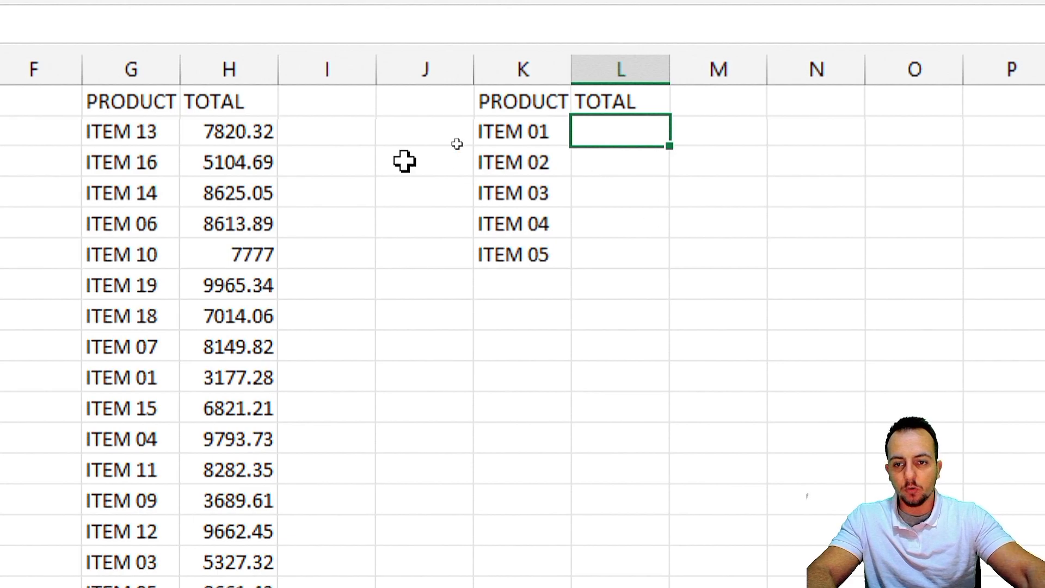
Step: Examine the three store tables in columns A:B, D:E and G:H, comparing the row positions of ITEM 01 and the product order
scroll(114, 136, left, 5)
key(Up)
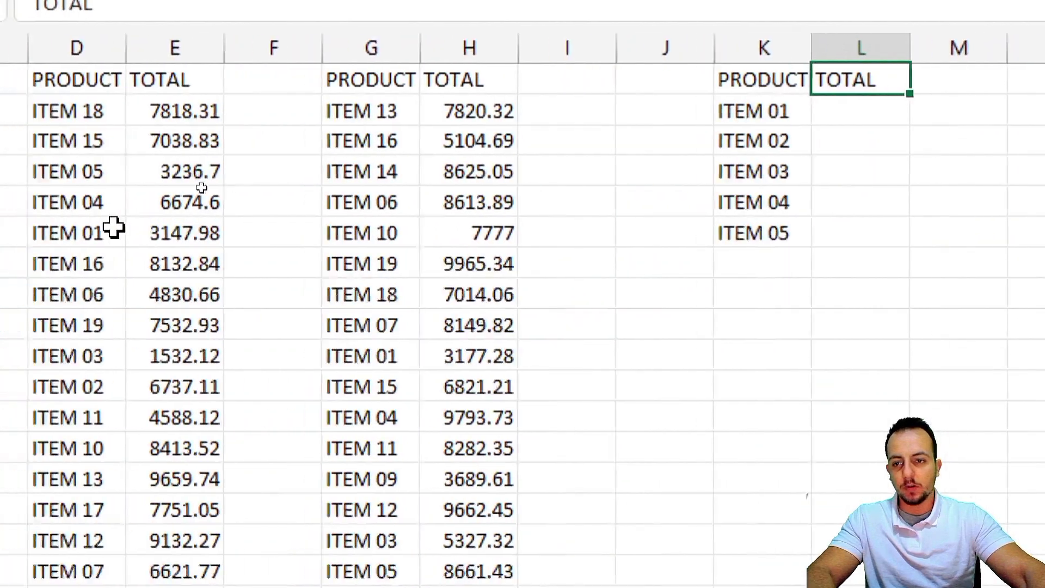
scroll(87, 218, left, 3)
mouse_move(117, 25)
mouse_down()
mouse_move(269, 361)
mouse_move(268, 538)
mouse_up()
drag(411, 28, 543, 463)
mouse_move(721, 31)
mouse_down()
mouse_move(810, 389)
mouse_move(863, 498)
mouse_up()
key(ctrl+z)
key(ctrl+z)
key(ctrl+z)
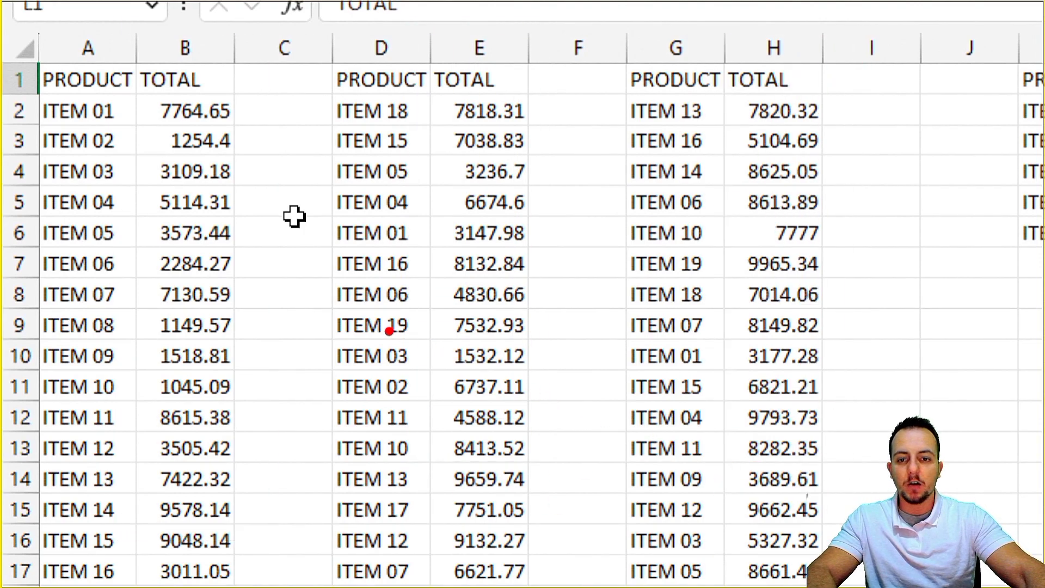
drag(31, 88, 240, 129)
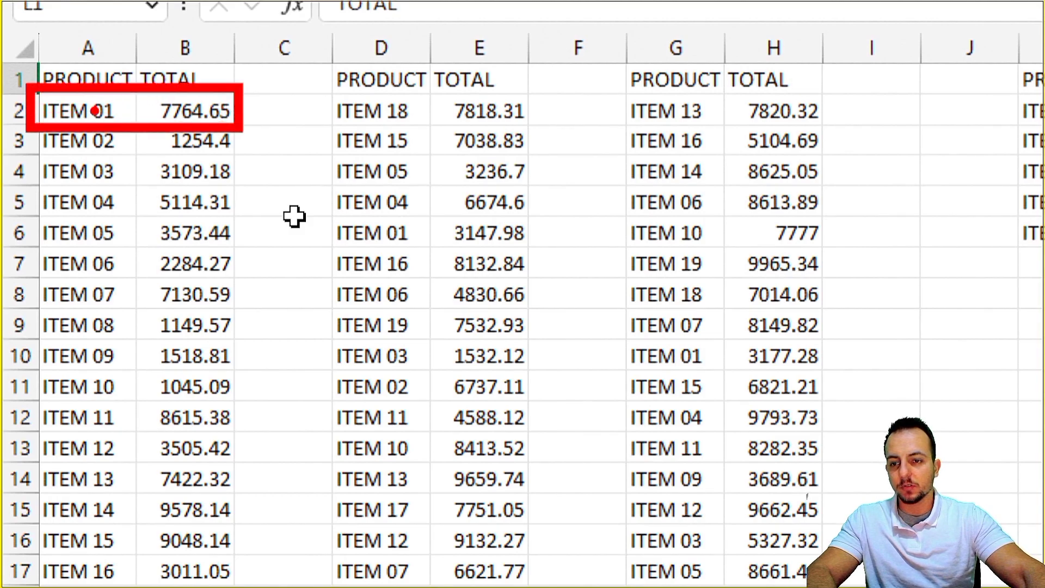
drag(326, 213, 542, 251)
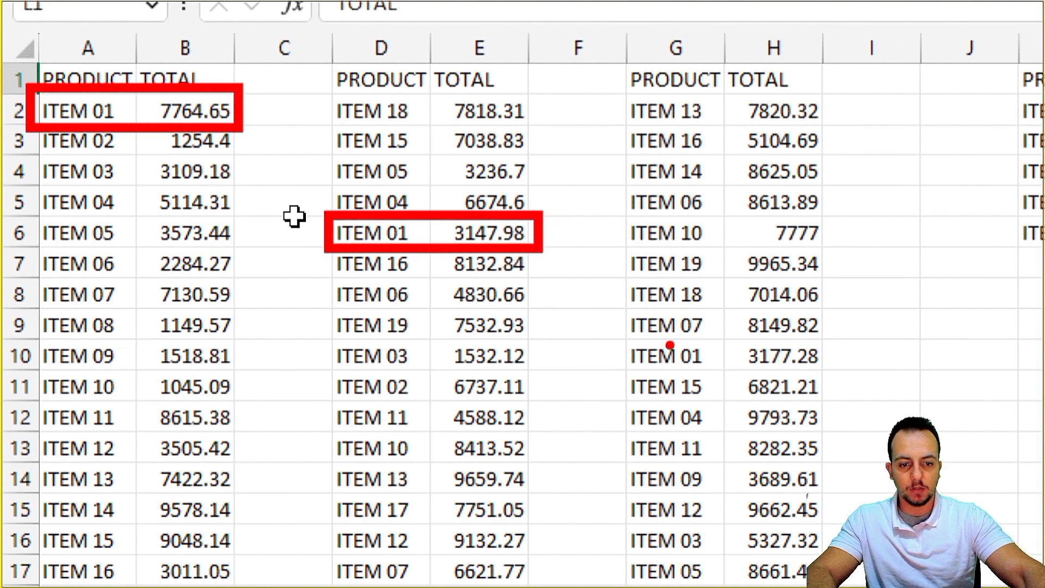
drag(621, 336, 838, 376)
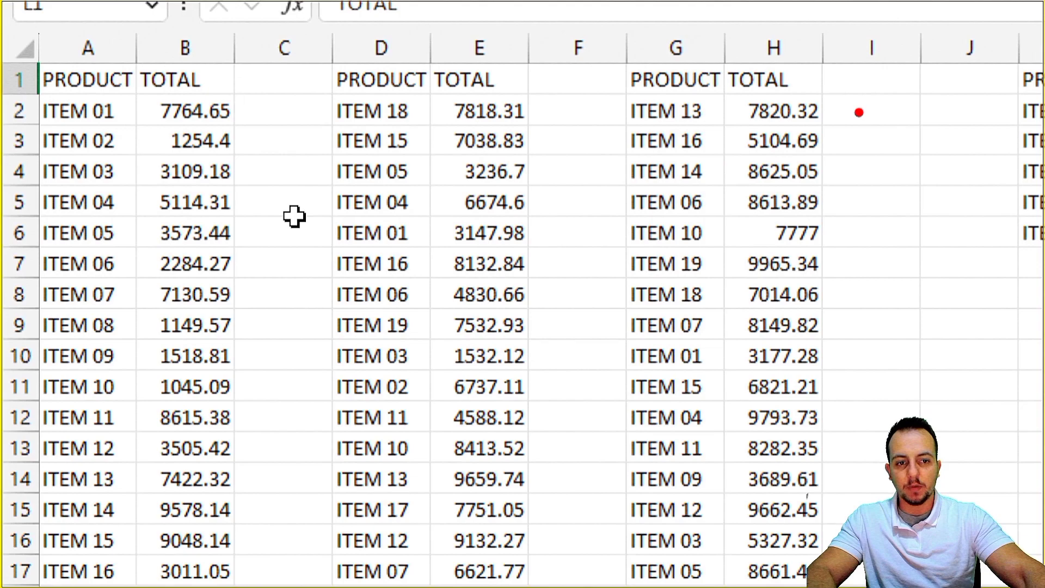
drag(27, 113, 859, 113)
mouse_move(75, 140)
mouse_down()
mouse_move(728, 152)
mouse_move(812, 141)
mouse_up()
drag(95, 160, 757, 163)
drag(281, 191, 697, 203)
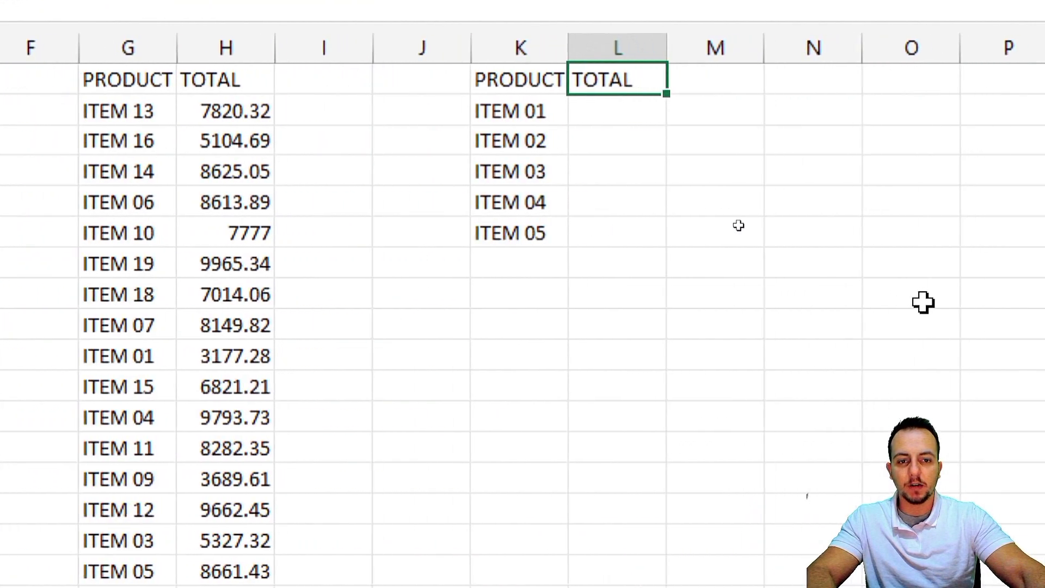
Step: Try a VLOOKUP formula in cell L2 for the total of ITEM 01
click(624, 104)
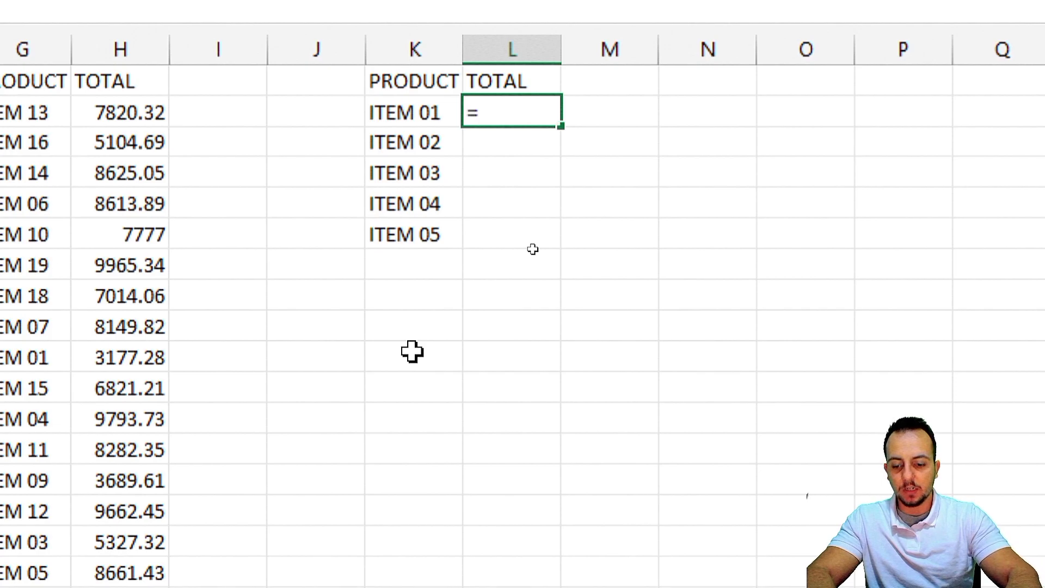
text(VLOOKU)
key(Tab)
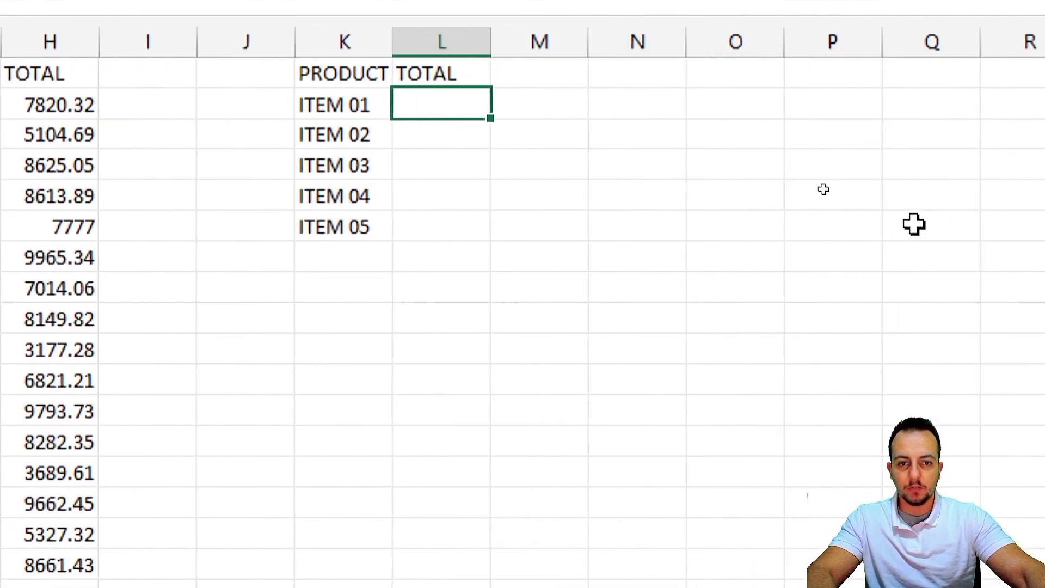
Step: Enter =VLOOKUP(K2,A:B,2,FALSE) in cell L2 to look up ITEM 01's total in the first store table with an exact match
text(=VLOOK)
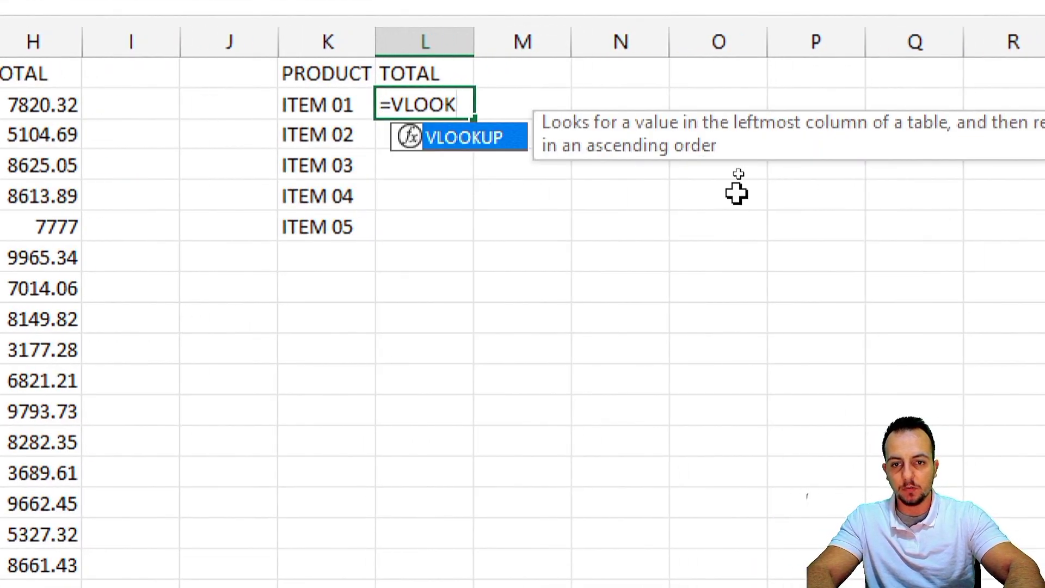
key(Tab)
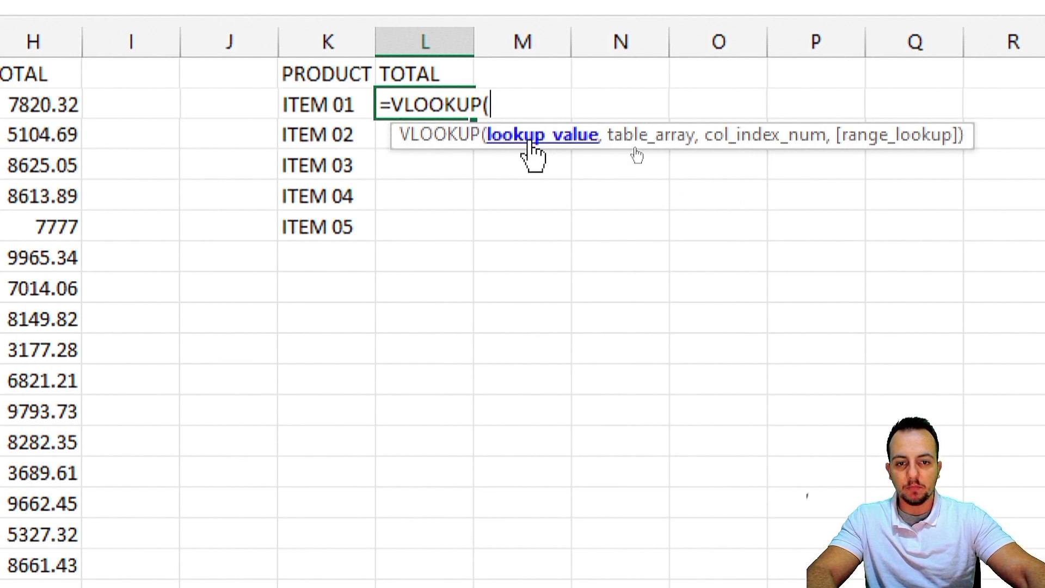
click(324, 105)
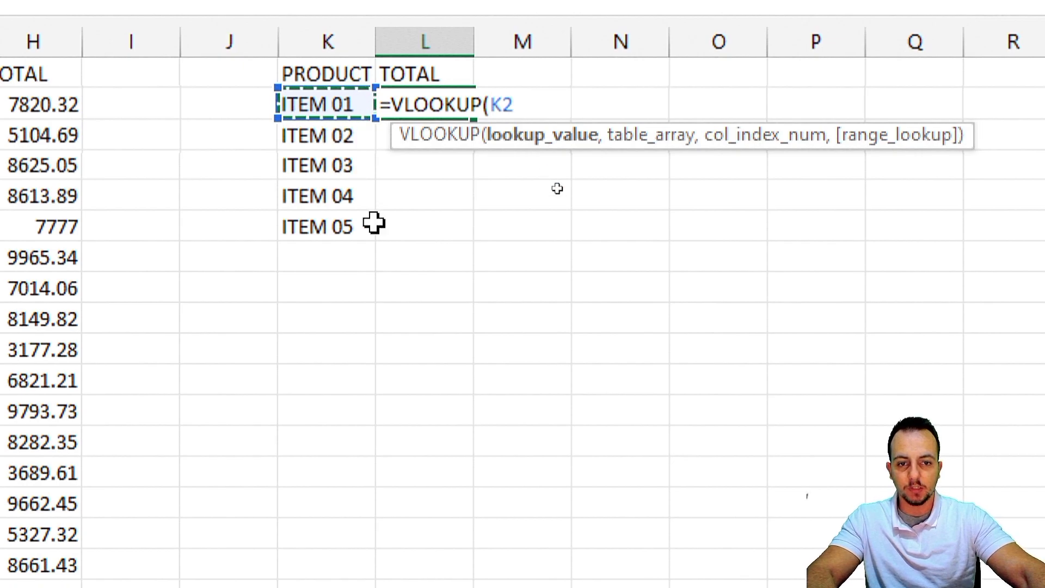
text(,)
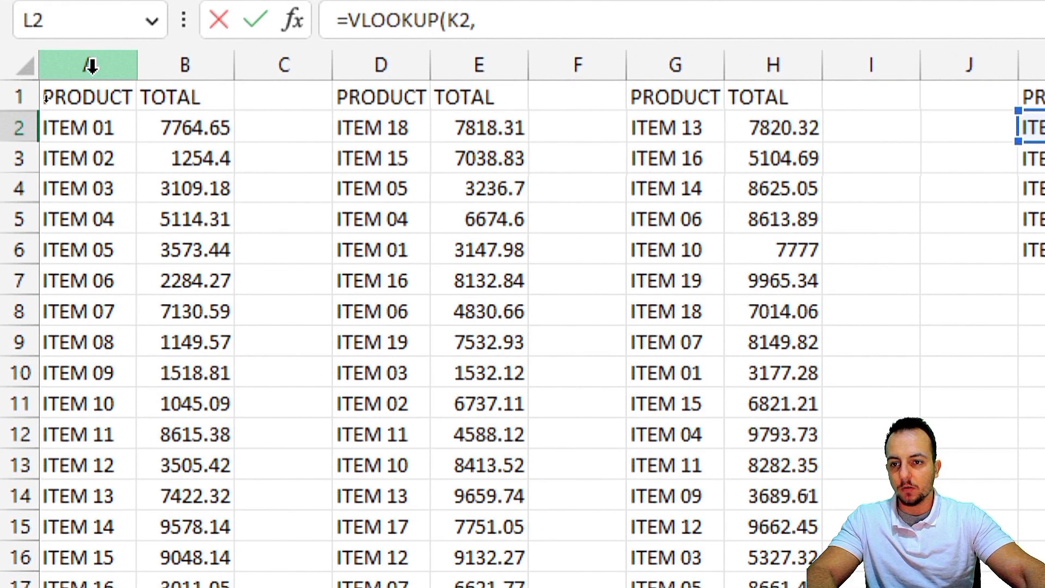
drag(90, 66, 149, 70)
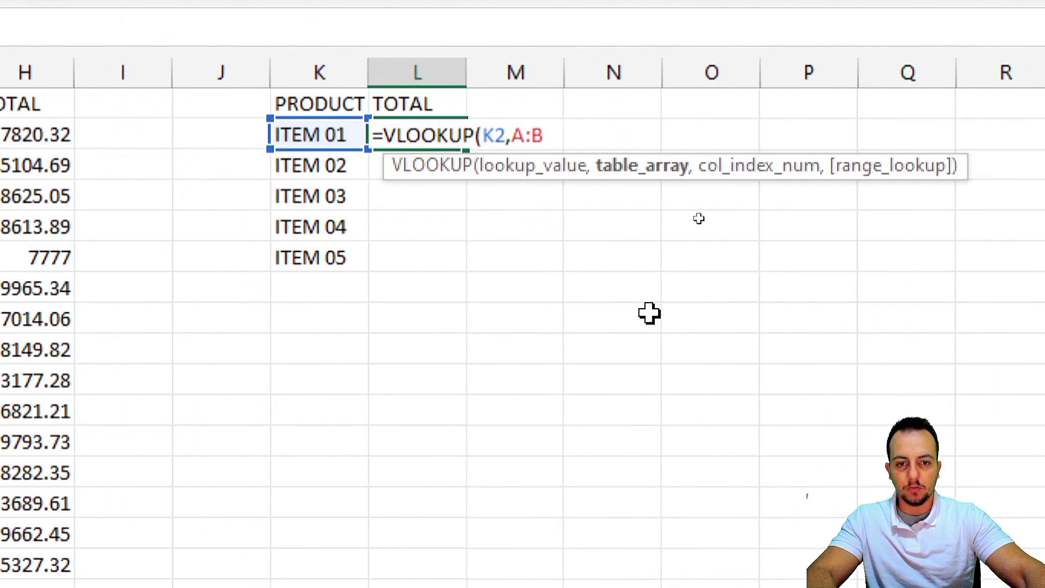
text(,)
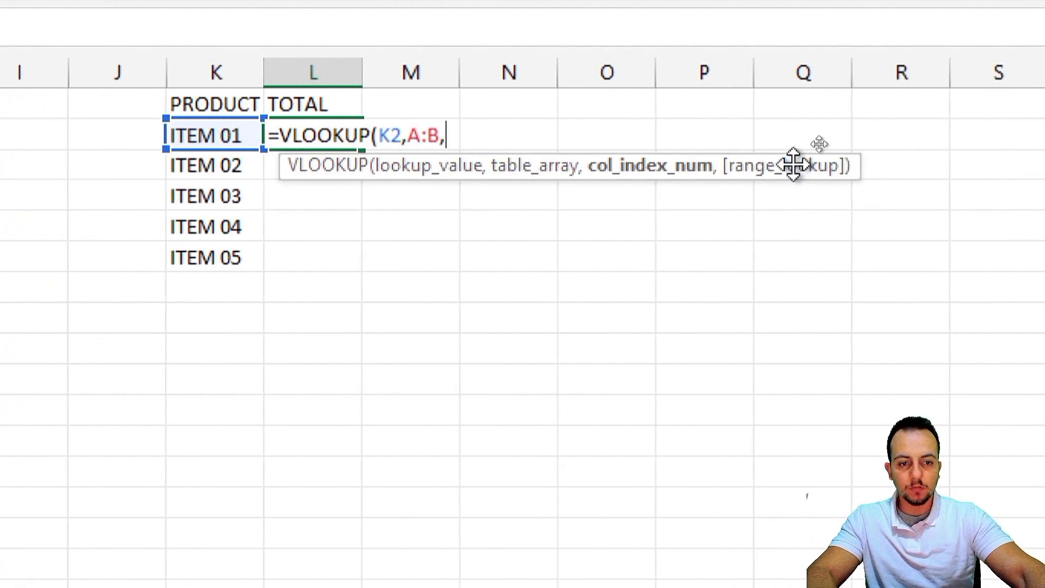
text(2)
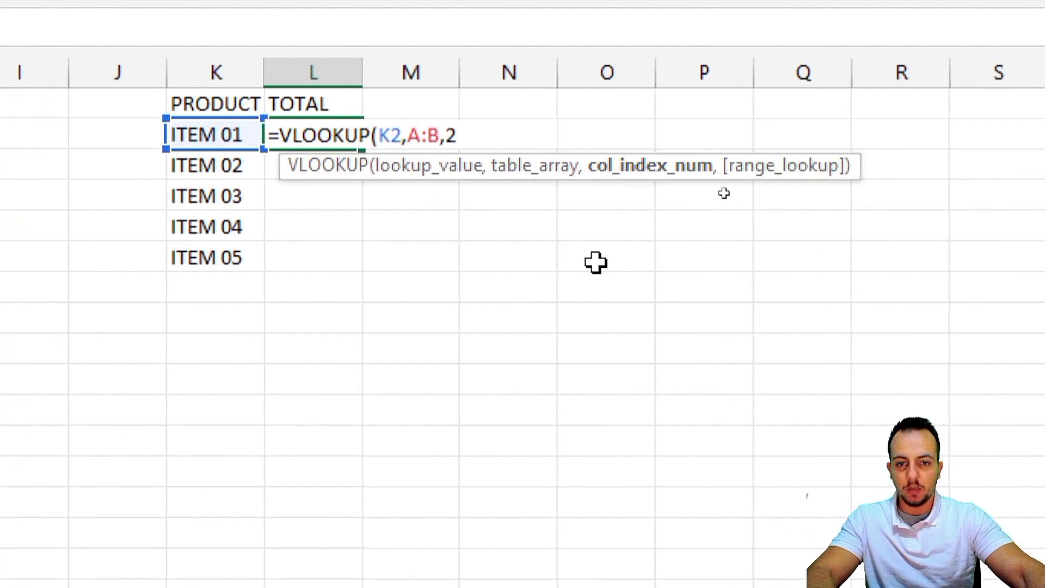
text(,)
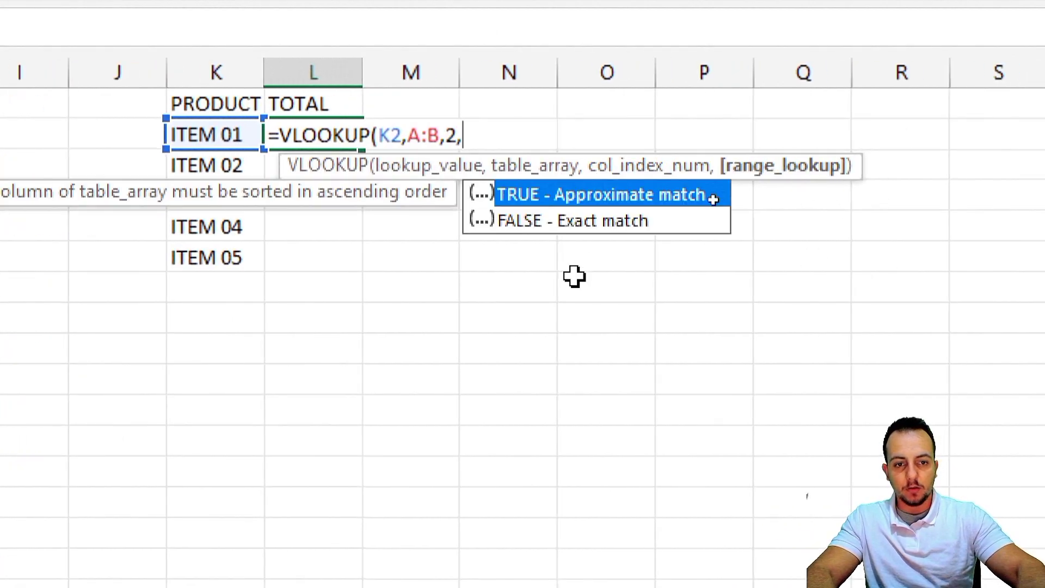
click(539, 219)
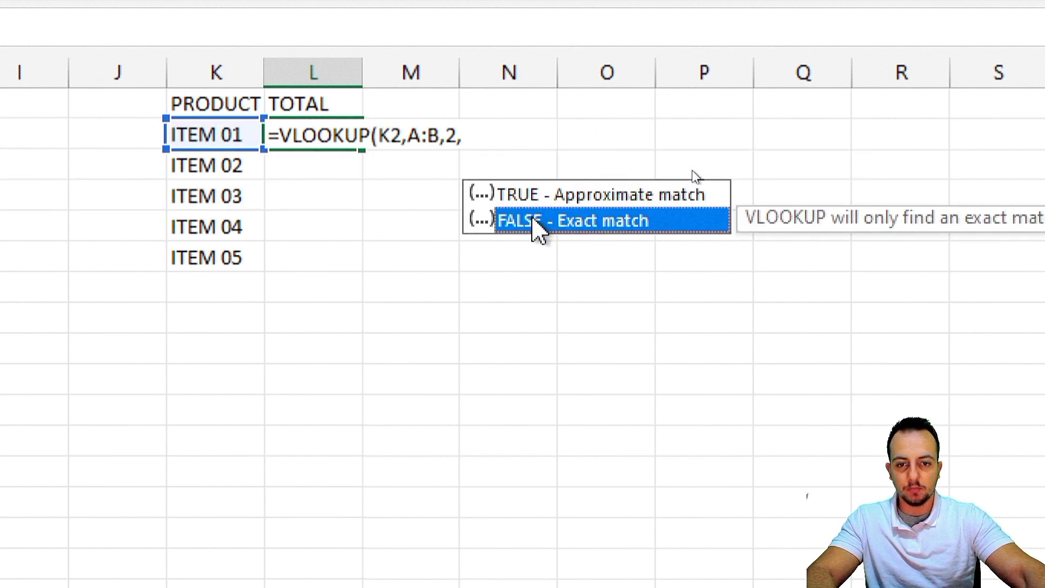
double_click(538, 219)
key(Return)
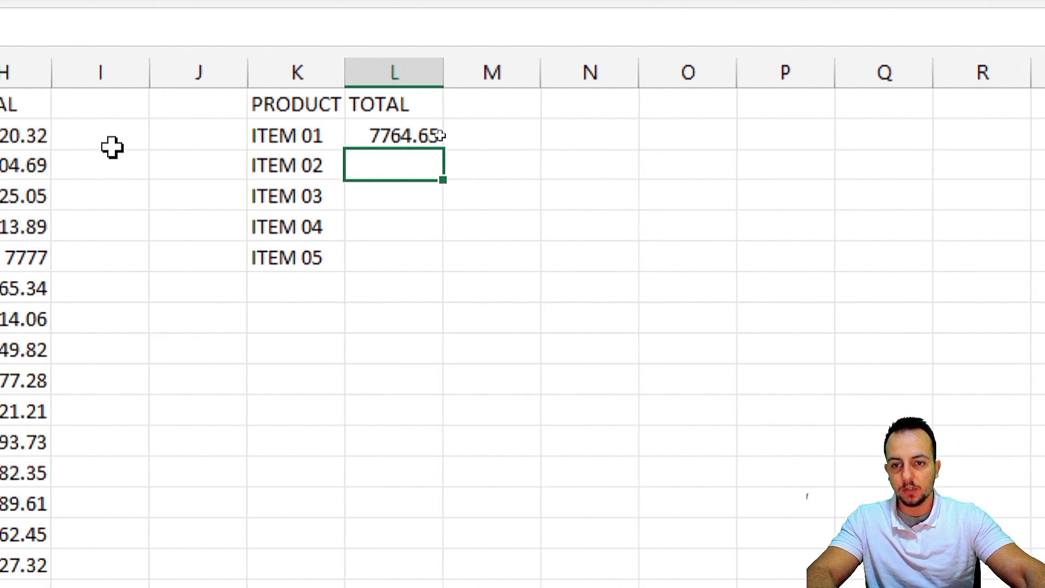
Step: Extend the L2 formula with +VLOOKUP(K2,D:E,2,FALSE) to add ITEM 01's total from the second store table
click(448, 136)
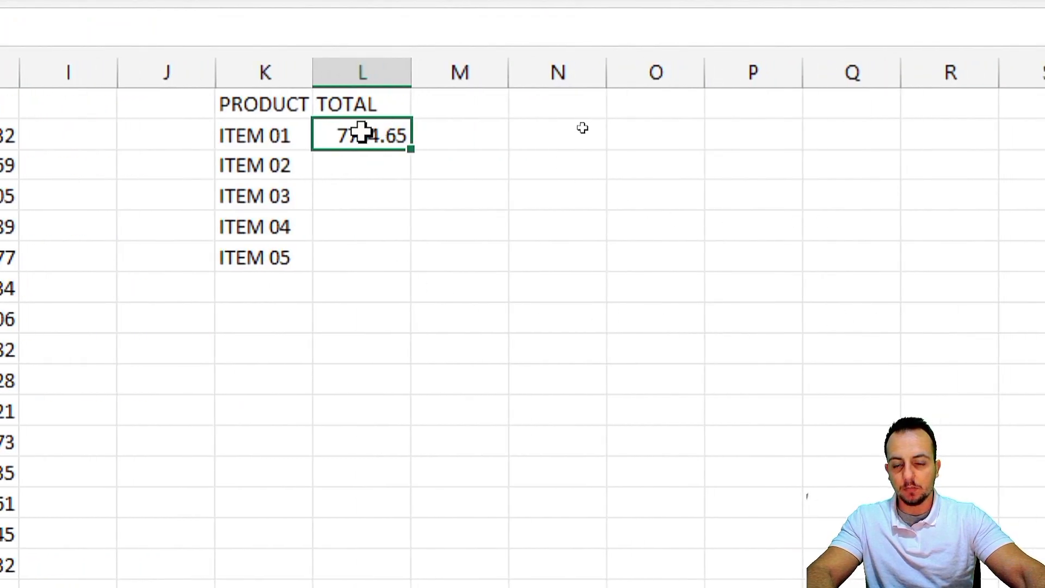
double_click(362, 133)
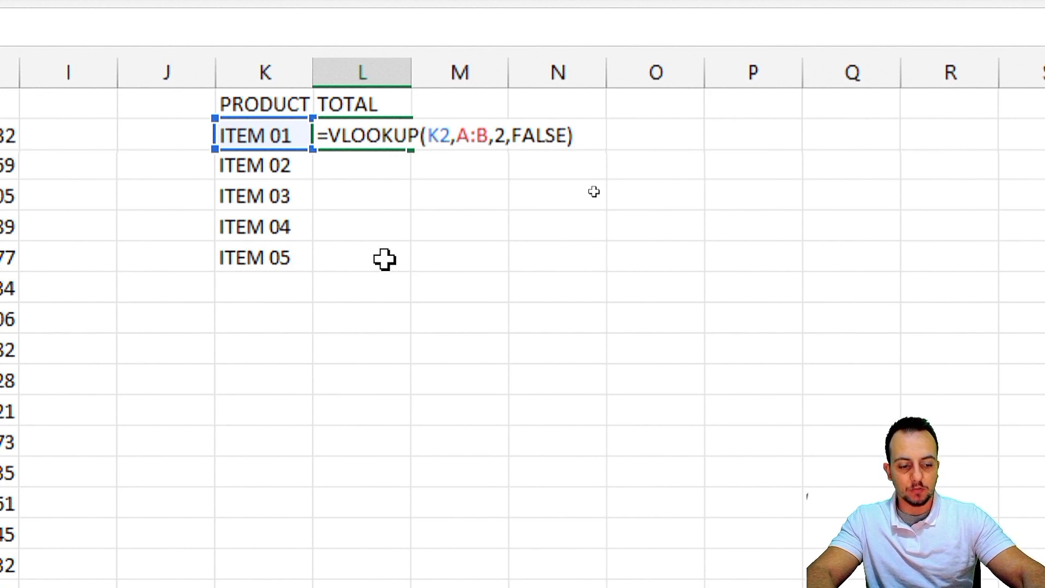
text(+)
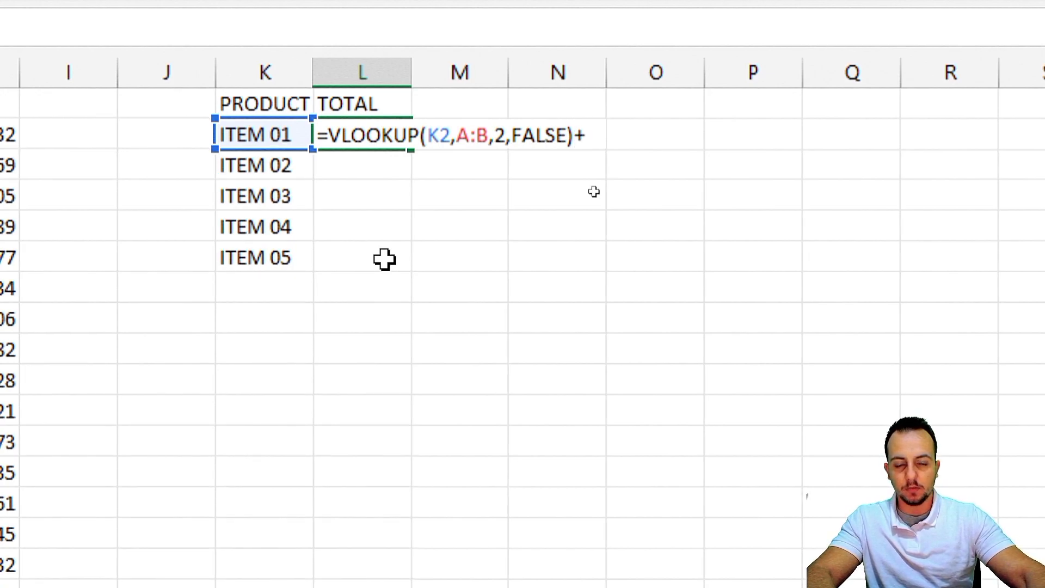
text(VLOOK)
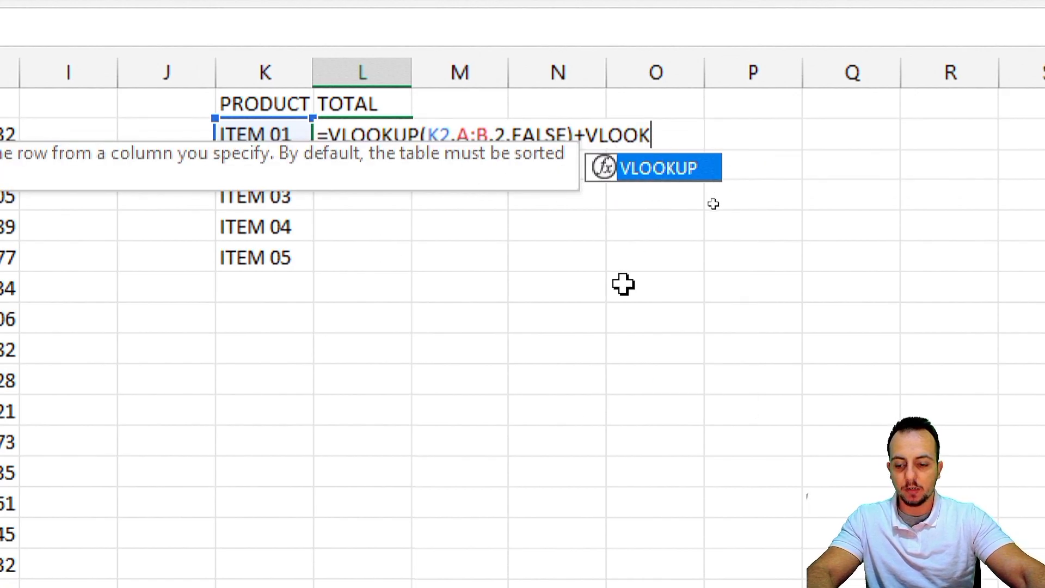
key(Tab)
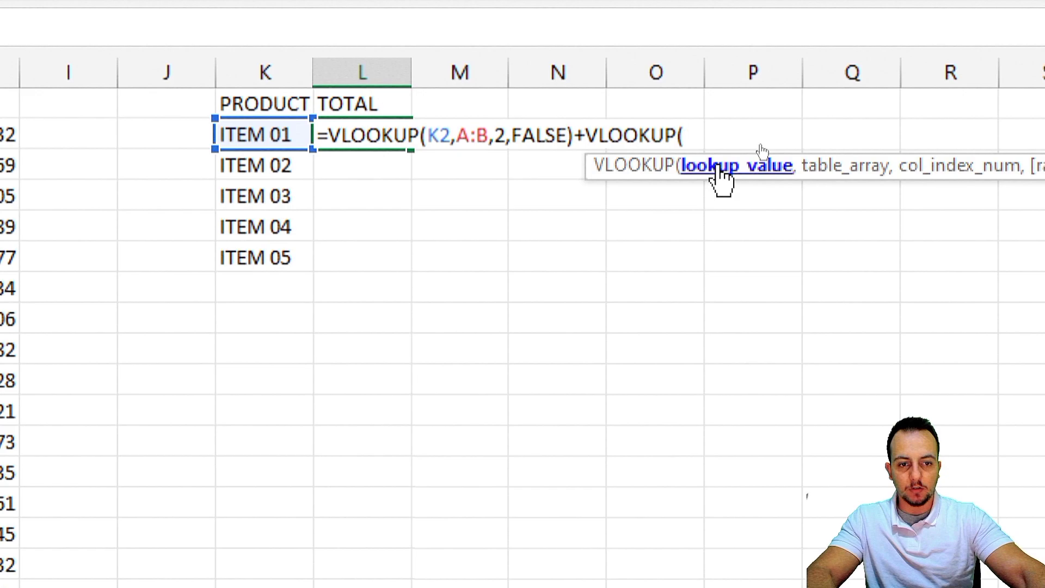
click(275, 134)
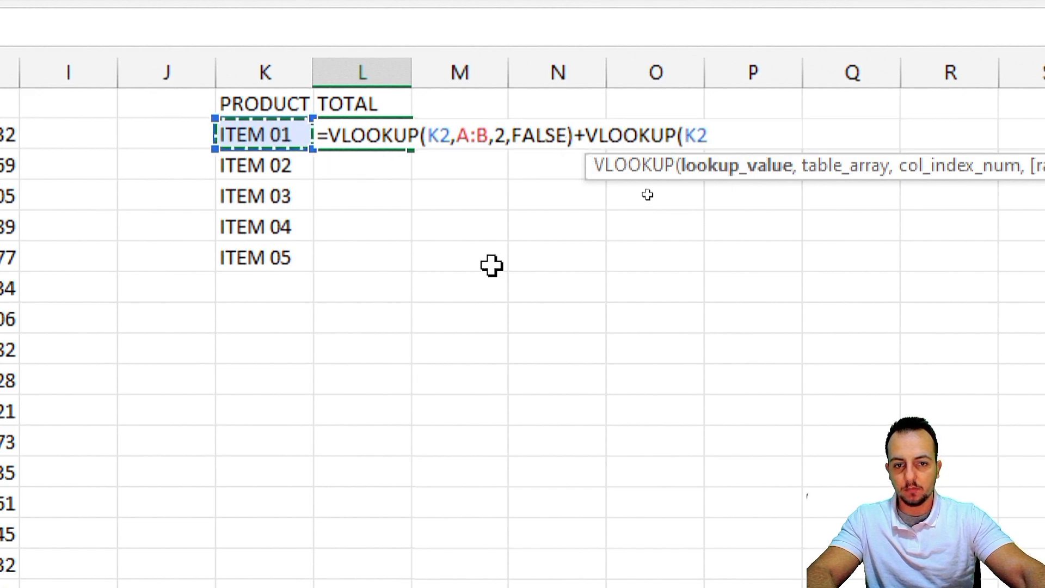
text(,)
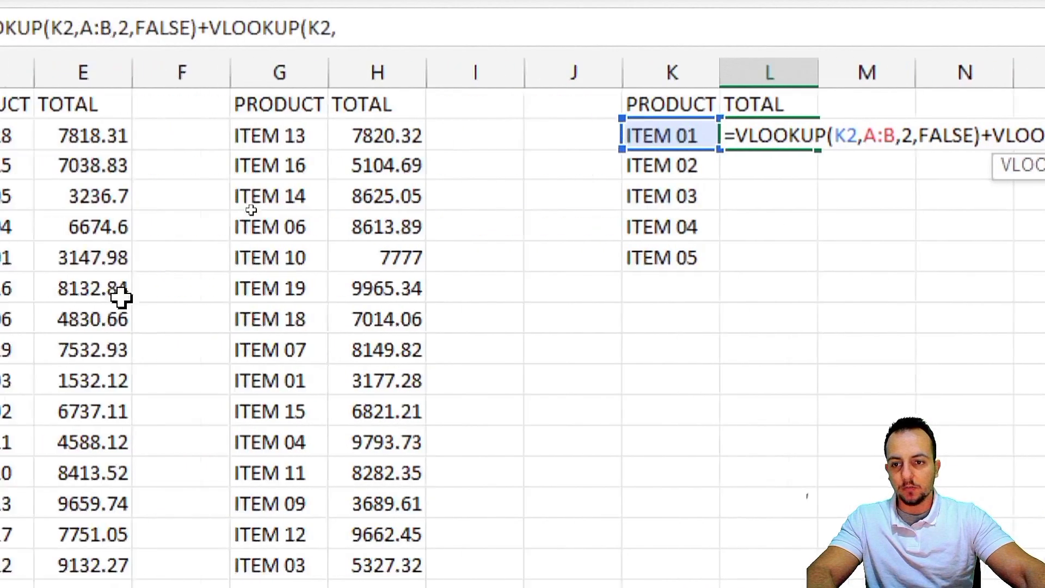
drag(228, 73, 311, 72)
drag(245, 66, 327, 73)
text(,)
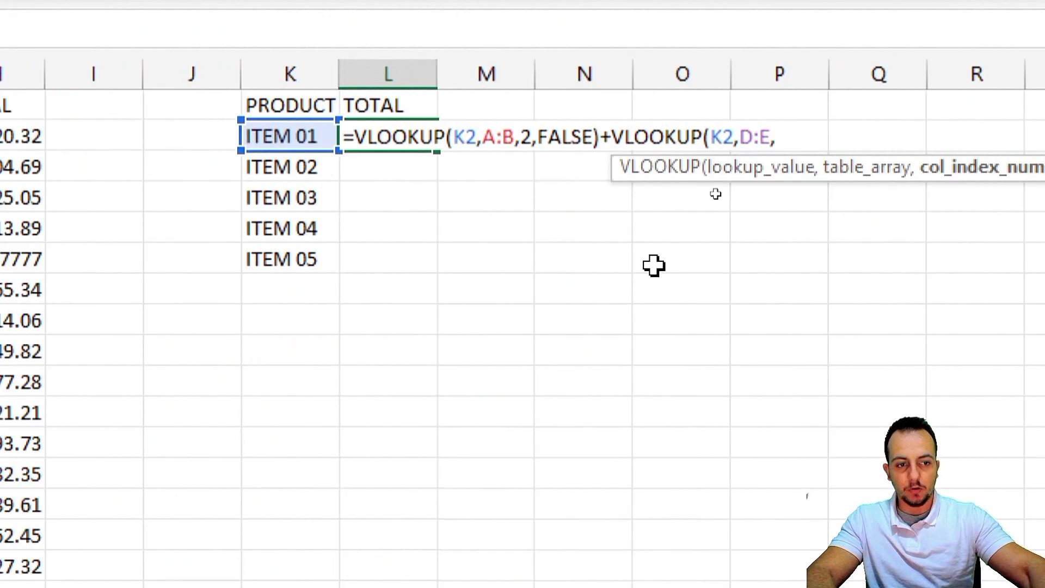
text(2)
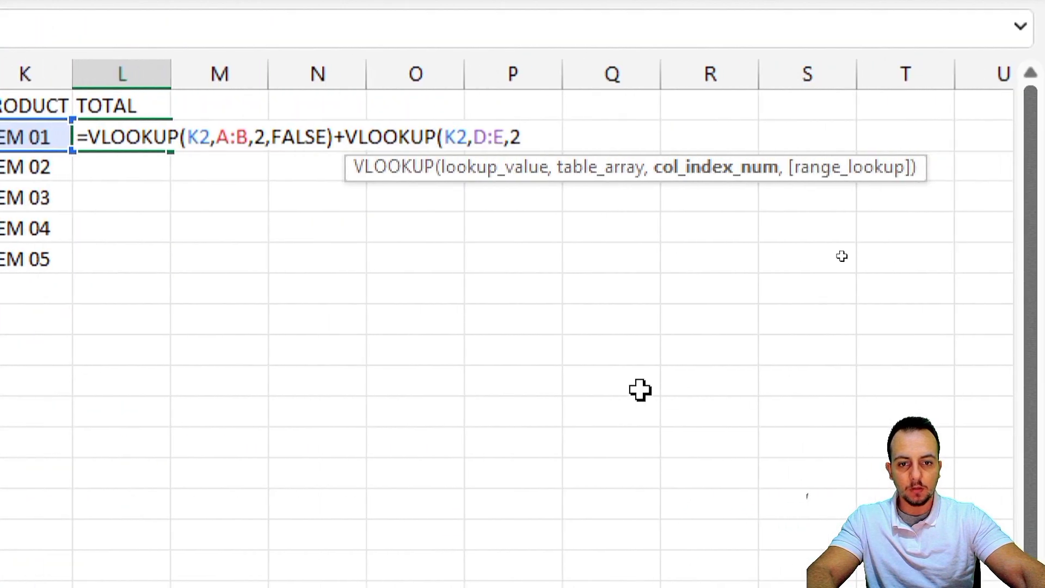
text(,)
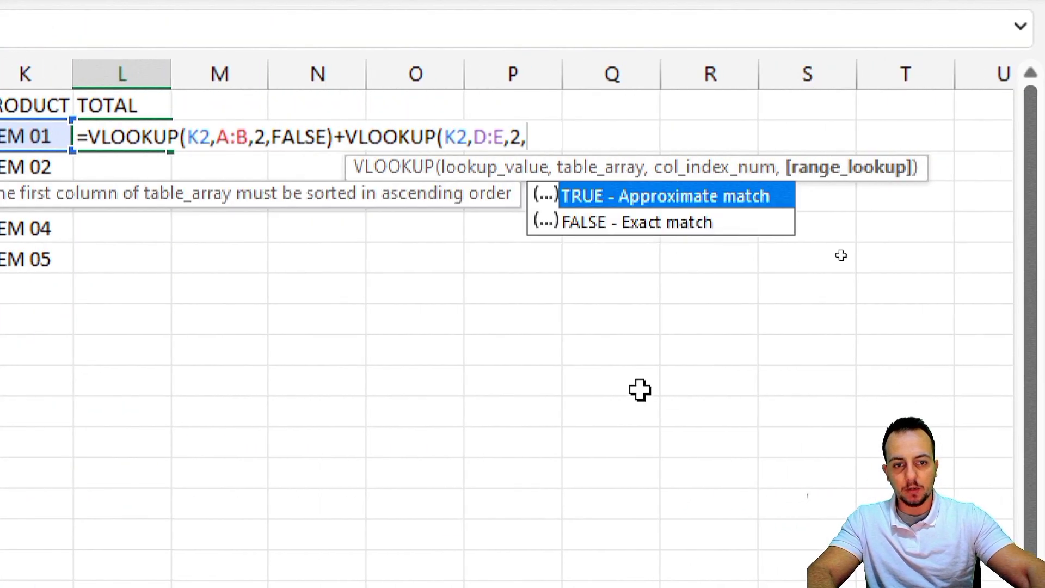
double_click(595, 224)
text())
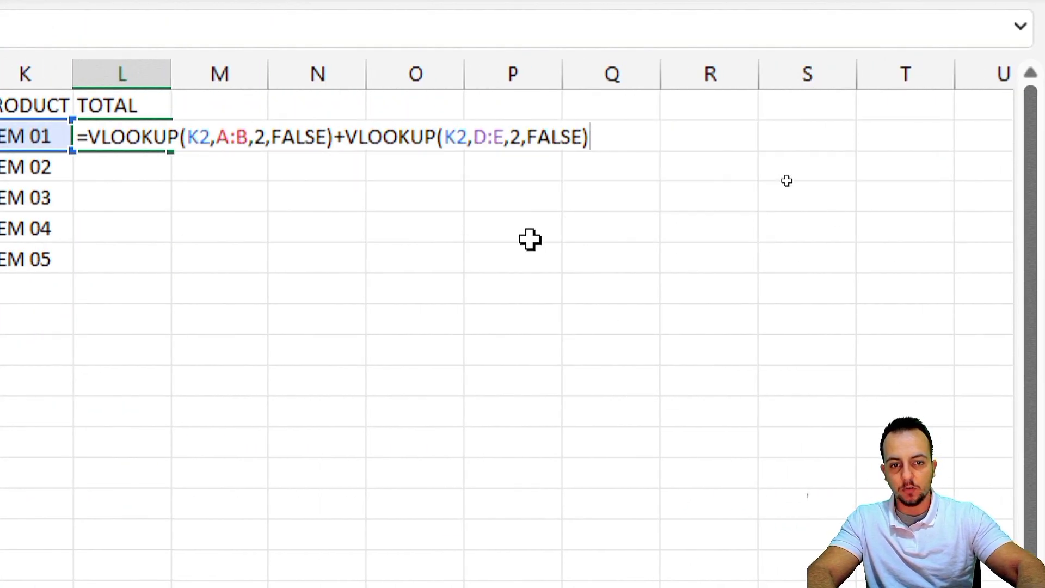
Step: Append +VLOOKUP(K2,G:H,2,FALSE) to the L2 formula for the third store table and commit the combined formula
text(+)
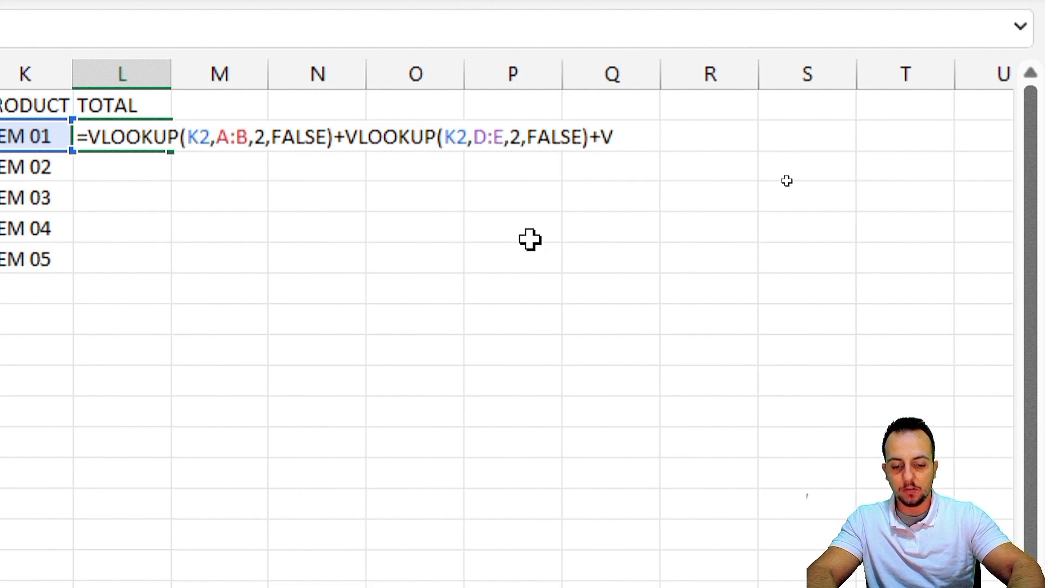
text(VLOOK)
key(Tab)
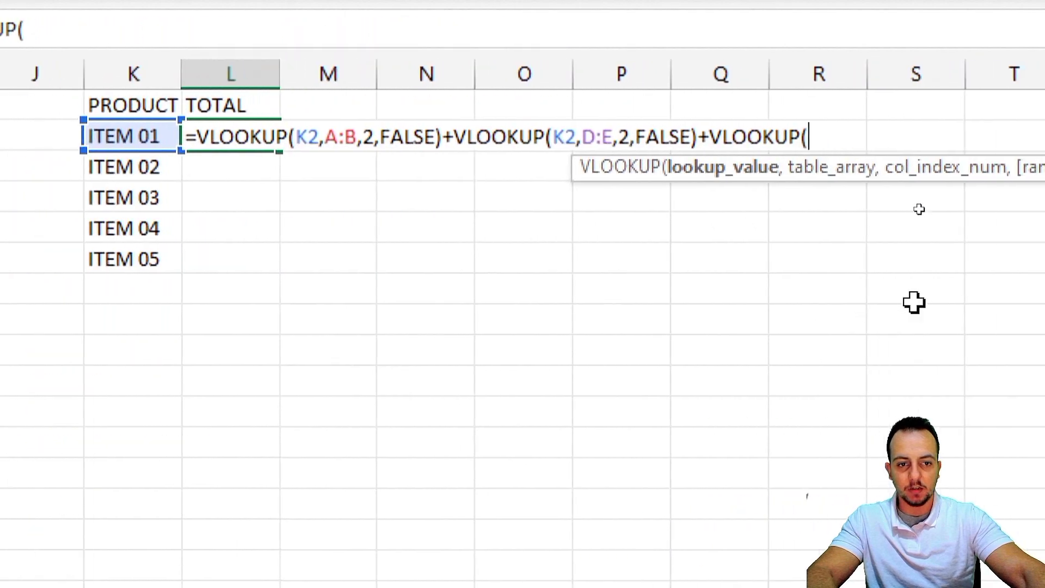
click(133, 138)
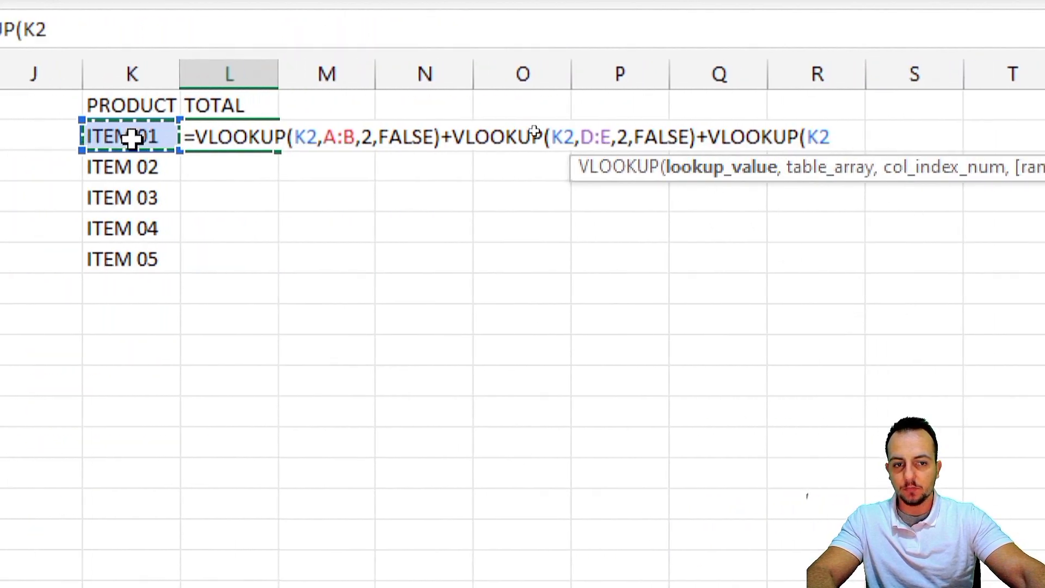
text(,)
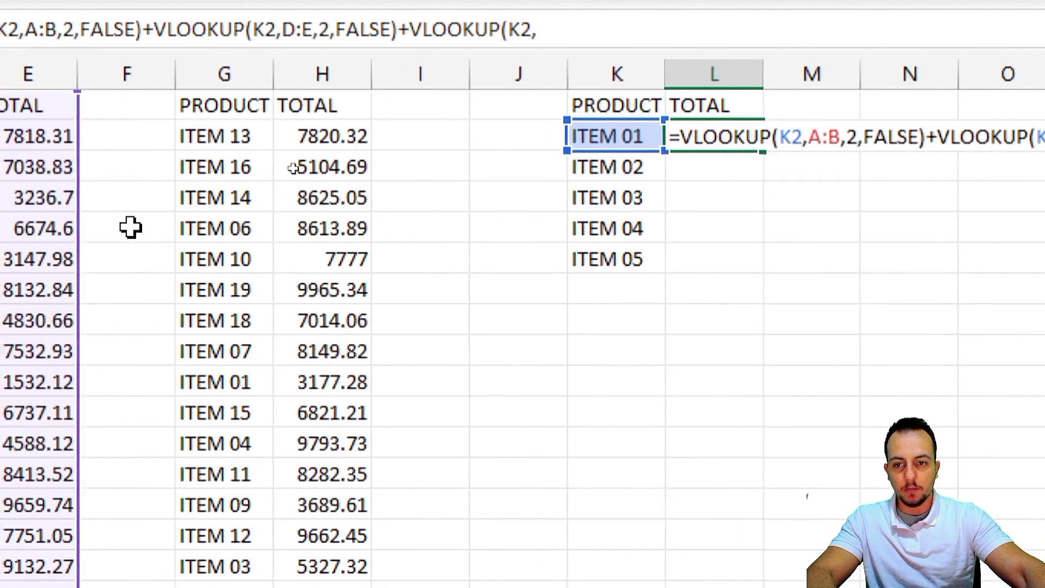
drag(250, 76, 353, 81)
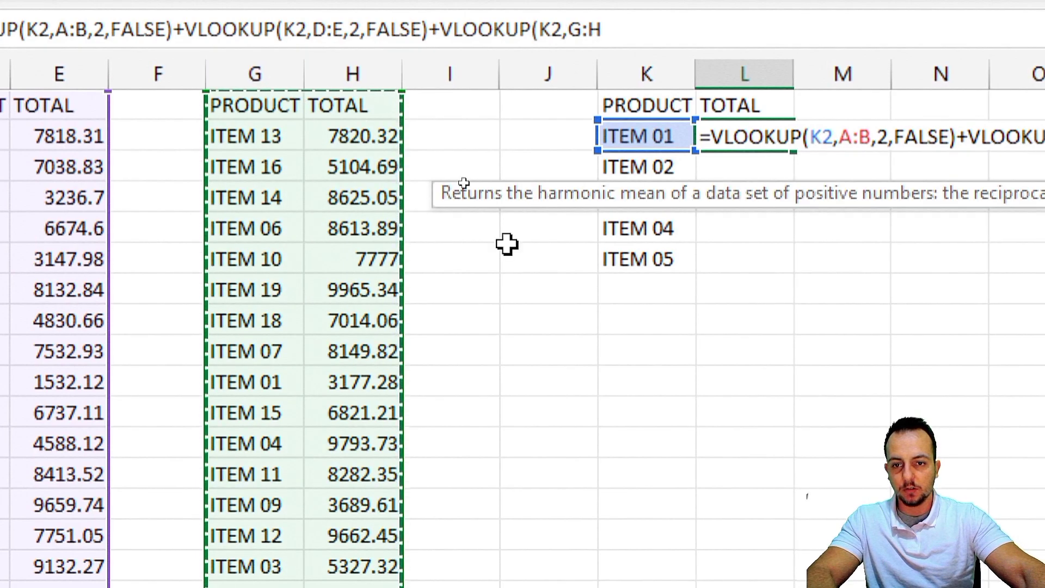
text(,)
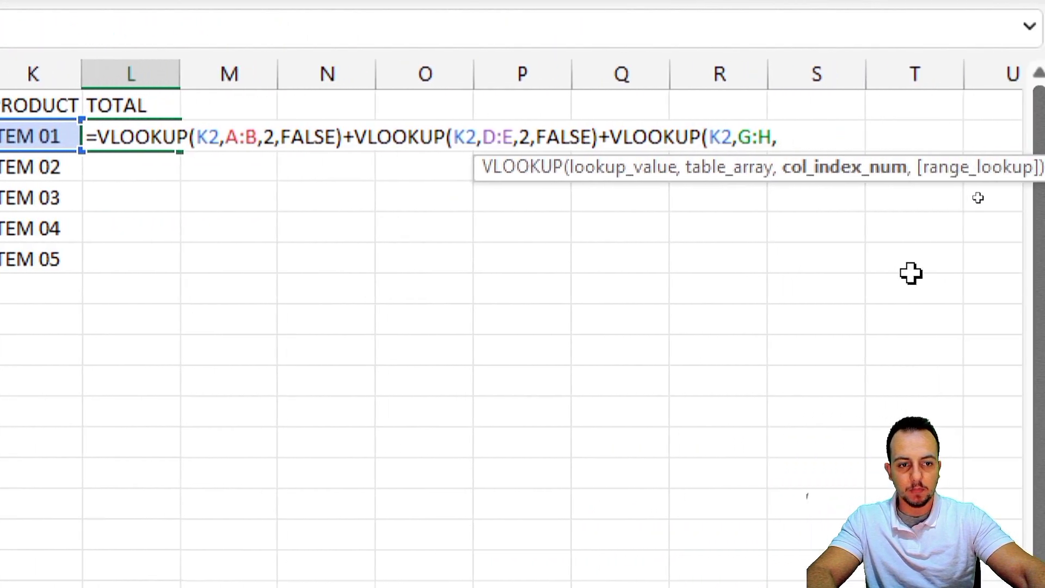
text(2,)
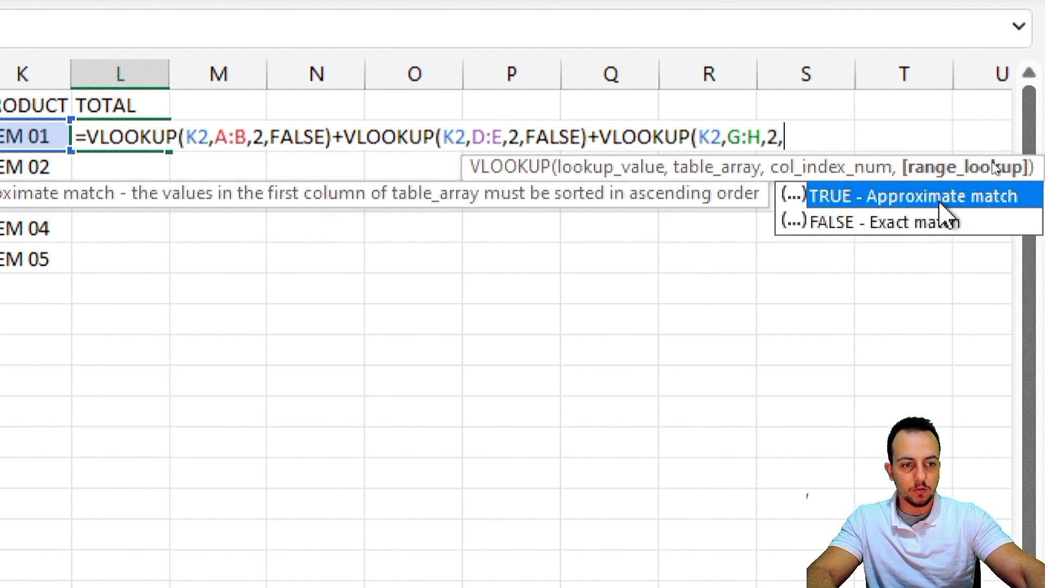
click(853, 224)
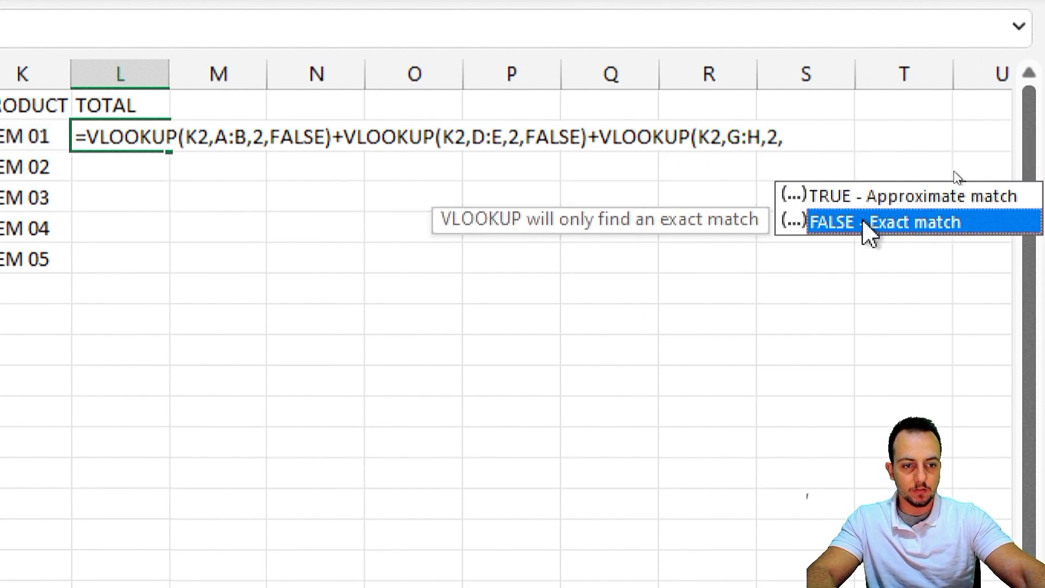
double_click(879, 234)
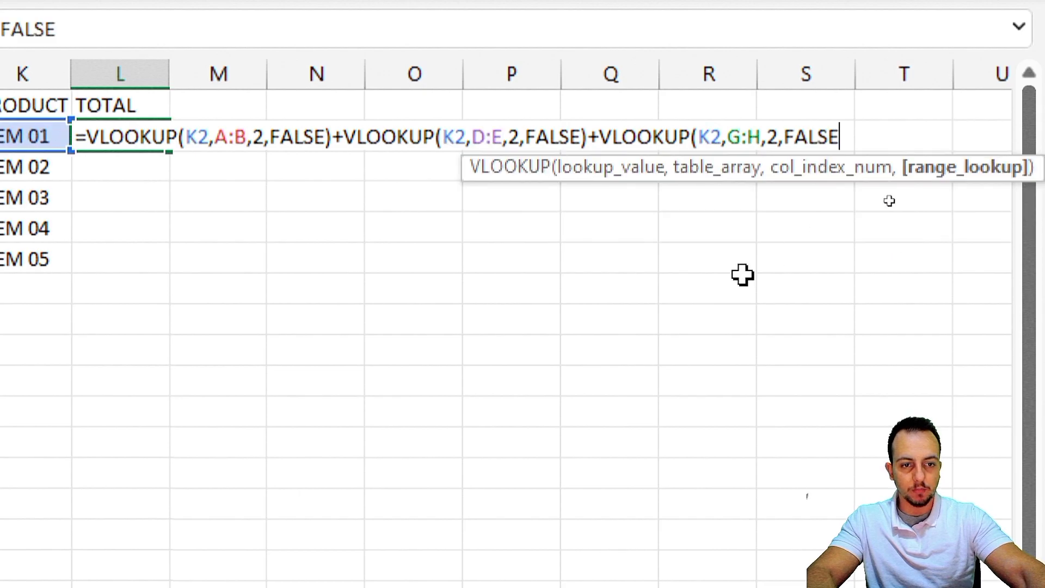
text())
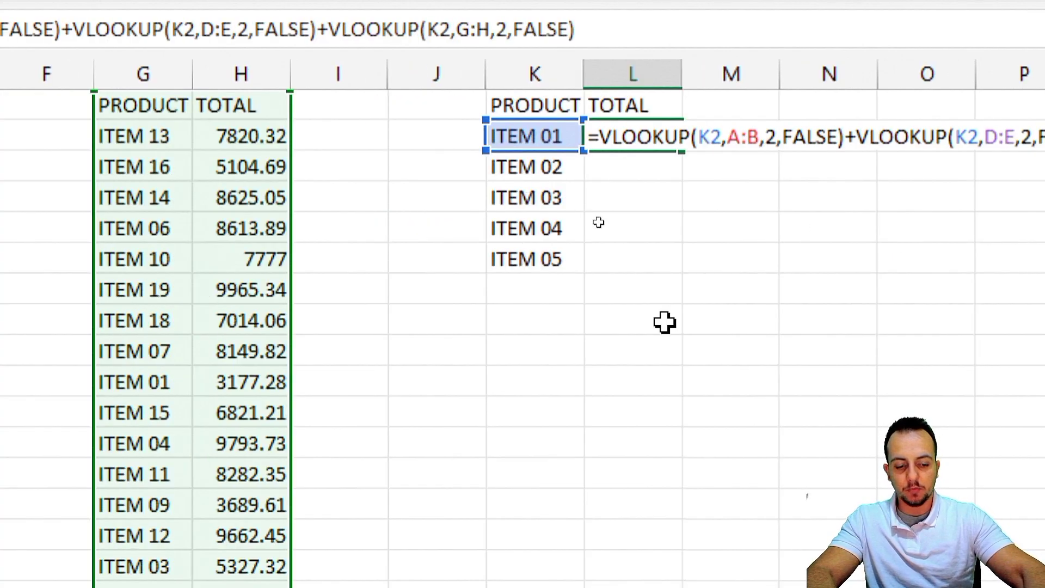
key(Return)
Step: Fill the combined VLOOKUP formula from L2 down to L6 for ITEM 02 through ITEM 05
click(667, 141)
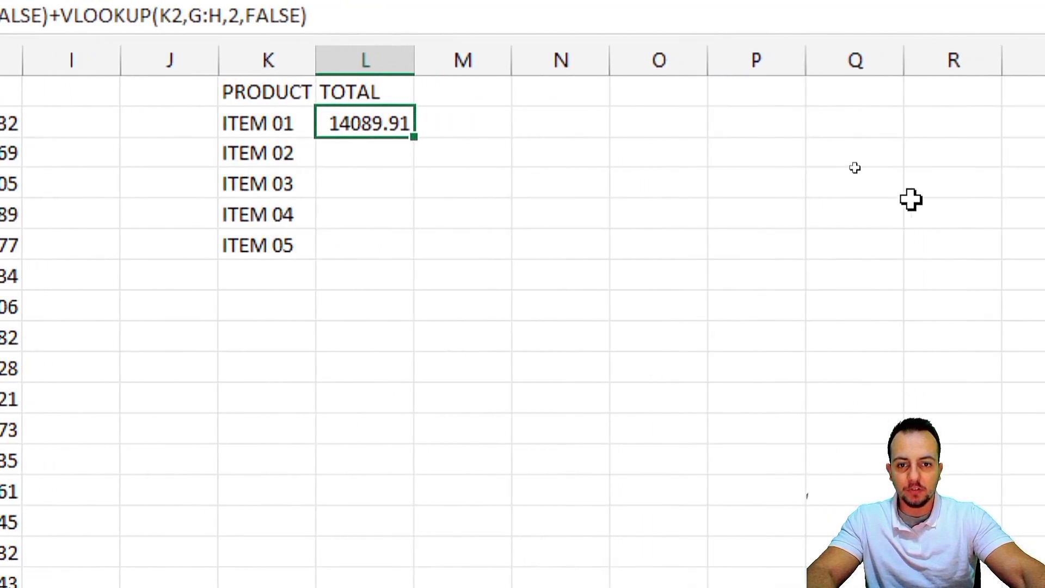
drag(417, 142, 415, 257)
click(224, 275)
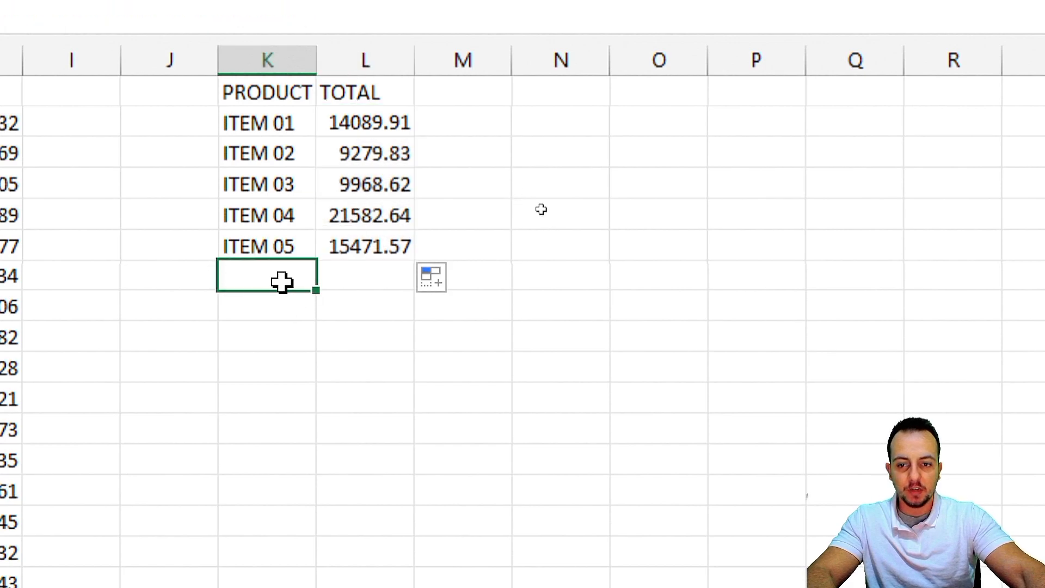
click(254, 314)
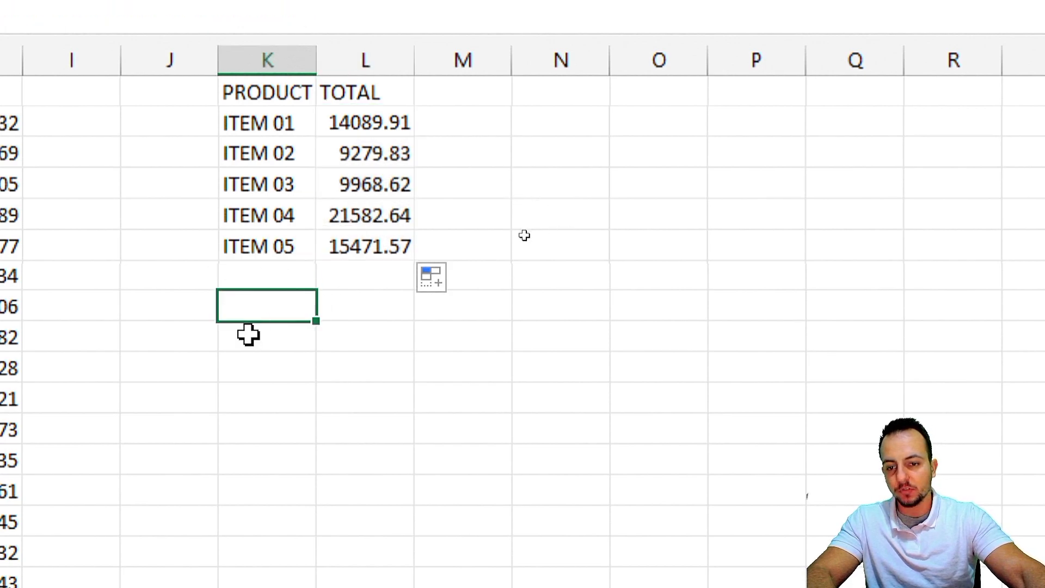
click(293, 337)
click(295, 272)
drag(294, 240, 287, 401)
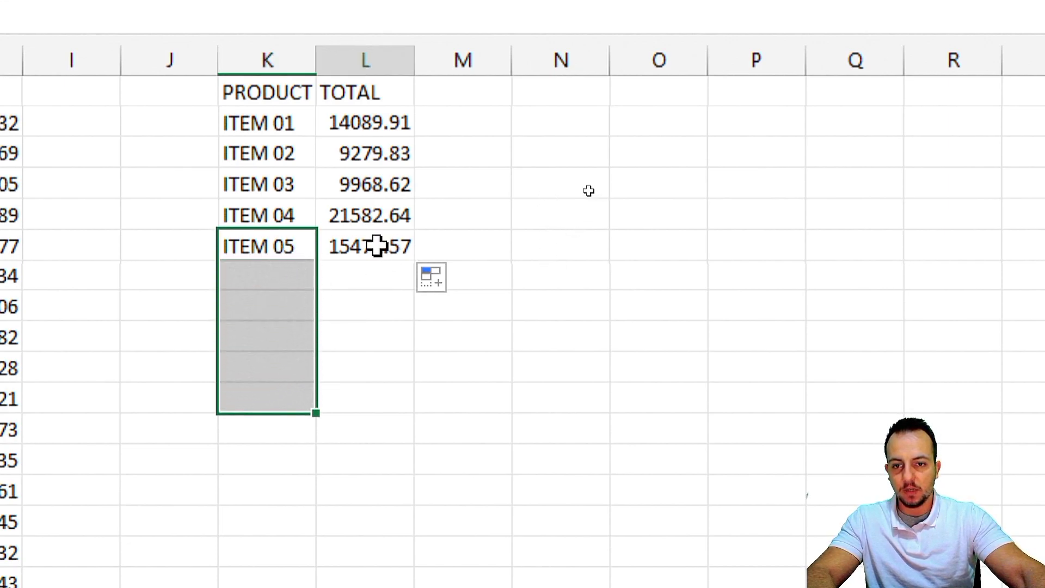
Step: Inspect the combined VLOOKUP formula in cell L6 and leave it without editing
drag(378, 245, 341, 367)
double_click(400, 244)
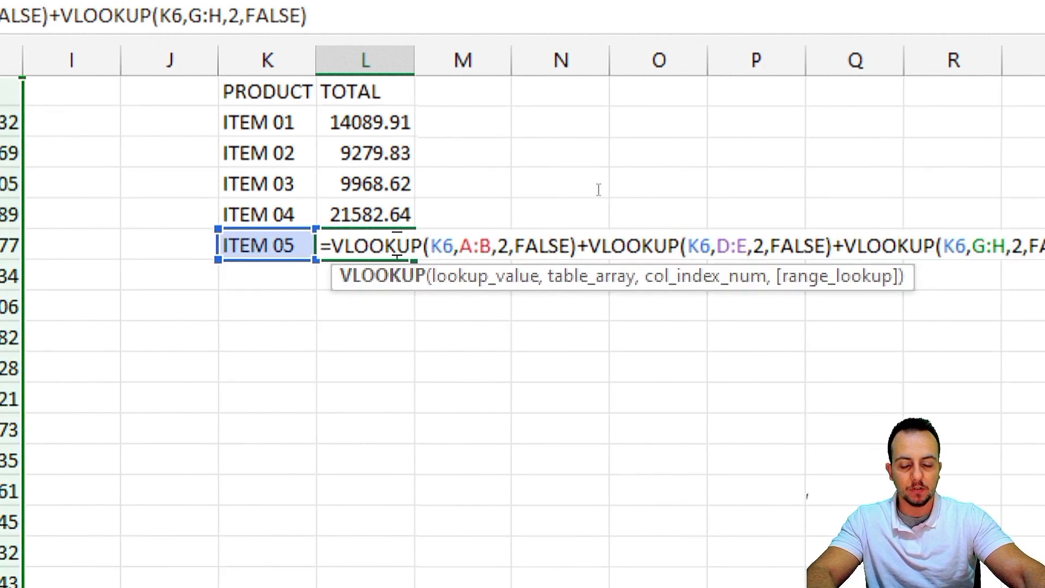
key(Escape)
Step: Apply the dollar Accounting number format to the totals in L2:L6
drag(378, 117, 363, 252)
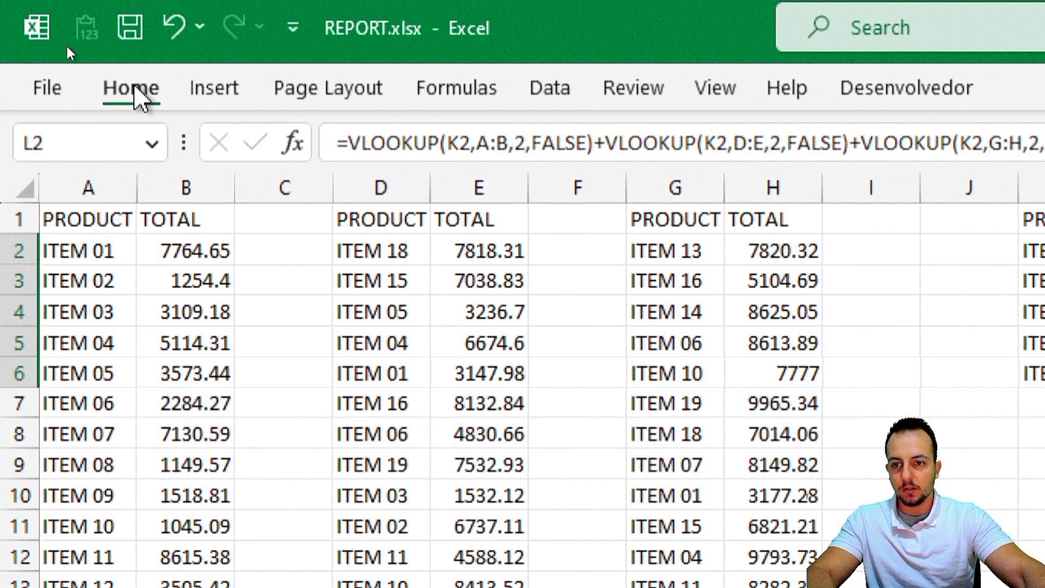
click(134, 88)
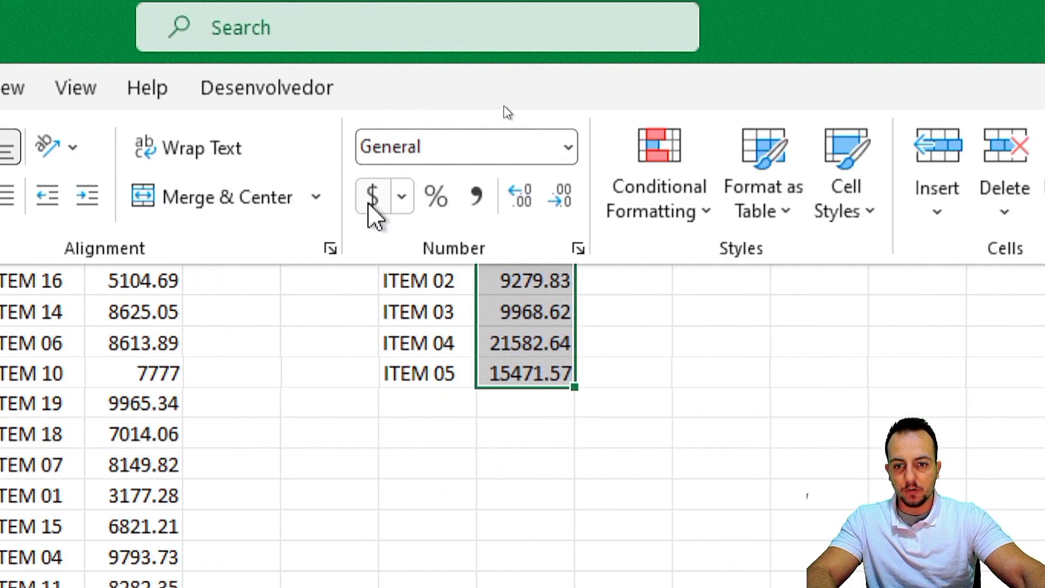
click(373, 196)
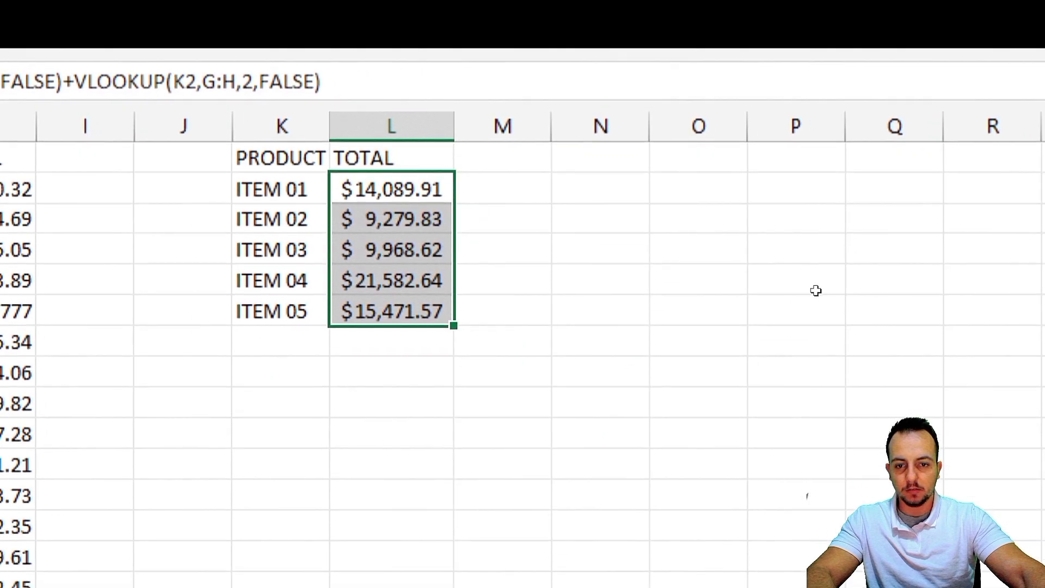
Step: Widen columns K and L together to the same width so the summary has more room
drag(430, 187, 520, 191)
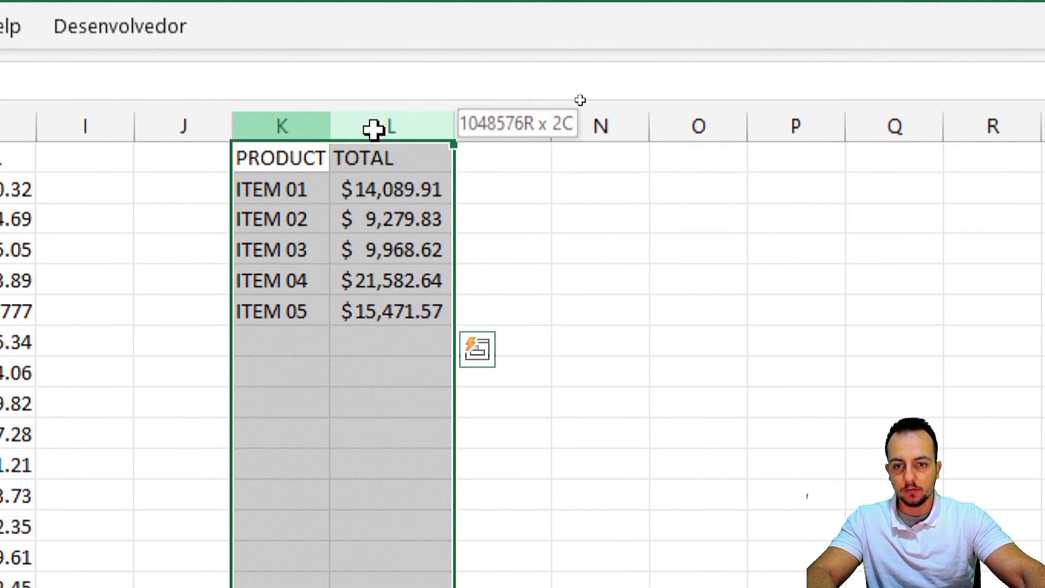
drag(453, 125, 487, 124)
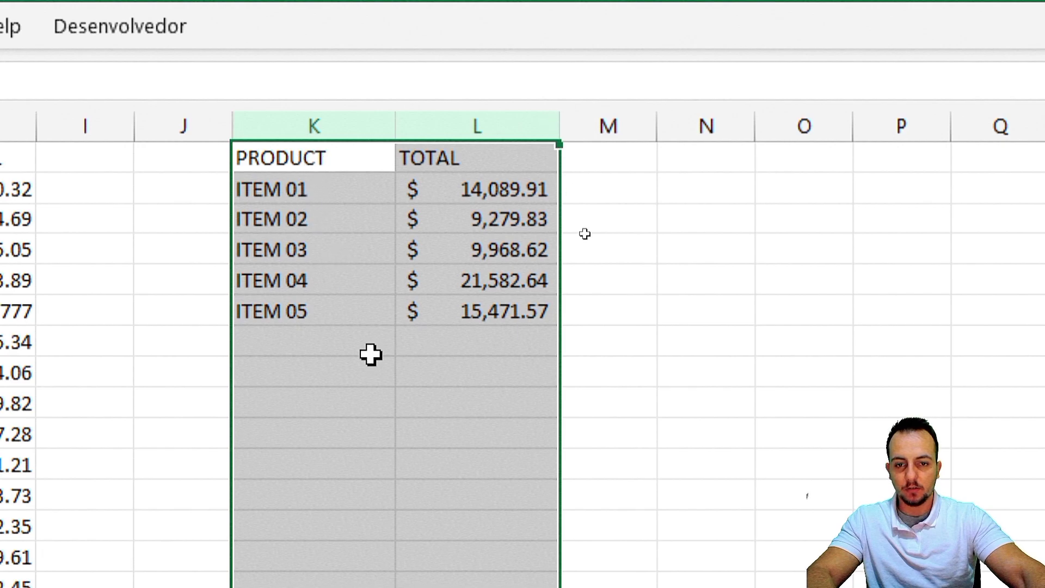
click(443, 432)
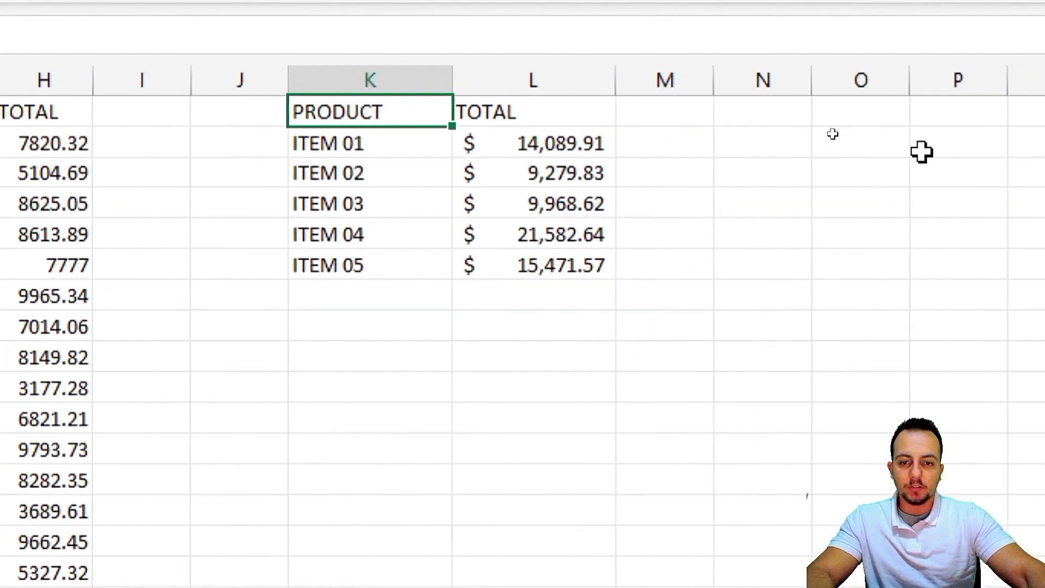
Step: Add a new worksheet after Sheet1 and rename it REPORT
drag(428, 79, 496, 80)
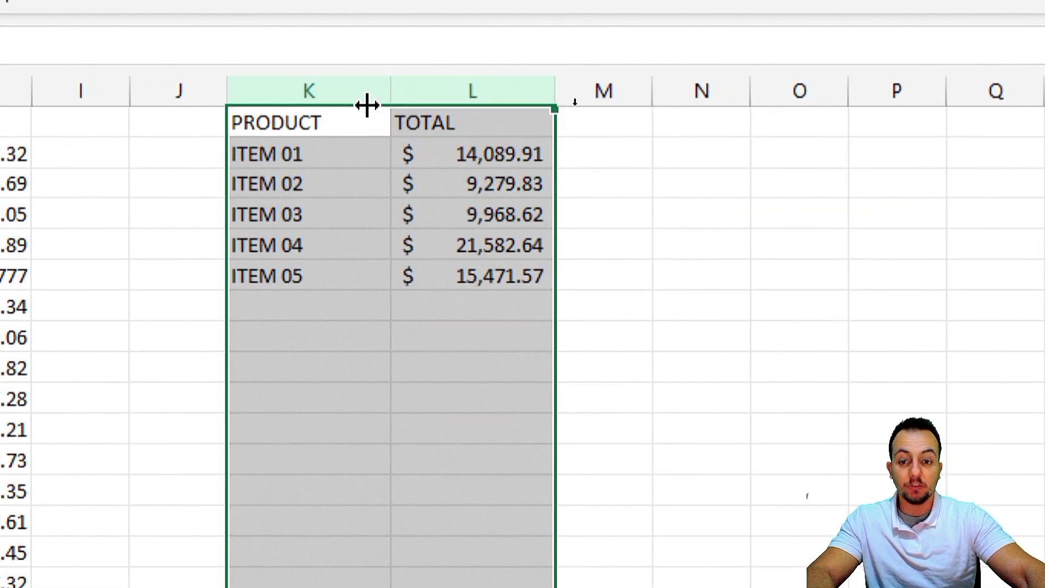
click(296, 130)
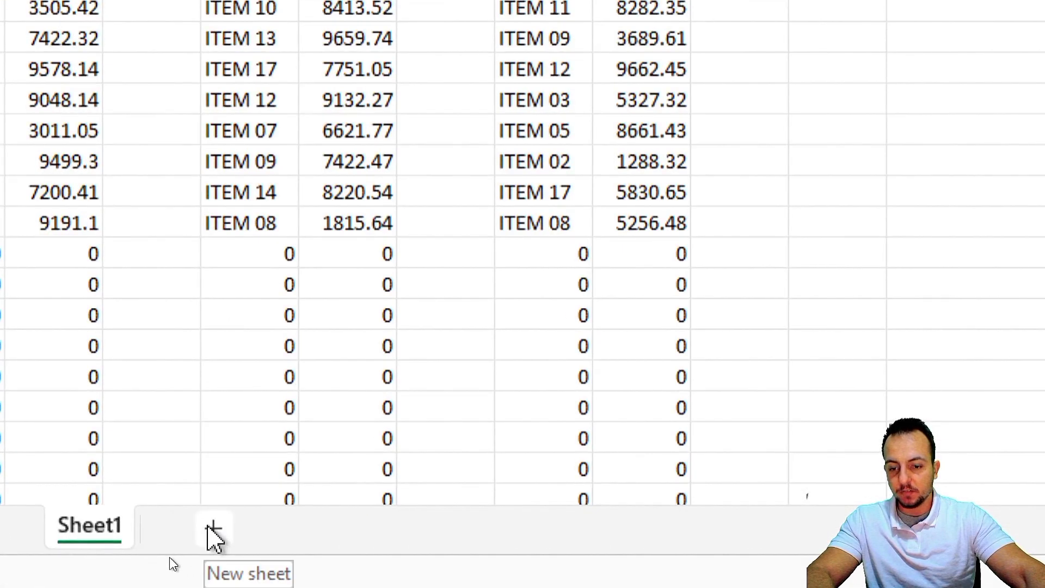
click(214, 529)
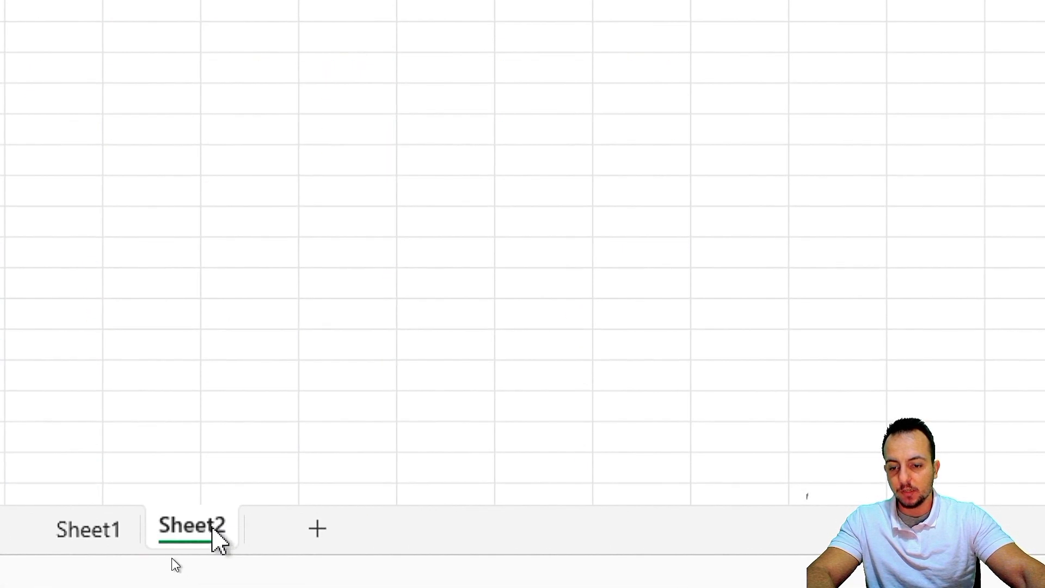
double_click(212, 527)
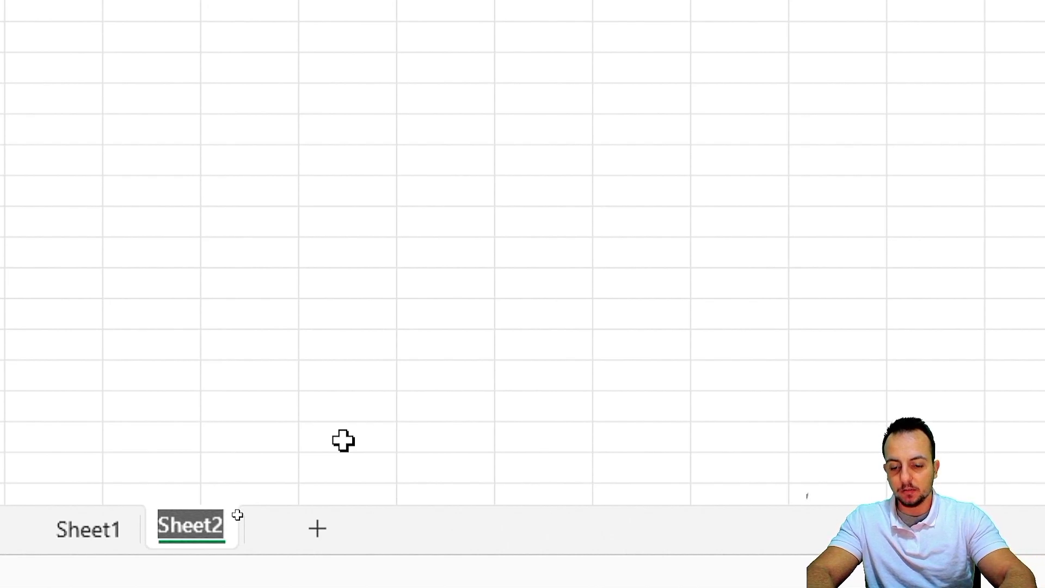
text(REPORT)
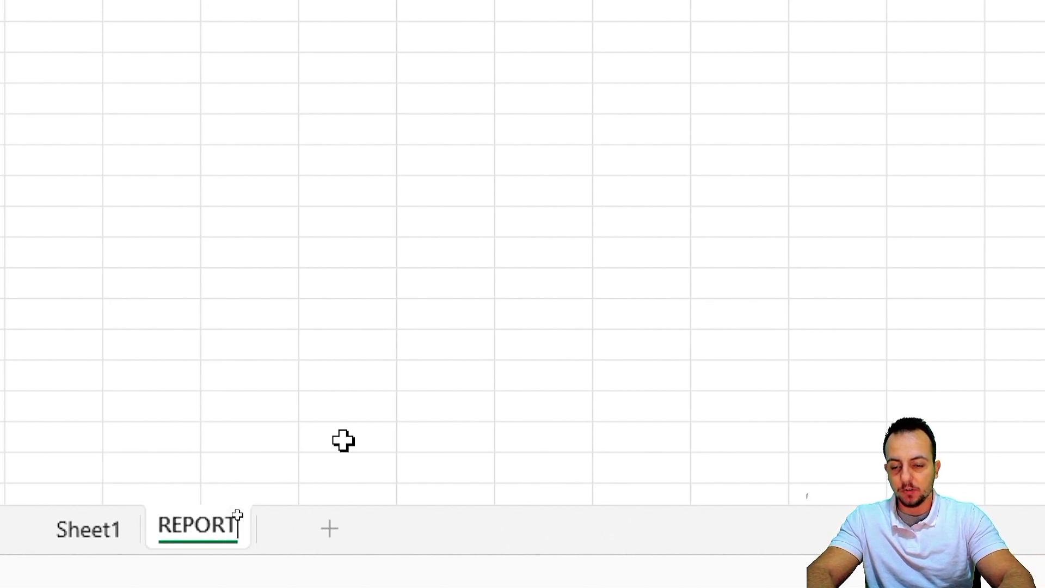
key(Return)
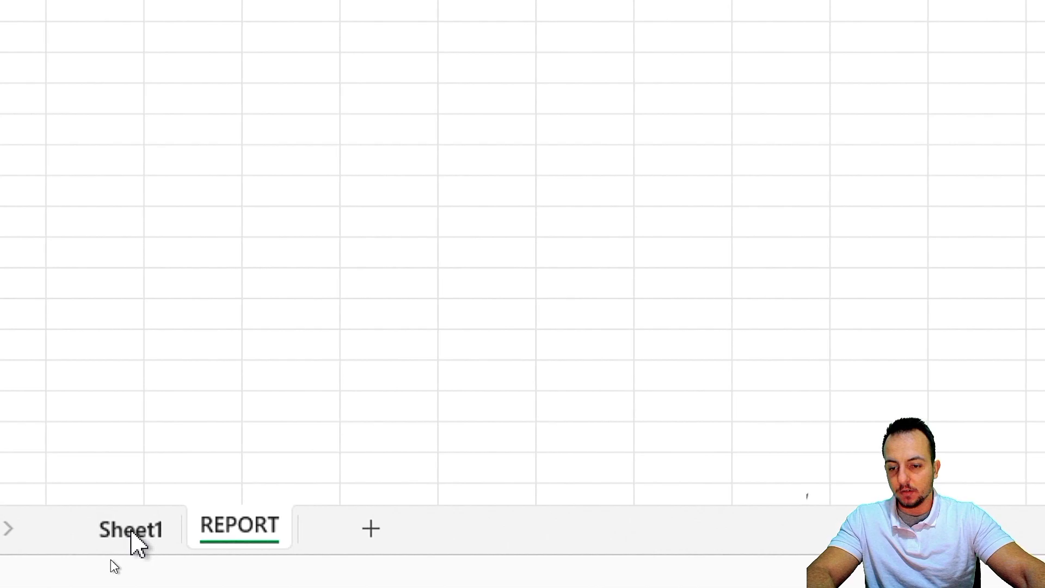
Step: Cut the product summary K1:L6 from Sheet1 and paste it at cell A1 of the REPORT sheet
click(132, 539)
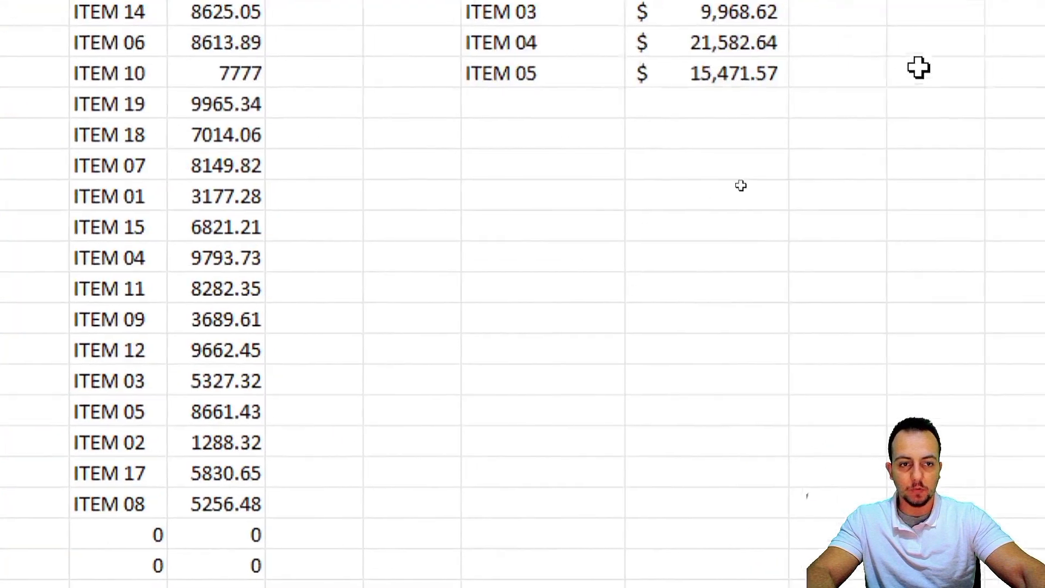
drag(569, 52, 632, 210)
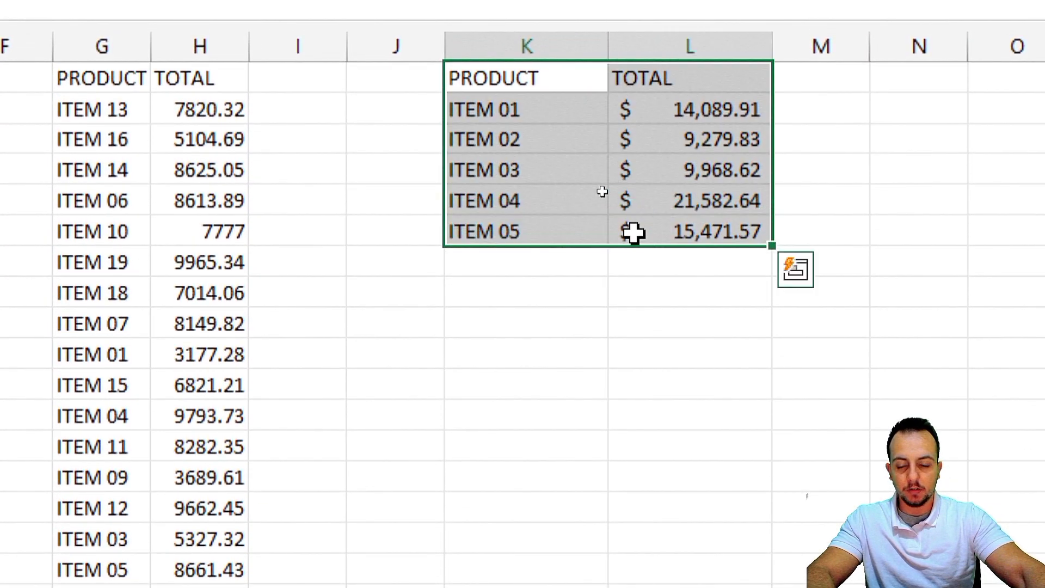
key(ctrl+x)
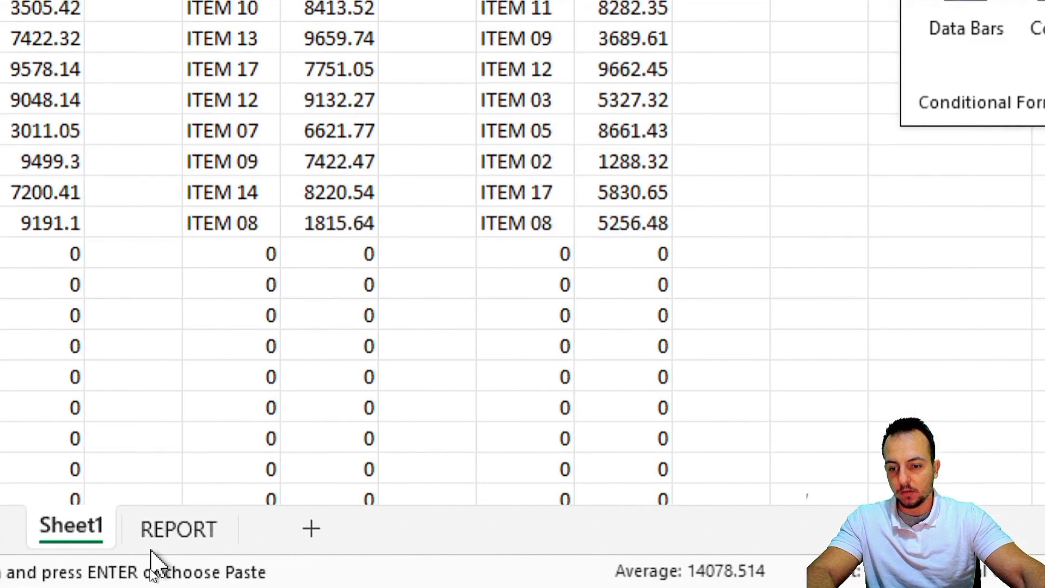
click(154, 560)
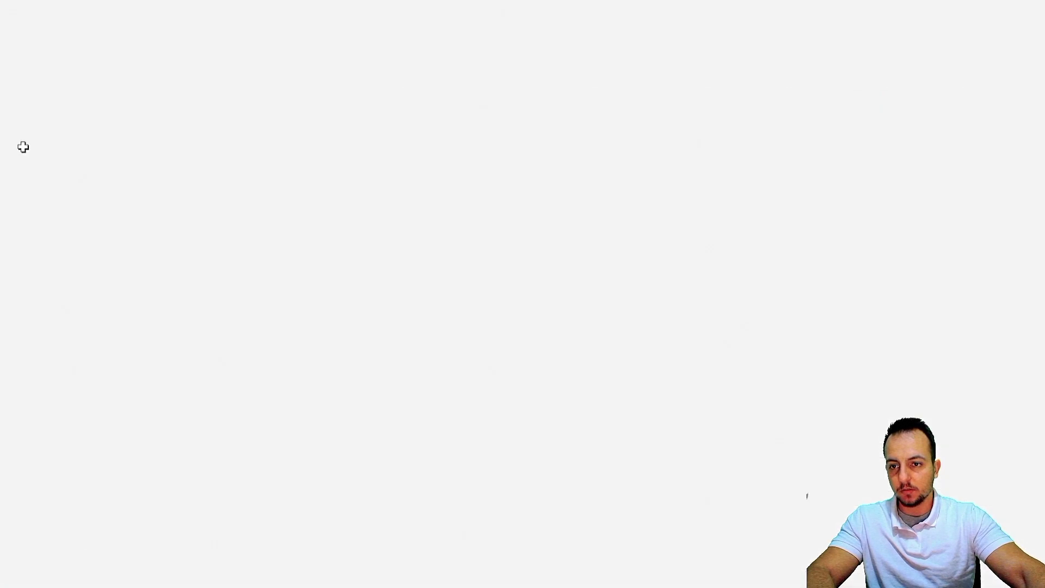
key(ctrl+v)
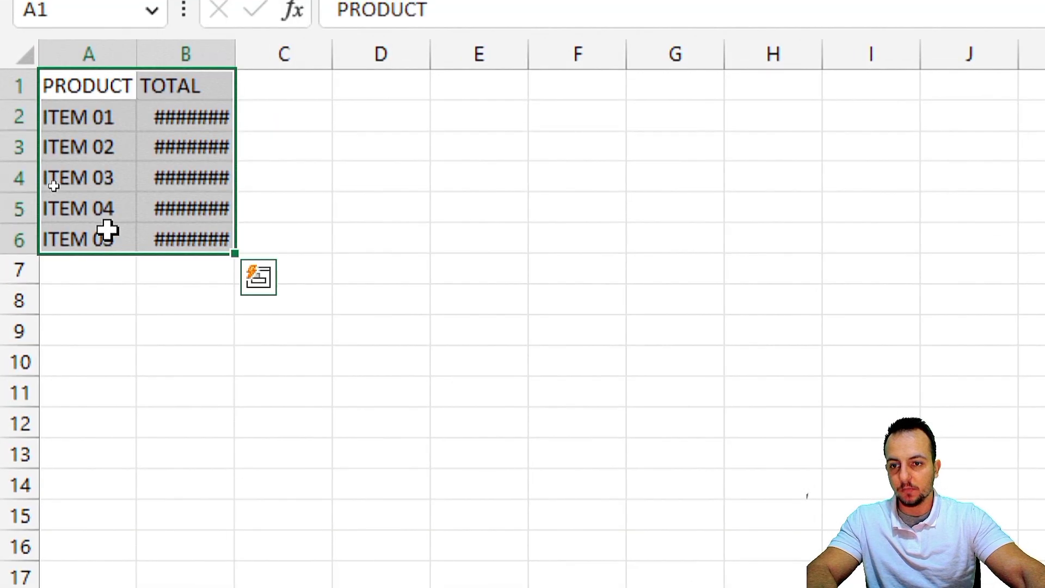
Step: Widen columns A and B of the REPORT sheet equally to fit the currency totals, and enlarge the sheet view
drag(107, 55, 152, 57)
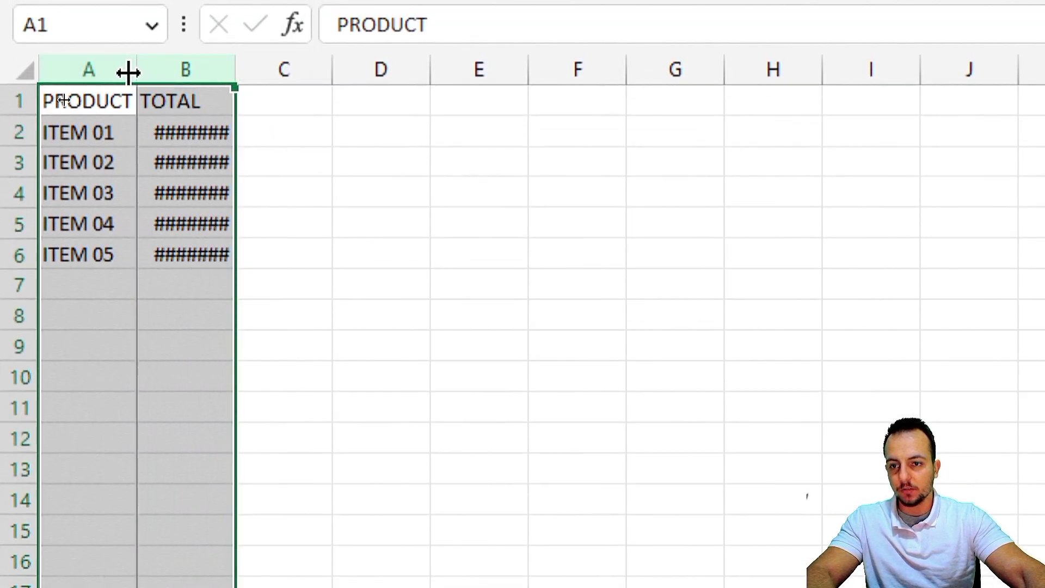
double_click(129, 71)
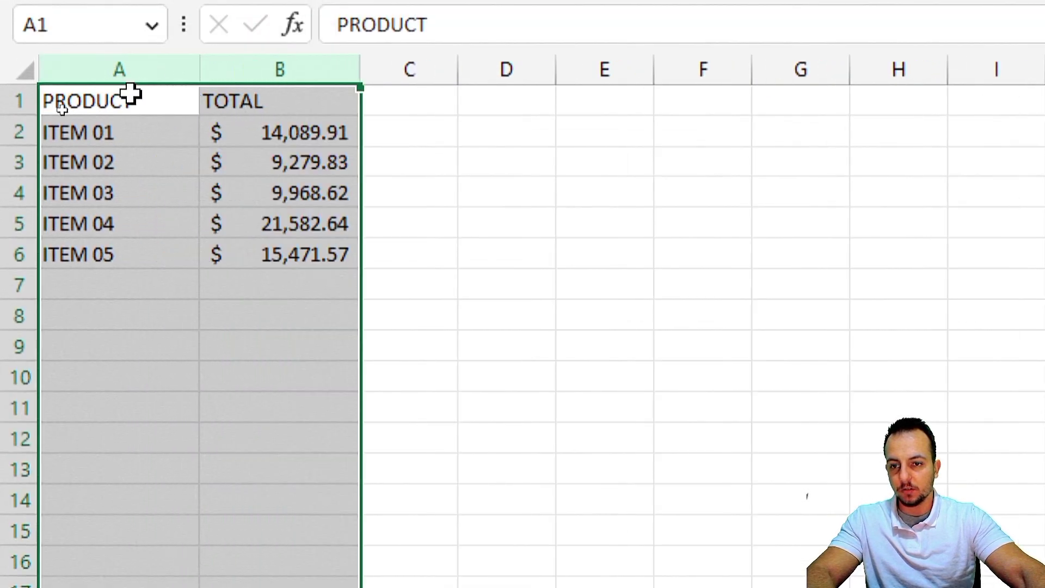
click(123, 106)
scroll(109, 110, up, 3)
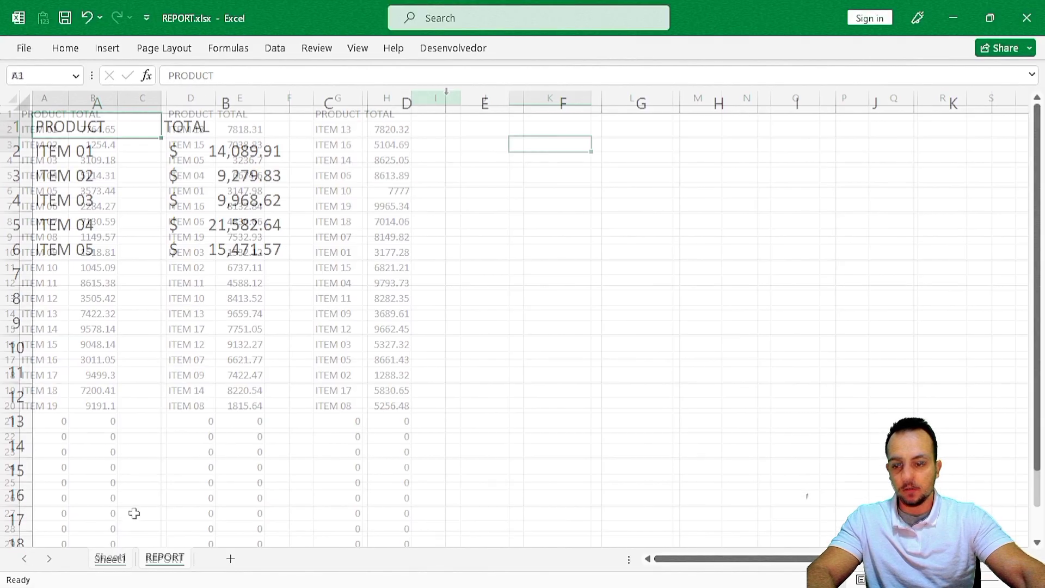
Step: Check the area of Sheet1 where the summary was removed and return to the REPORT sheet
drag(435, 98, 485, 128)
click(540, 132)
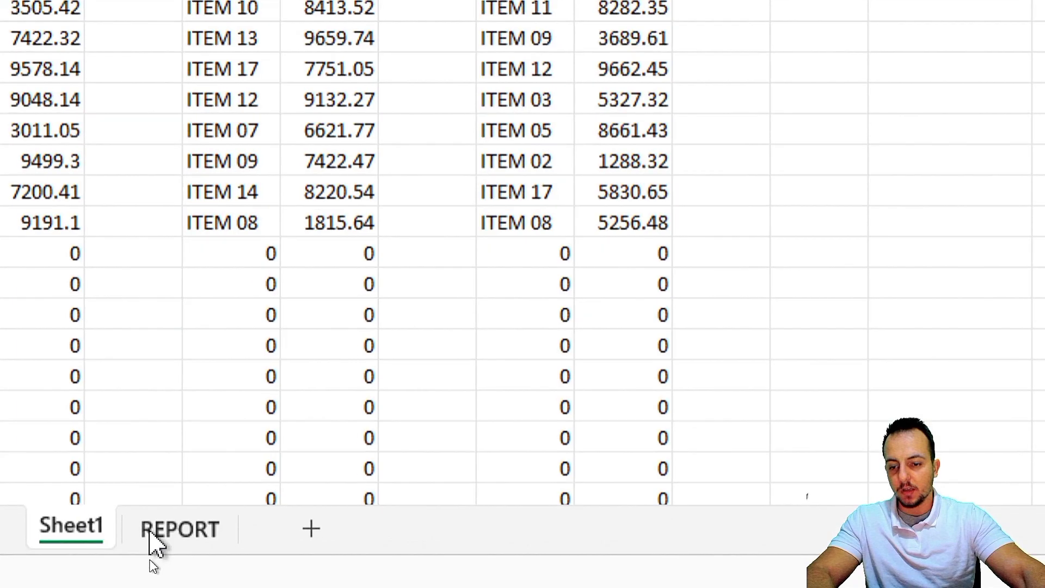
click(158, 559)
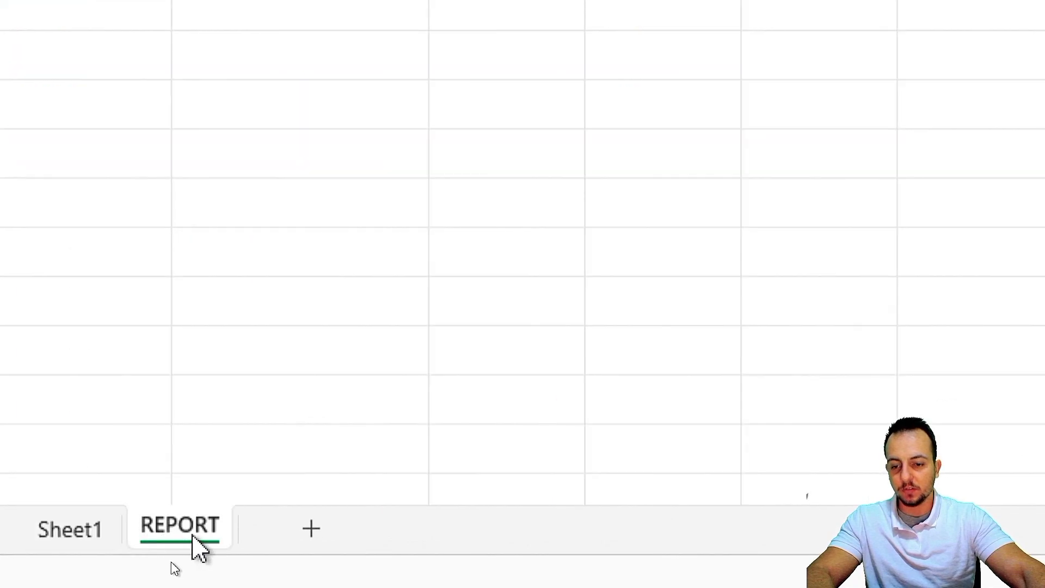